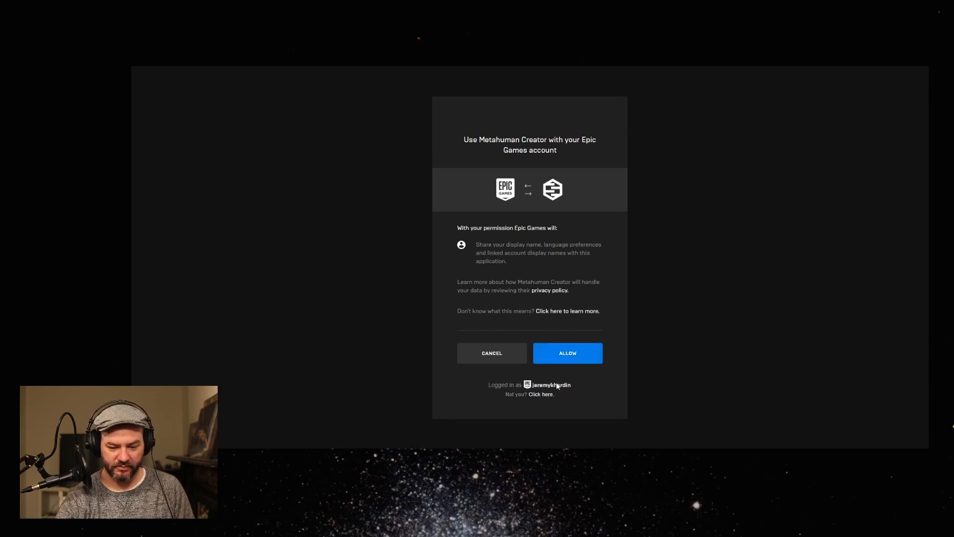
# Allow Metahuman Creator to use the Epic Games account and start a new character from the Amelia preset.
pyautogui.click(565, 358)
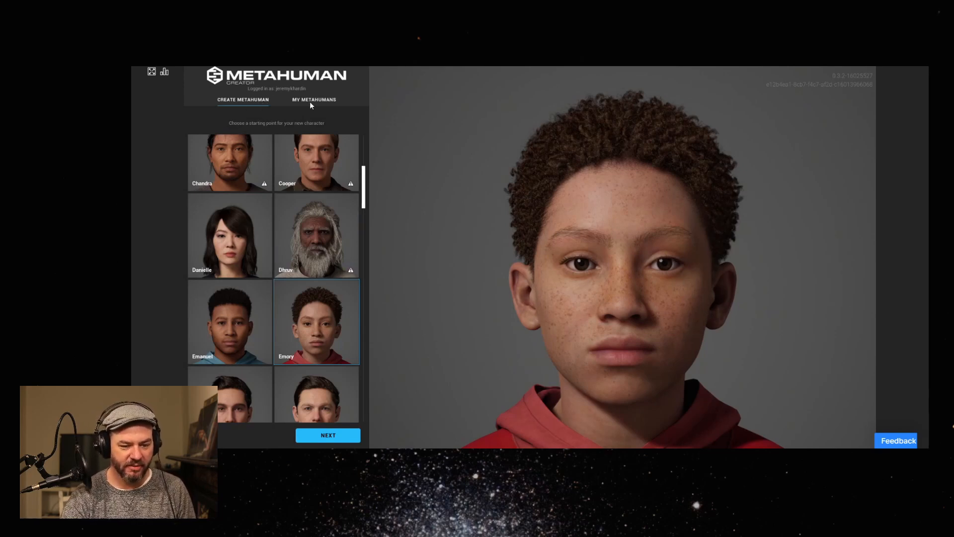
pyautogui.moveTo(363, 195); pyautogui.dragTo(387, 128)
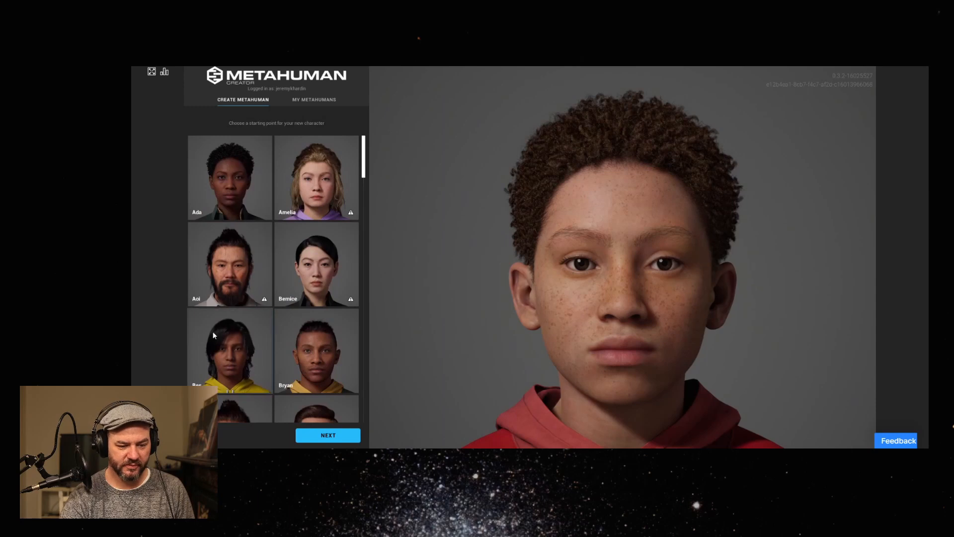
pyautogui.click(310, 179)
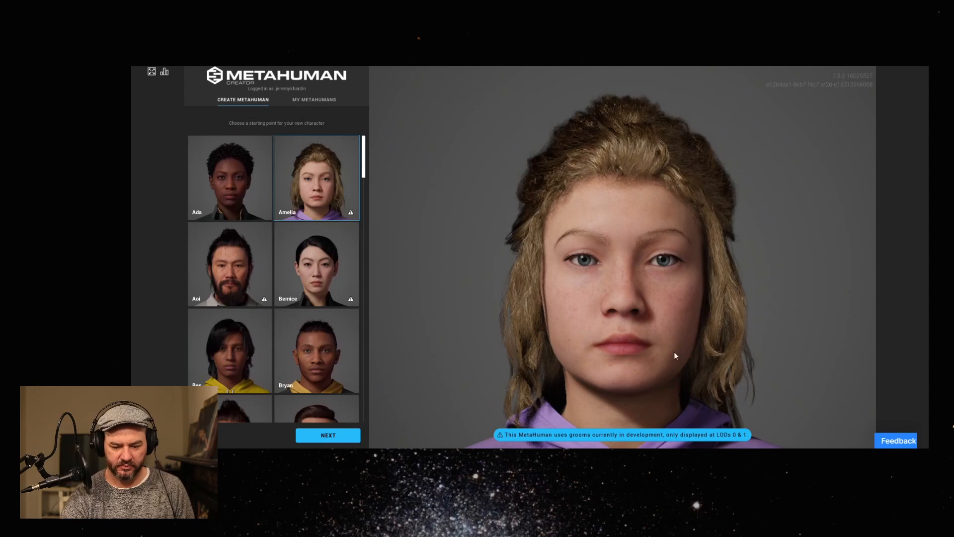
pyautogui.click(331, 435)
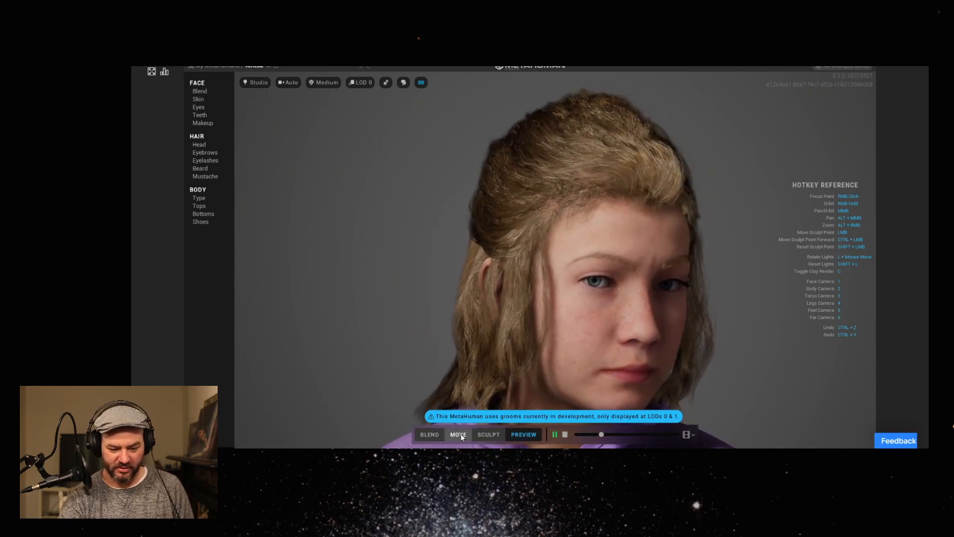
# Look at the Move and Blend editing modes, and play the character's preview animation.
pyautogui.click(458, 434)
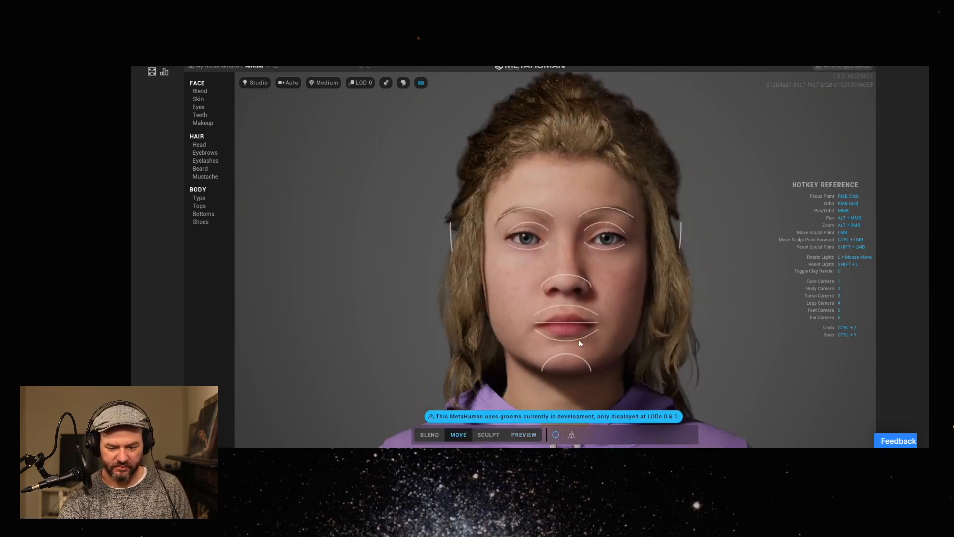
pyautogui.click(424, 433)
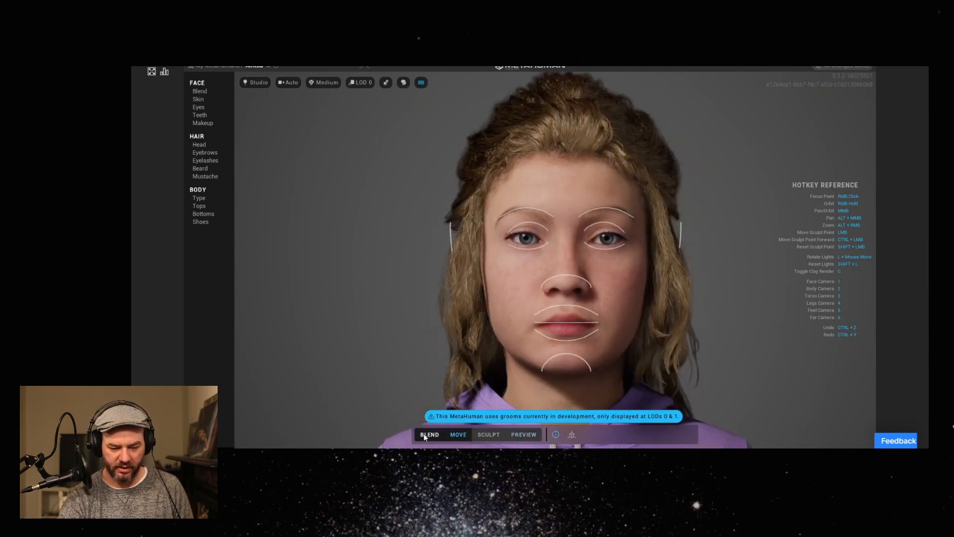
pyautogui.click(527, 434)
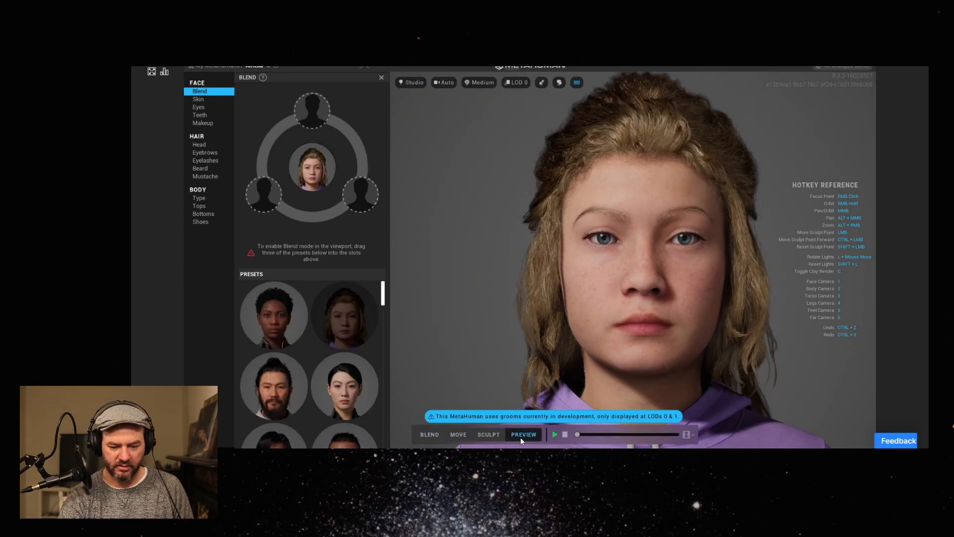
pyautogui.click(555, 434)
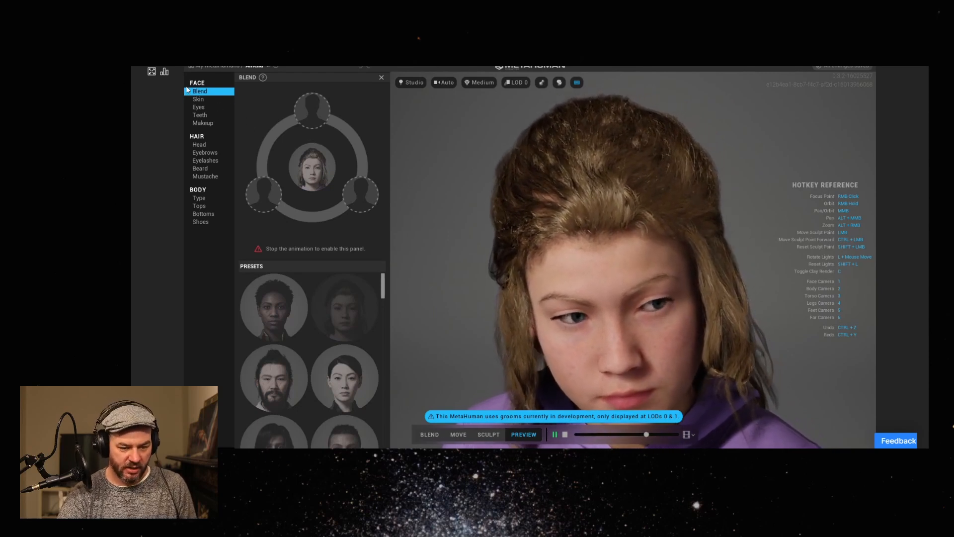
# Give the skin the third freckle pattern with a density of 0.72 and a strength of about 0.30.
pyautogui.click(208, 99)
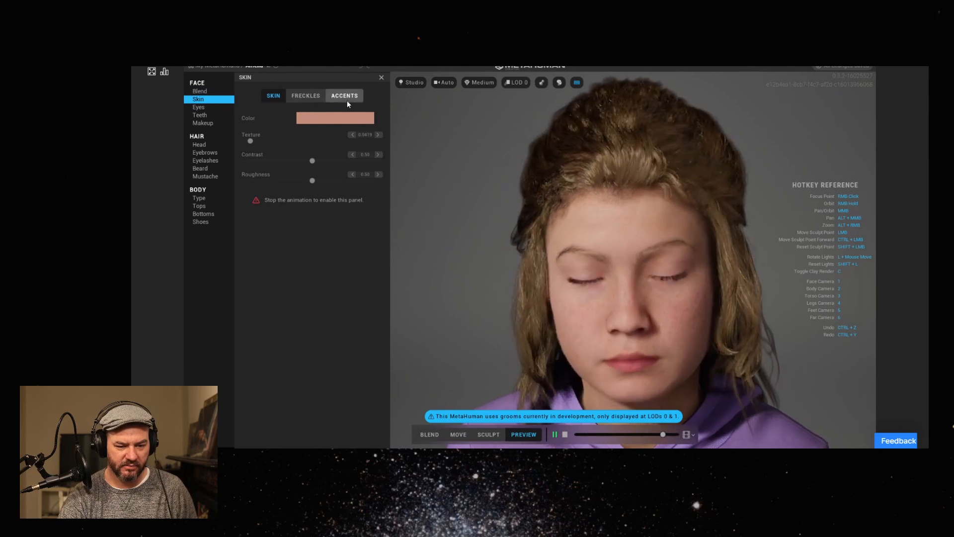
pyautogui.click(304, 94)
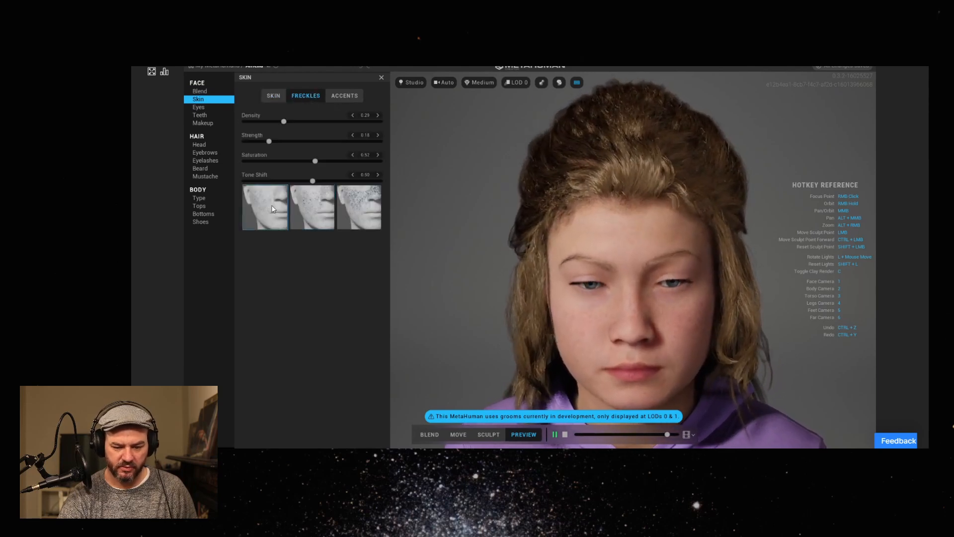
pyautogui.click(364, 213)
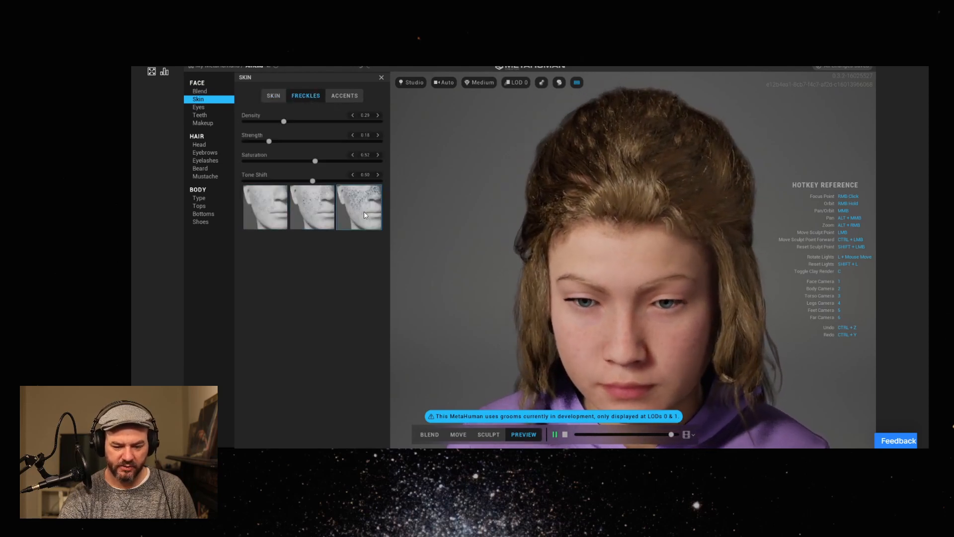
pyautogui.click(311, 210)
pyautogui.click(353, 213)
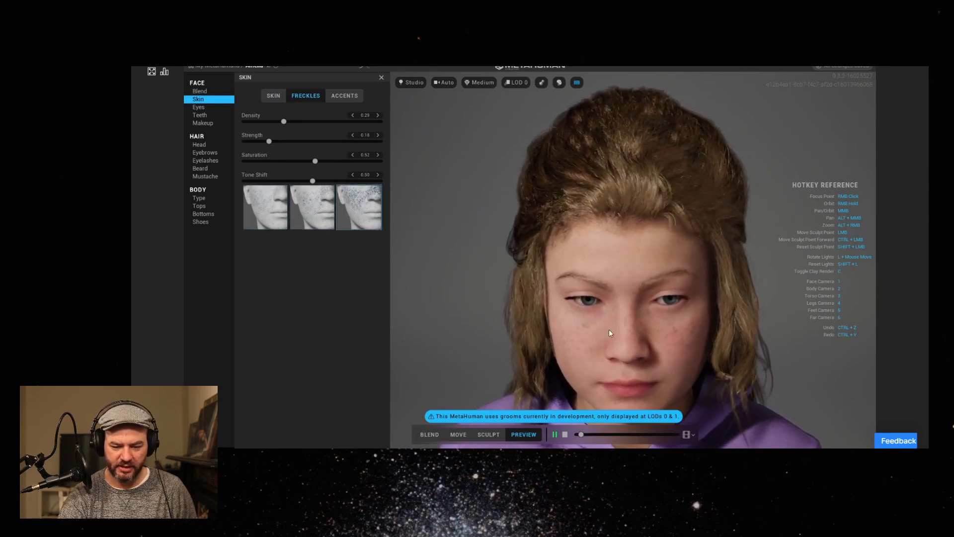
pyautogui.scroll(5, 682, 342)
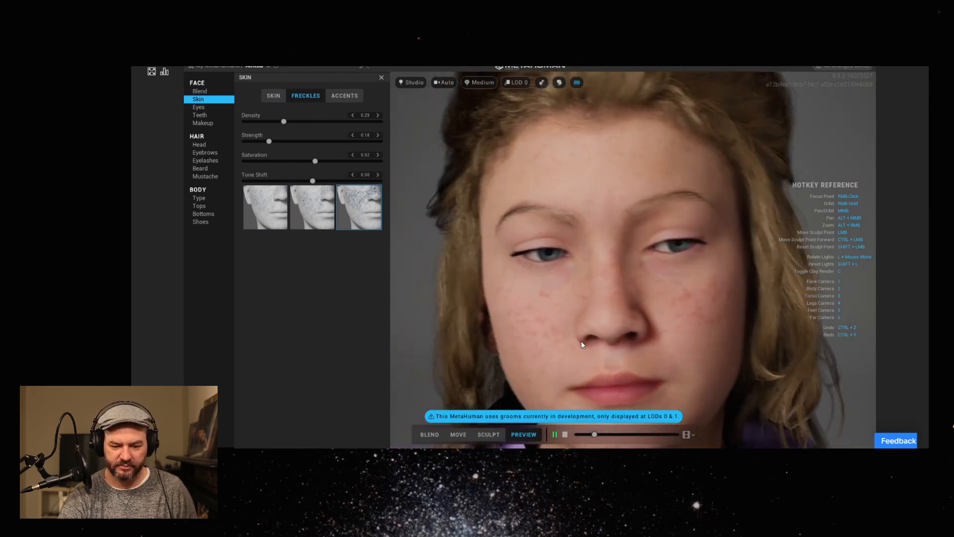
pyautogui.moveTo(285, 122); pyautogui.dragTo(343, 121)
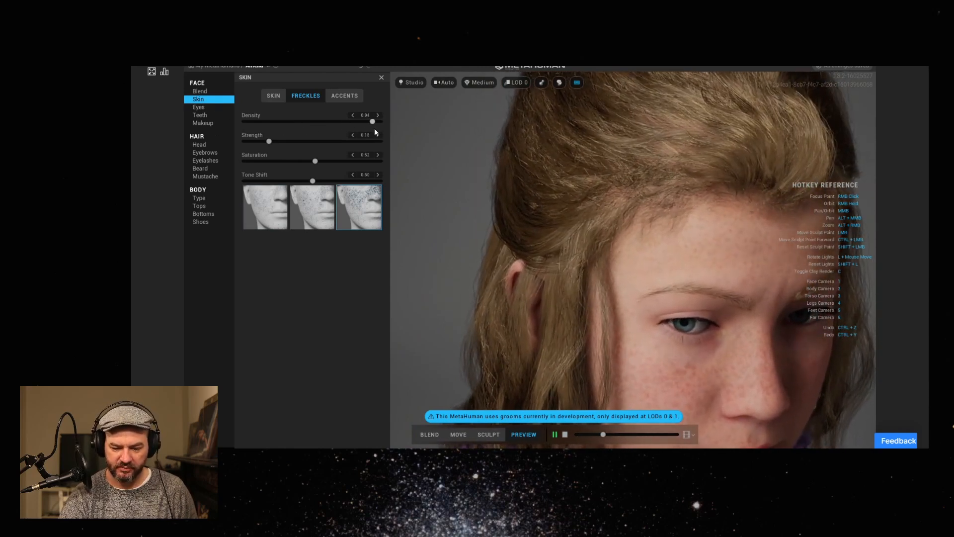
pyautogui.moveTo(271, 141)
pyautogui.mouseDown()
pyautogui.moveTo(305, 143)
pyautogui.moveTo(276, 144)
pyautogui.moveTo(285, 145)
pyautogui.mouseUp()
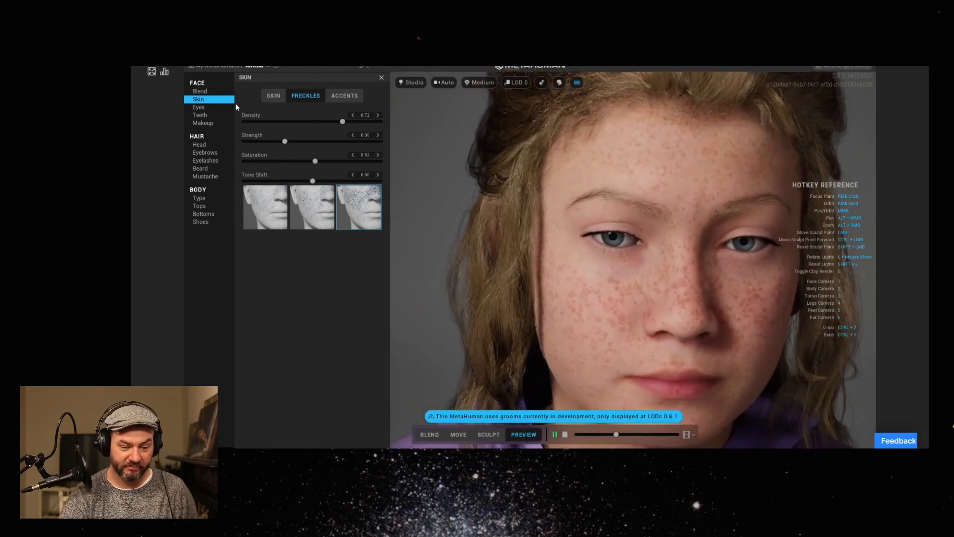
# Try the third amber eye preset, apply the third blue-grey one in the second row, and view the iris settings.
pyautogui.click(197, 108)
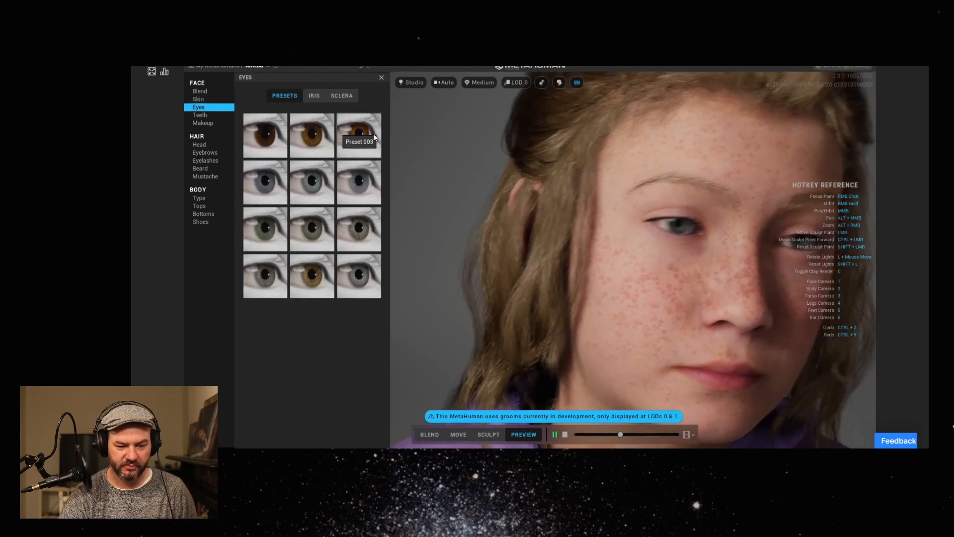
pyautogui.click(361, 136)
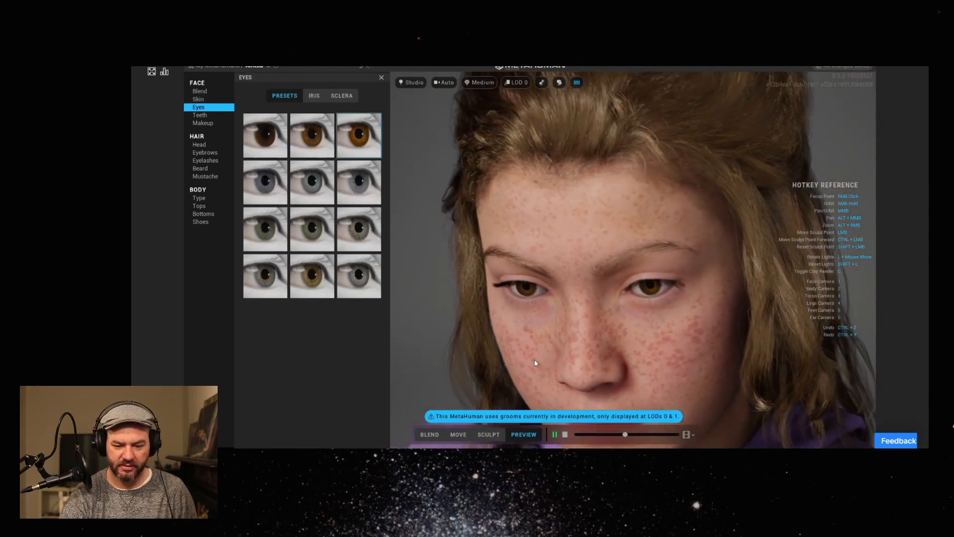
pyautogui.click(350, 178)
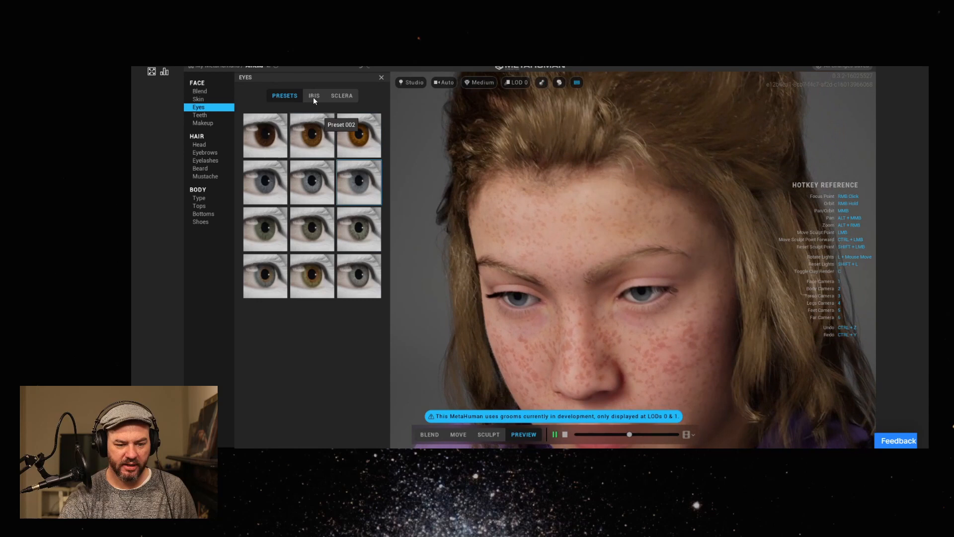
pyautogui.click(313, 97)
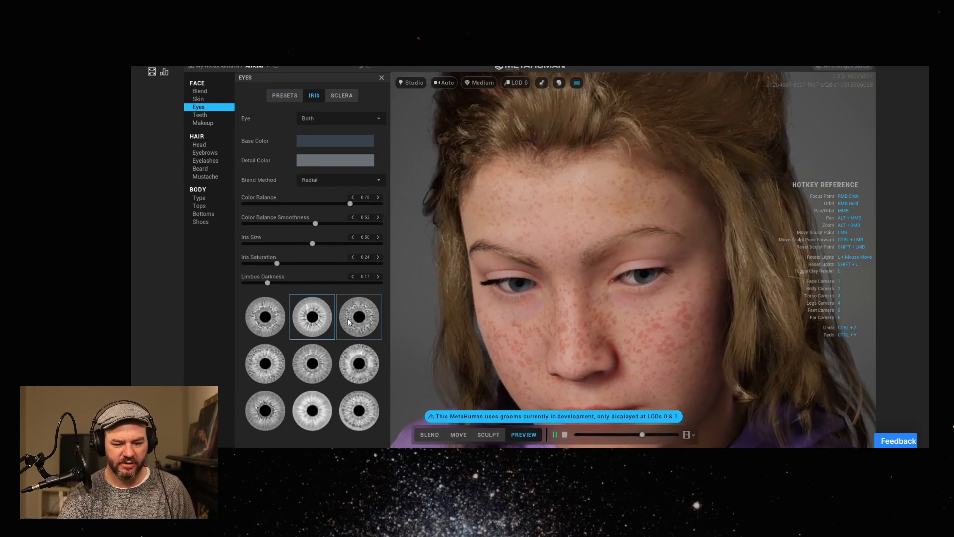
# Open the sclera settings and pause the preview animation on a close view of one open eye.
pyautogui.click(342, 97)
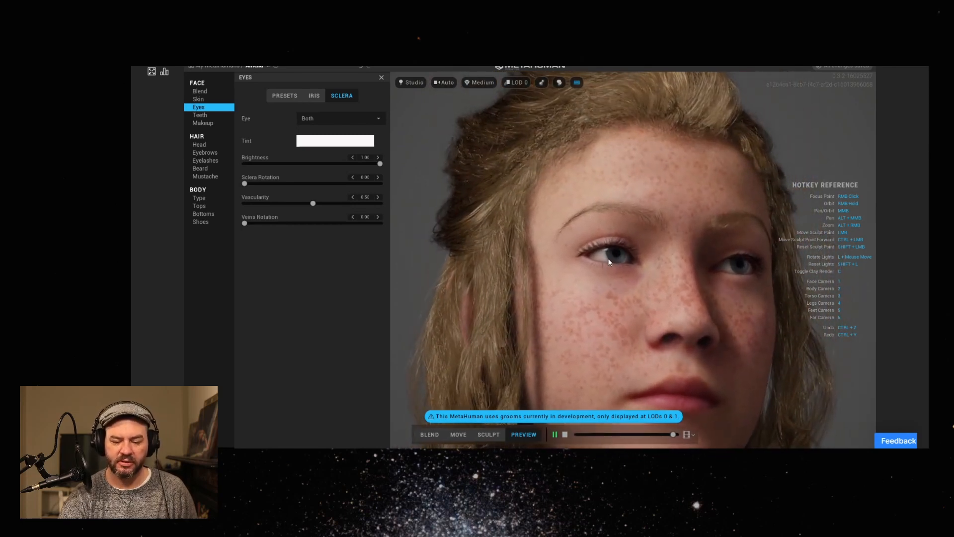
pyautogui.scroll(5, 609, 262)
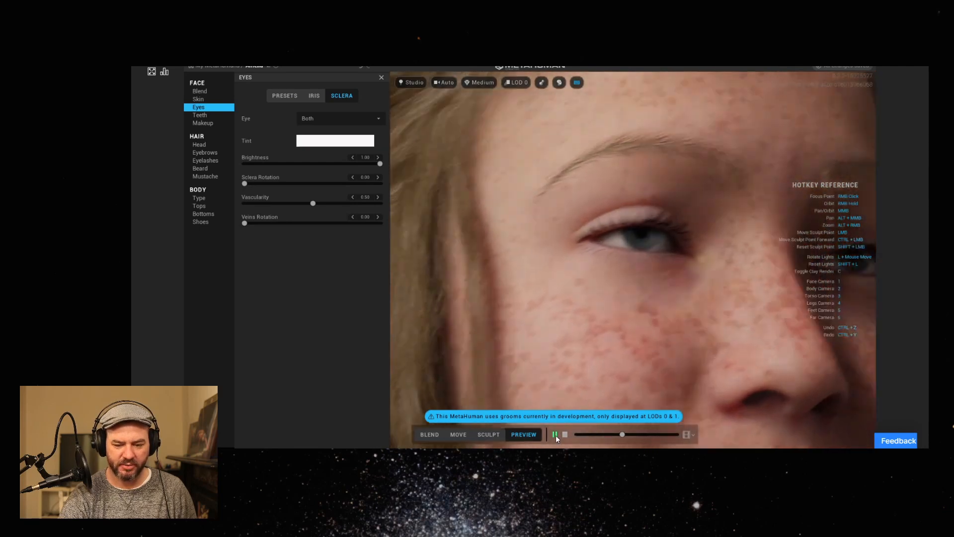
pyautogui.click(556, 434)
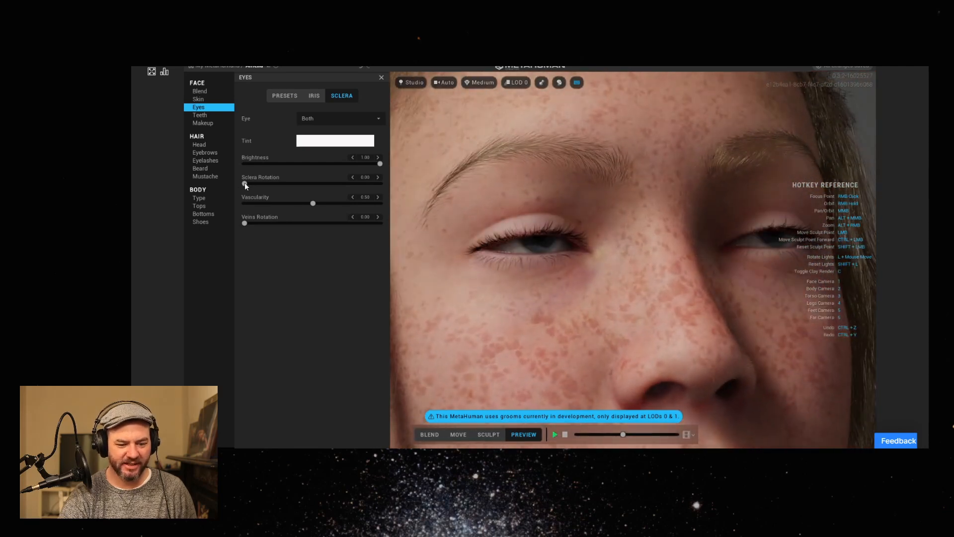
pyautogui.click(555, 435)
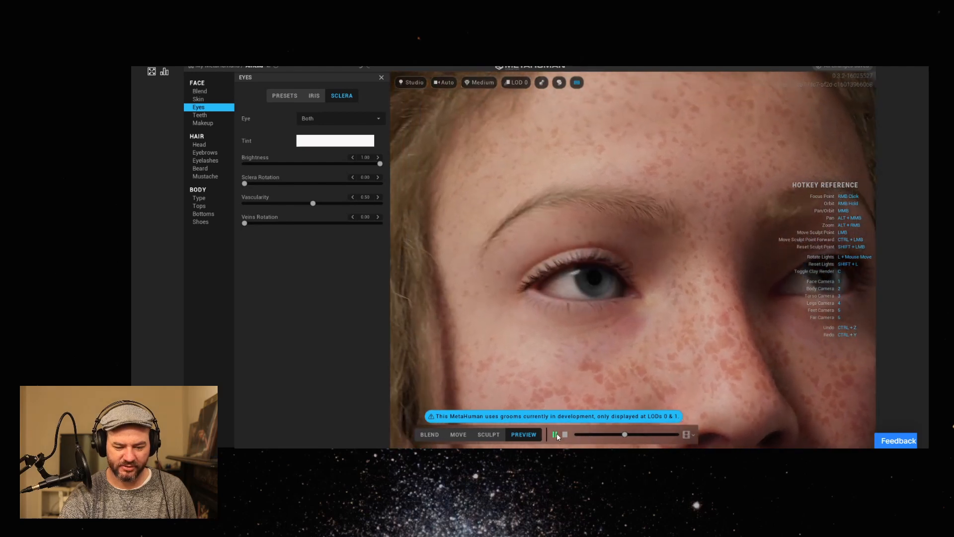
pyautogui.click(556, 435)
pyautogui.moveTo(575, 333); pyautogui.dragTo(575, 243, button='middle')
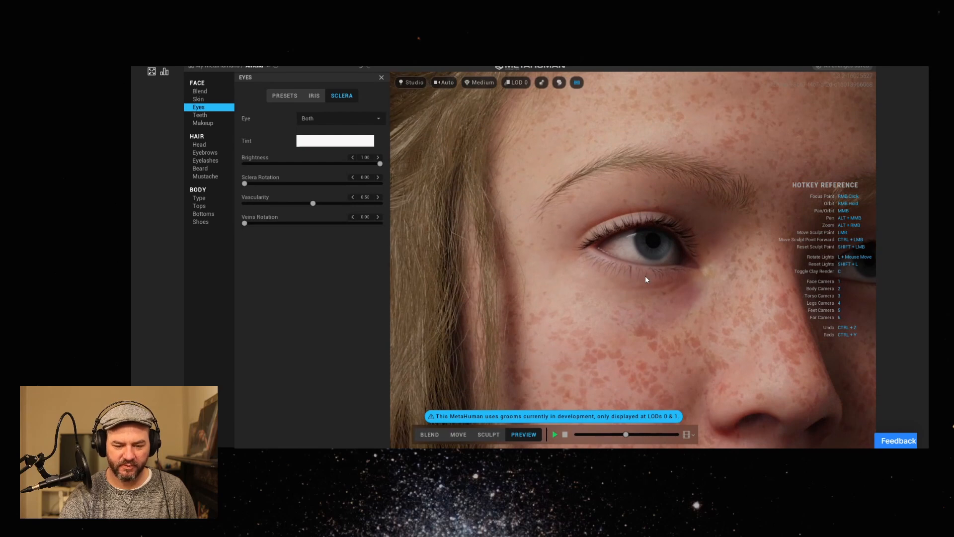
pyautogui.moveTo(641, 280); pyautogui.dragTo(622, 279, button='middle')
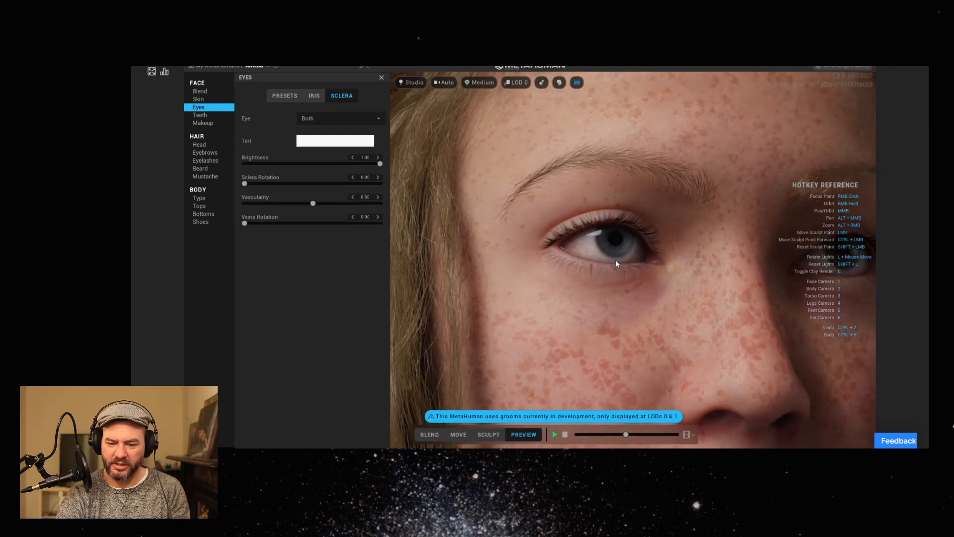
pyautogui.moveTo(603, 254); pyautogui.dragTo(531, 231, button='middle')
pyautogui.moveTo(531, 232); pyautogui.dragTo(529, 258, button='right')
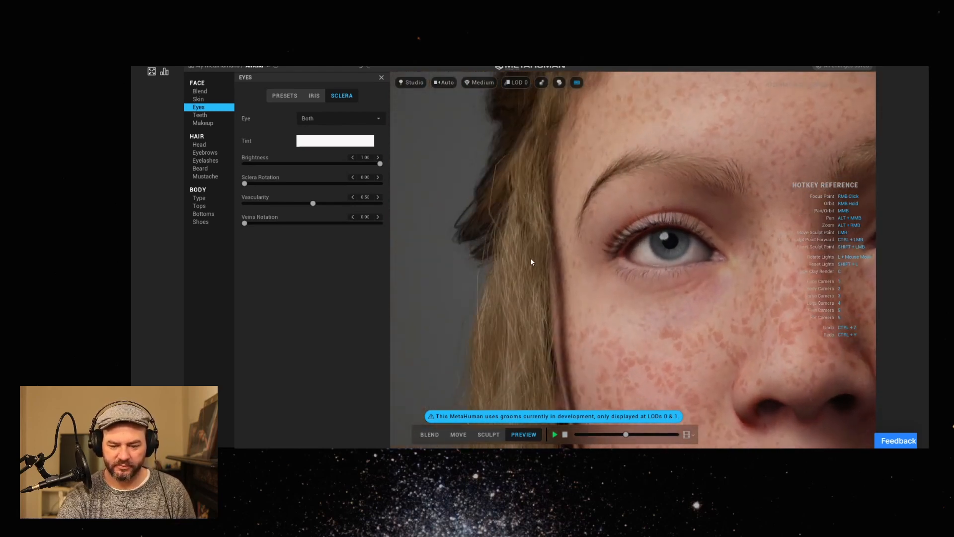
pyautogui.scroll(3, 700, 240)
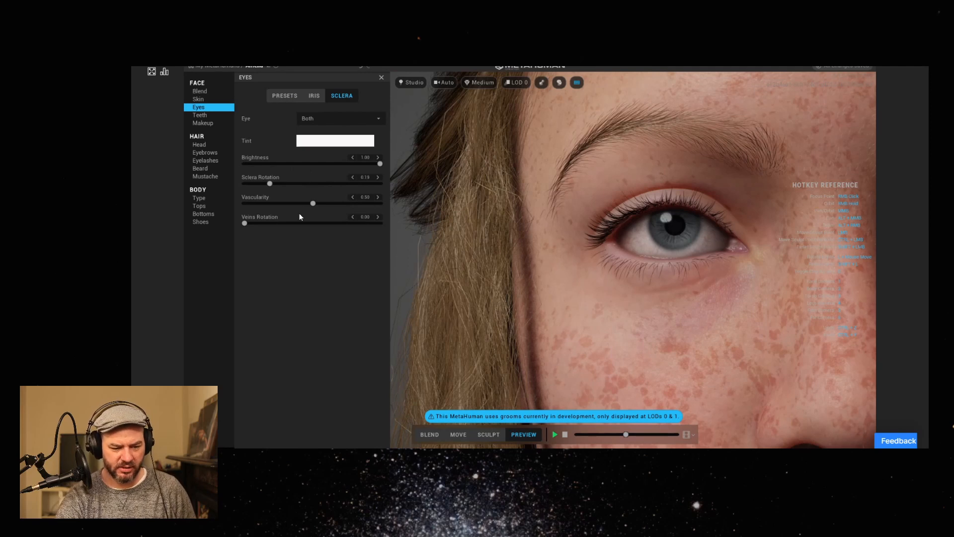
# Set both eyes' vascularity to 1.00, sclera rotation to about 0.32 and veins rotation to about 0.48.
pyautogui.moveTo(327, 205); pyautogui.dragTo(228, 188)
pyautogui.moveTo(290, 202); pyautogui.dragTo(539, 221)
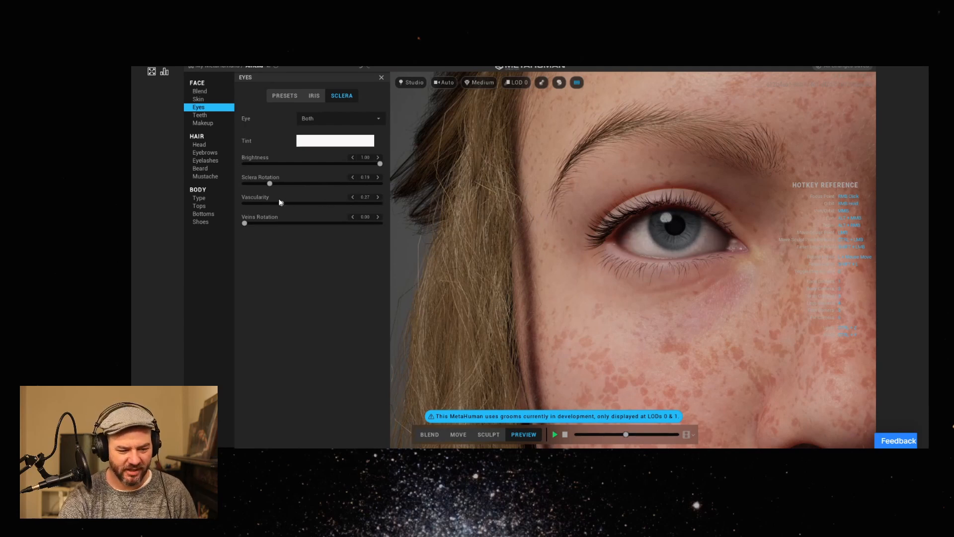
pyautogui.moveTo(251, 224); pyautogui.dragTo(300, 224)
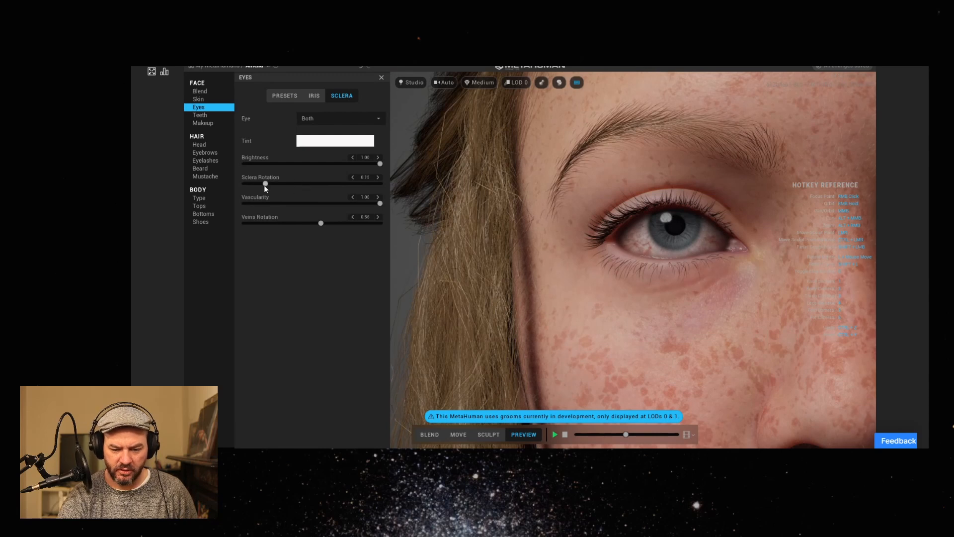
pyautogui.moveTo(265, 185); pyautogui.dragTo(305, 187)
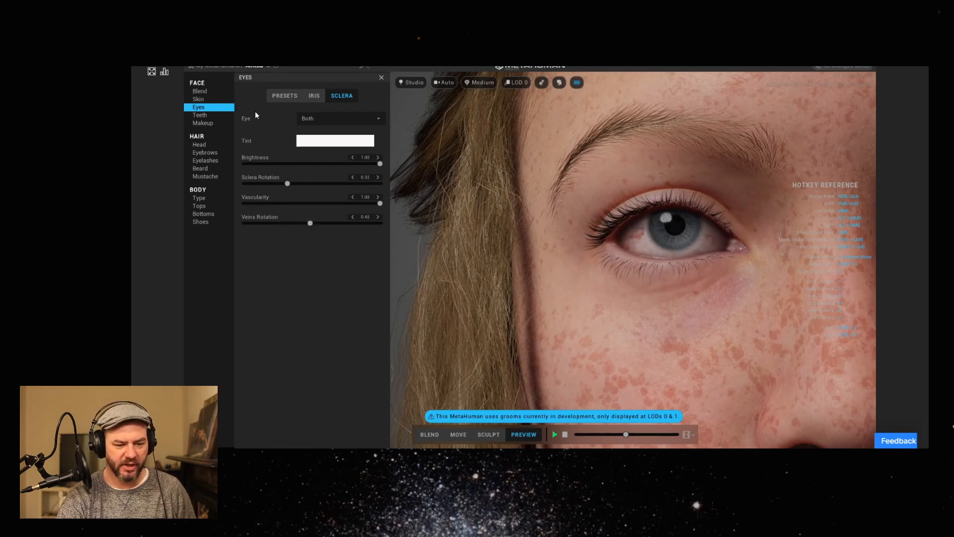
pyautogui.click(334, 123)
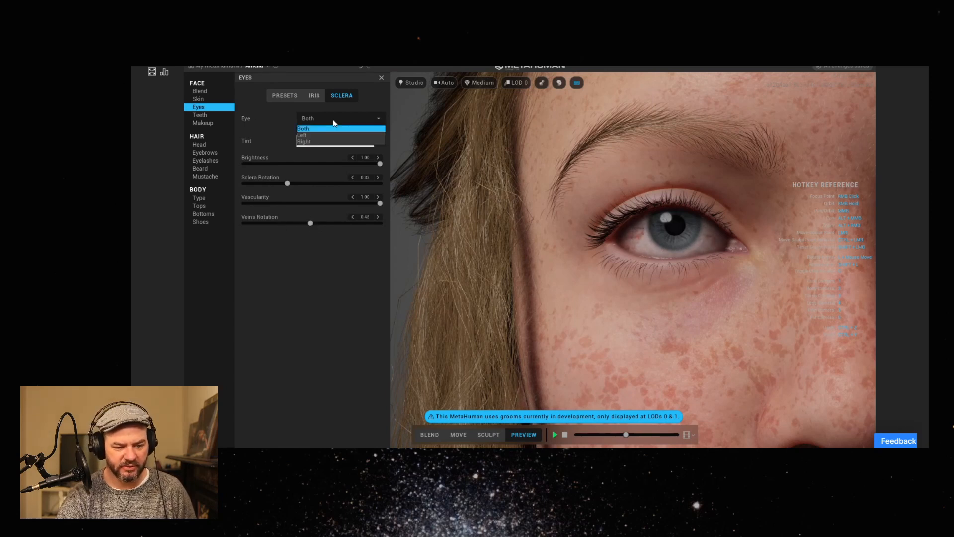
pyautogui.click(333, 120)
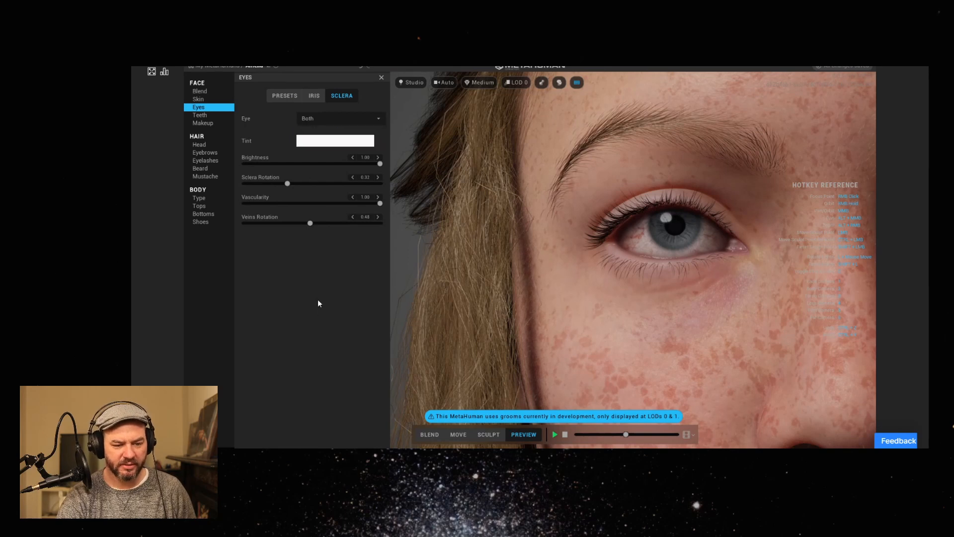
# Open the teeth settings and stop the preview animation so the teeth can be edited in close view.
pyautogui.click(206, 115)
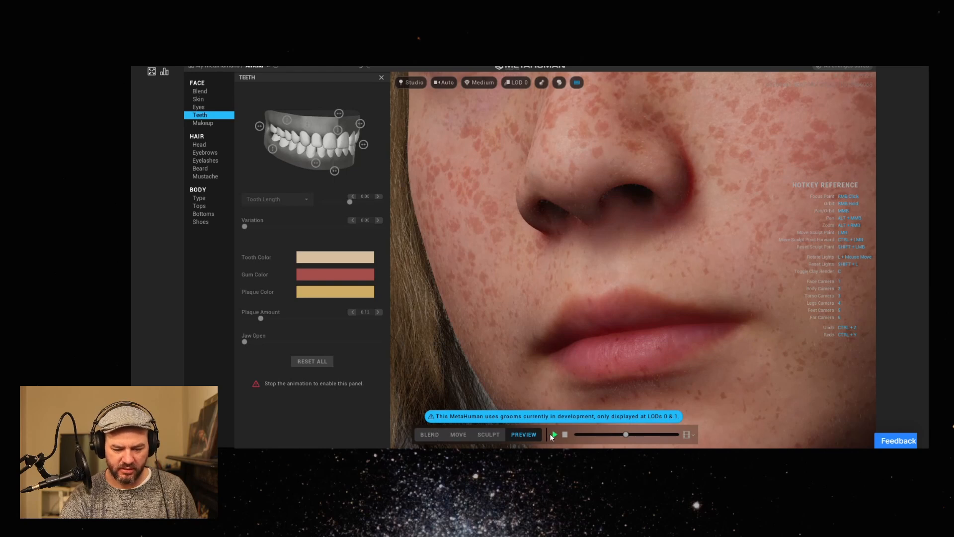
pyautogui.click(566, 435)
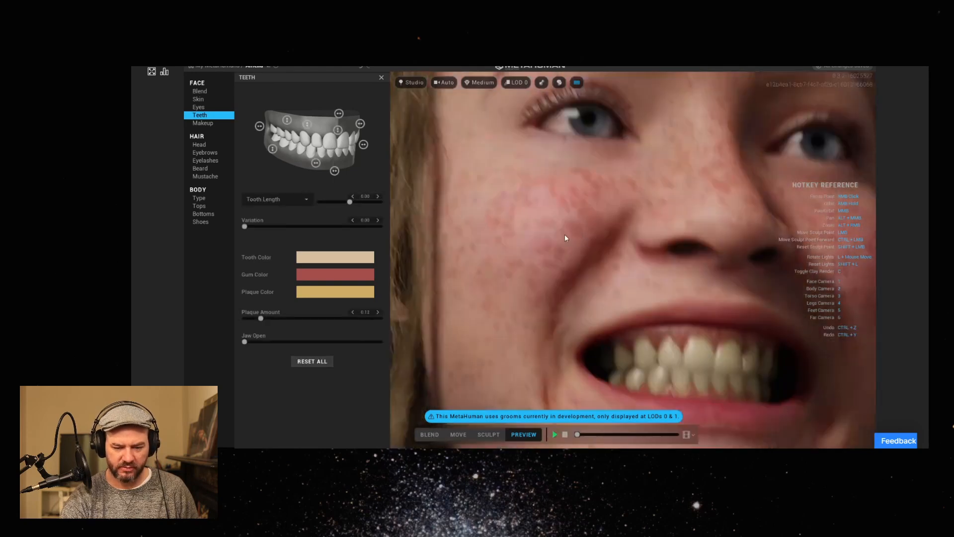
pyautogui.moveTo(663, 338); pyautogui.dragTo(625, 242, button='middle')
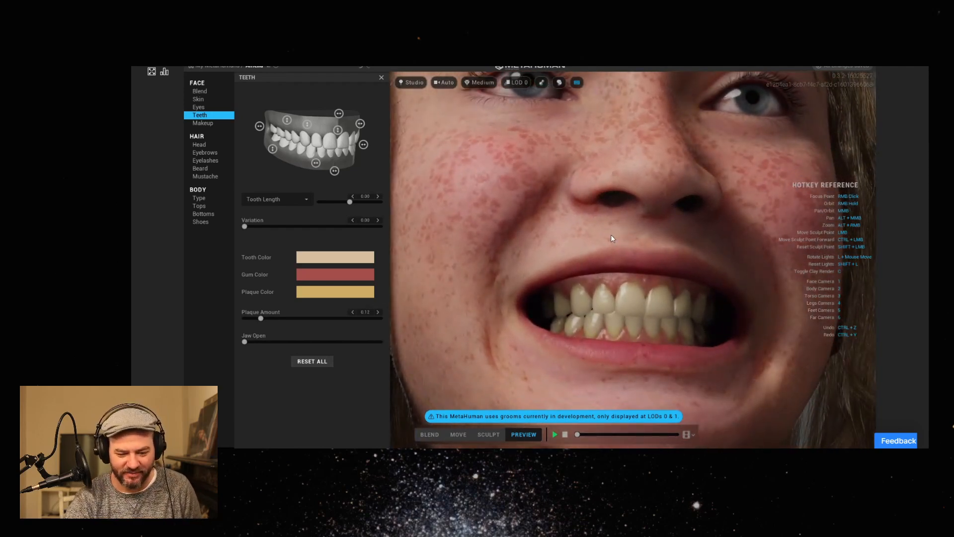
# Reduce the tooth length to about -0.54 while viewing the front teeth up close.
pyautogui.moveTo(612, 237); pyautogui.dragTo(594, 232, button='middle')
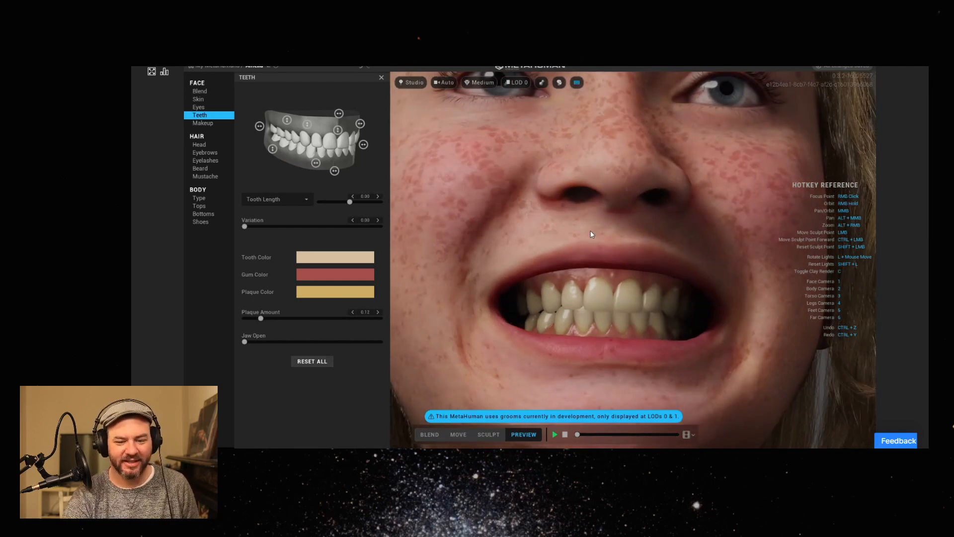
pyautogui.moveTo(612, 240); pyautogui.dragTo(494, 241, button='right')
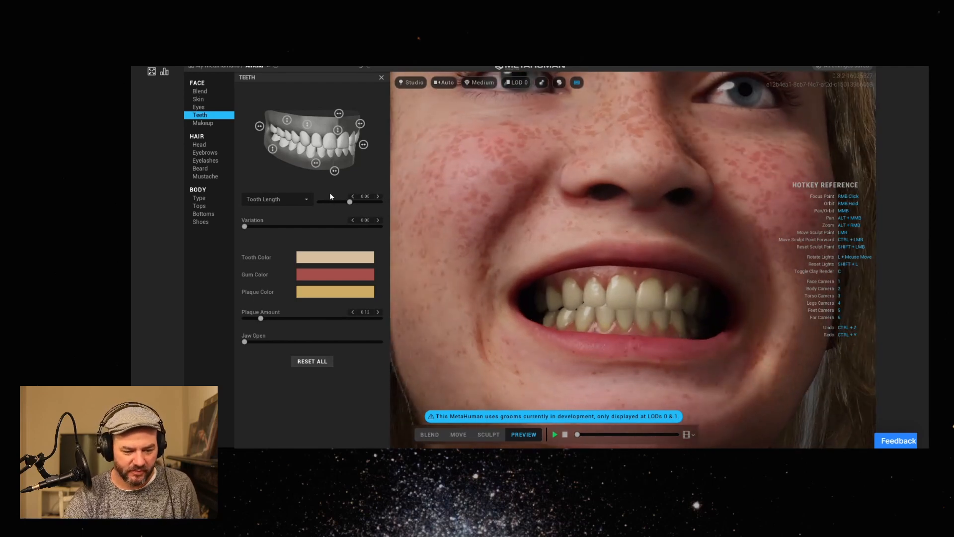
pyautogui.moveTo(684, 269); pyautogui.dragTo(681, 247, button='middle')
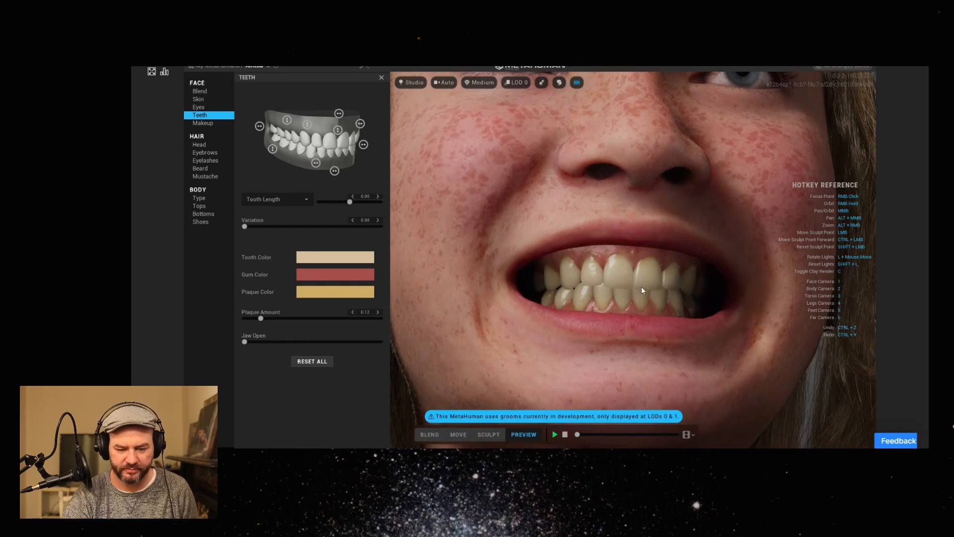
pyautogui.moveTo(655, 285)
pyautogui.mouseDown(button='right')
pyautogui.moveTo(578, 282)
pyautogui.moveTo(584, 238)
pyautogui.moveTo(619, 291)
pyautogui.moveTo(644, 300)
pyautogui.mouseUp(button='right')
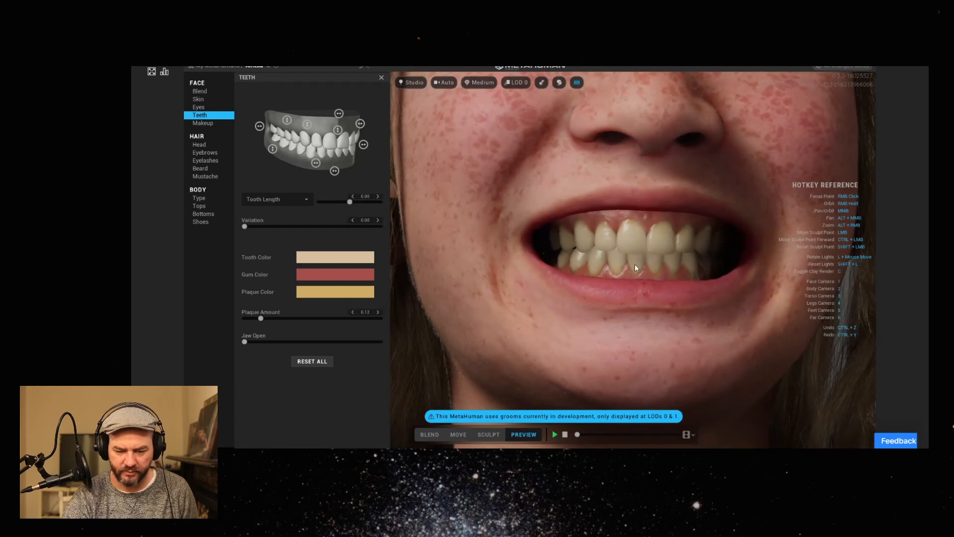
pyautogui.scroll(2, 614, 266)
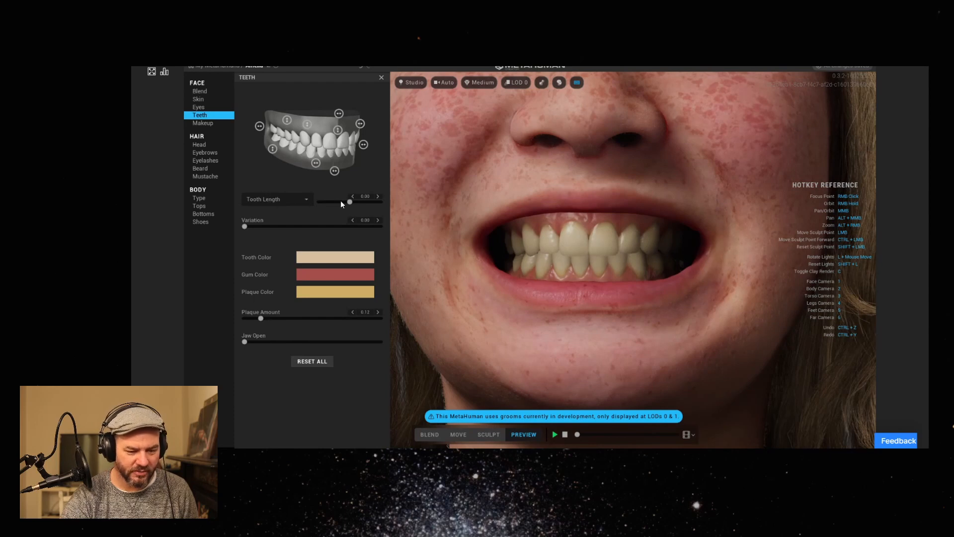
pyautogui.moveTo(351, 202)
pyautogui.mouseDown()
pyautogui.moveTo(383, 198)
pyautogui.moveTo(335, 201)
pyautogui.mouseUp()
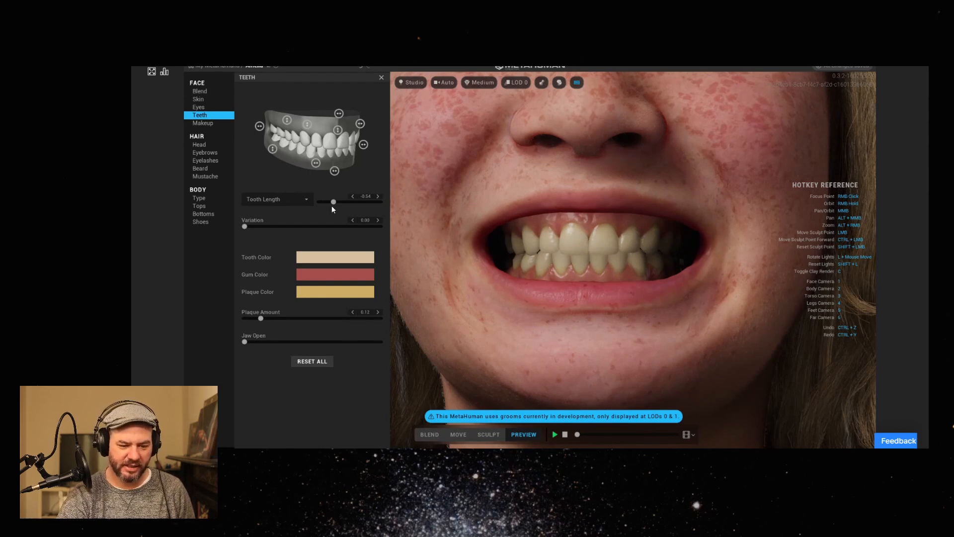
# Set the tooth spacing to about 0.63 and the upper shift to about -0.80.
pyautogui.click(281, 199)
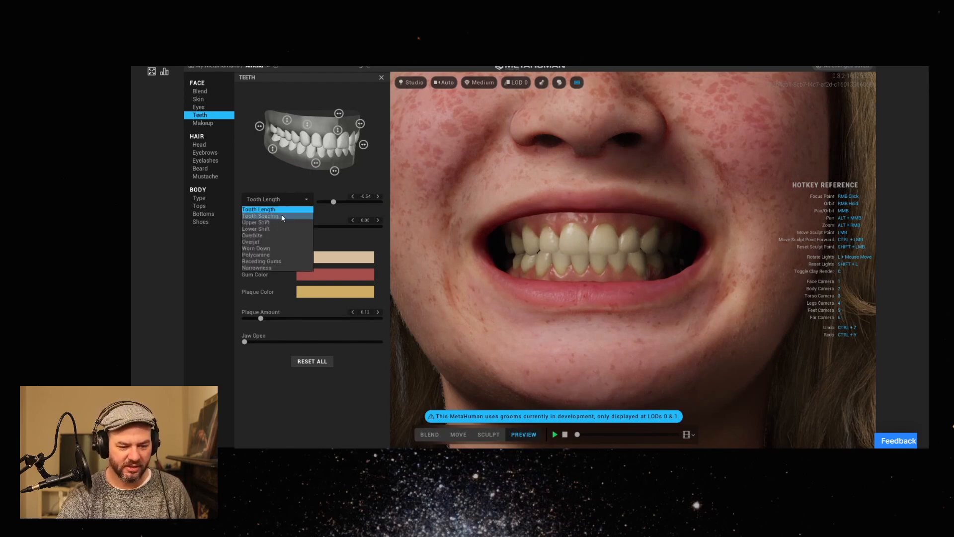
pyautogui.click(280, 216)
pyautogui.moveTo(350, 202); pyautogui.dragTo(370, 204)
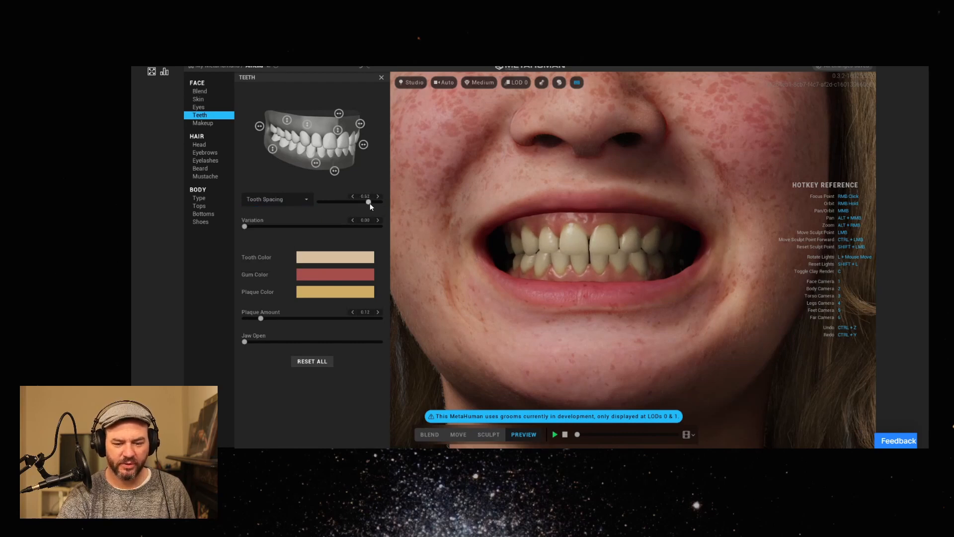
pyautogui.click(269, 198)
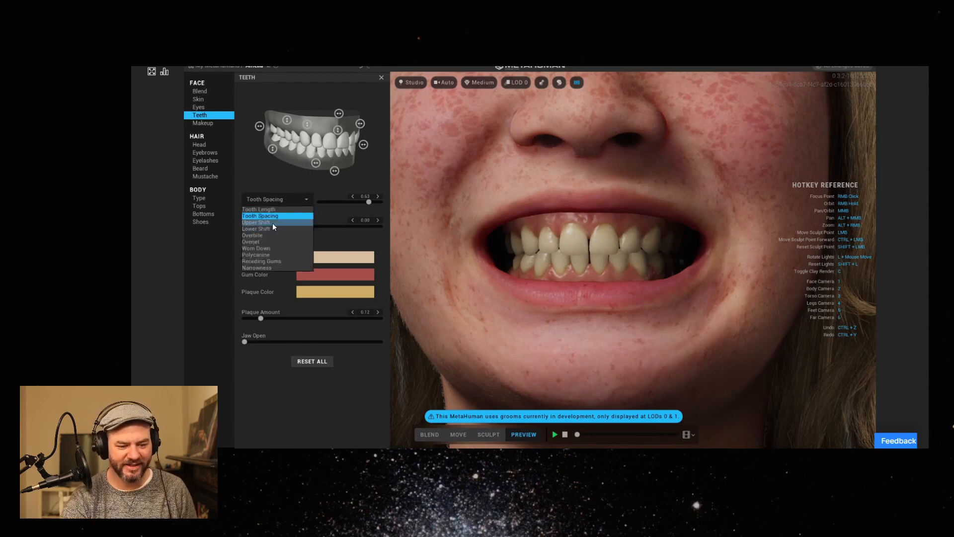
pyautogui.click(276, 223)
pyautogui.moveTo(351, 202); pyautogui.dragTo(325, 202)
# Try the teeth's narrowness at 1.00, then return it to 0.00.
pyautogui.click(269, 200)
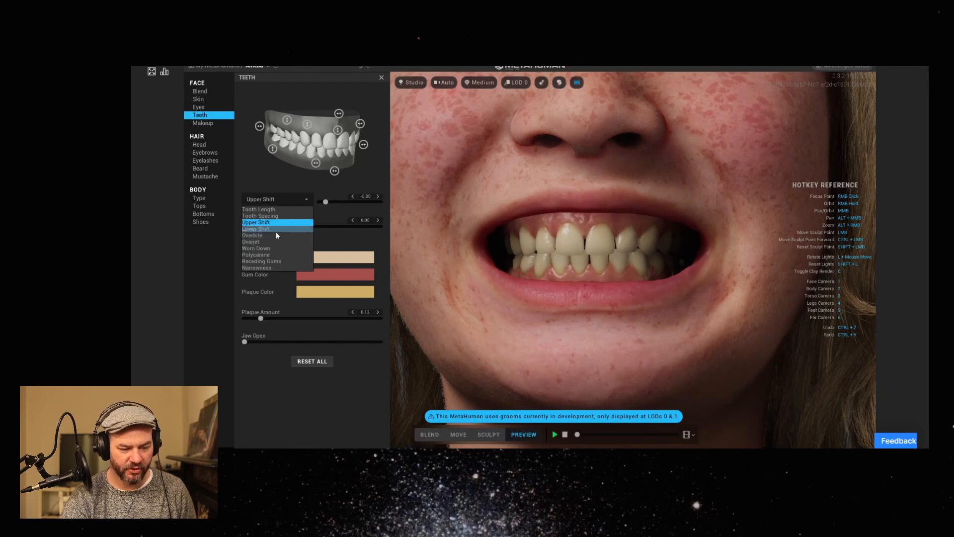
pyautogui.click(276, 267)
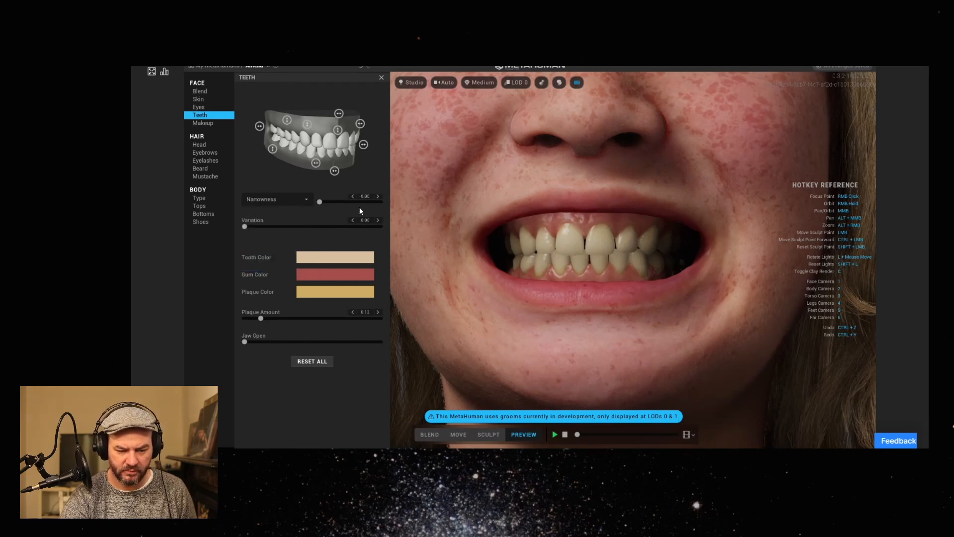
pyautogui.moveTo(319, 203); pyautogui.dragTo(442, 199)
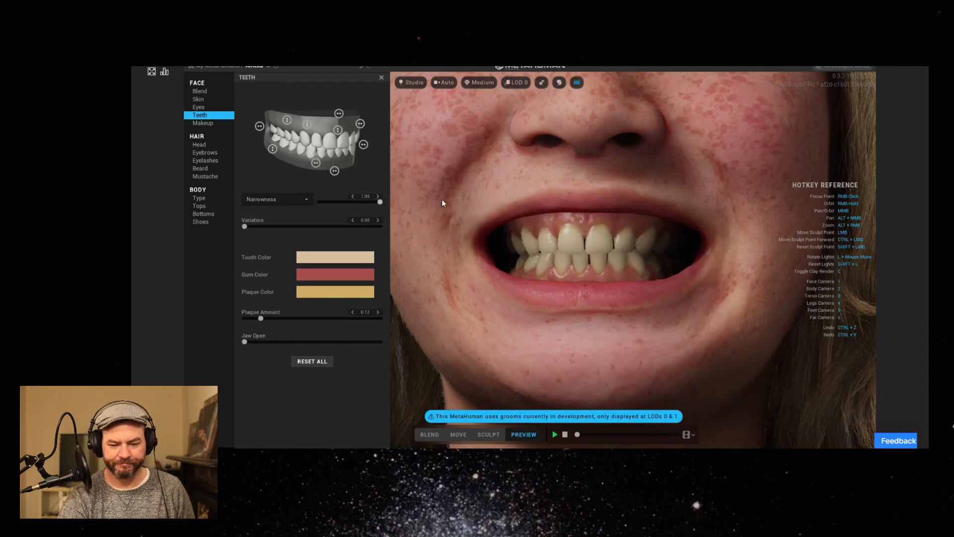
pyautogui.moveTo(334, 200); pyautogui.dragTo(315, 200)
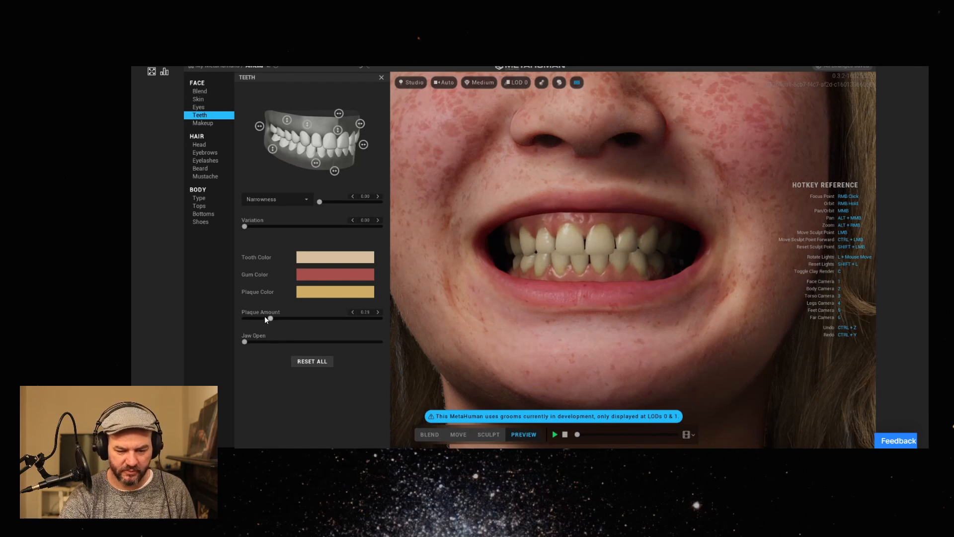
# Set the plaque amount to about 0.15 and open the jaw fully to inspect the inside of the mouth.
pyautogui.moveTo(253, 343); pyautogui.dragTo(398, 343)
pyautogui.moveTo(610, 318); pyautogui.dragTo(609, 294, button='right')
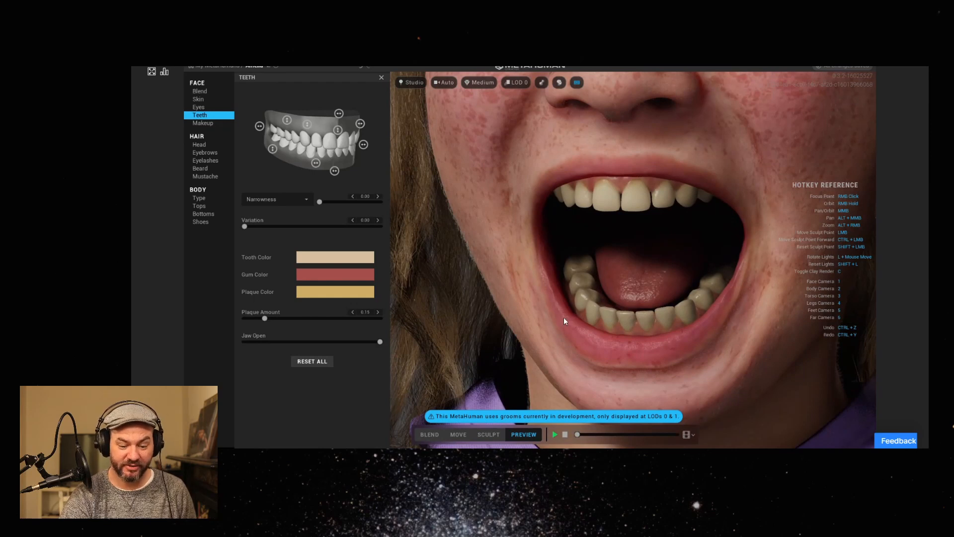
pyautogui.scroll(-5, 613, 265)
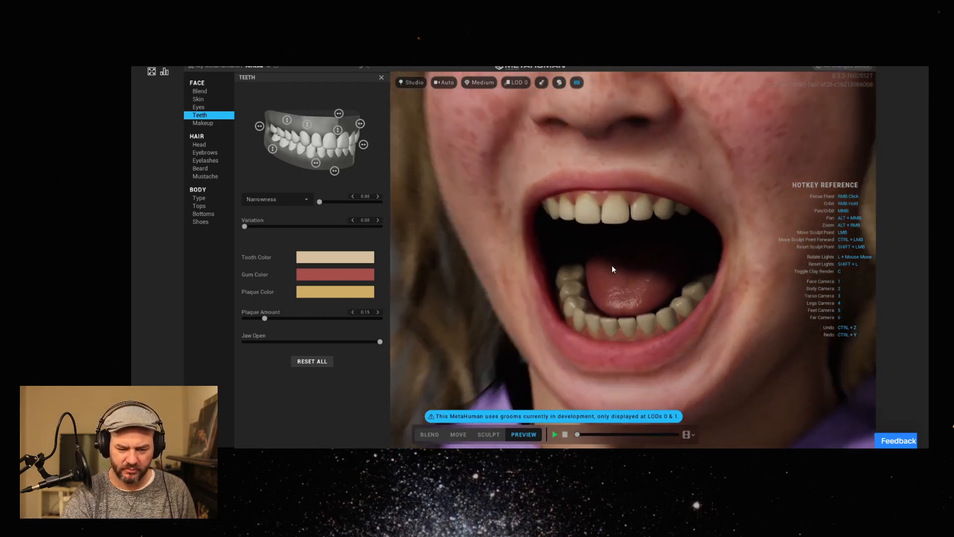
pyautogui.scroll(2, 613, 264)
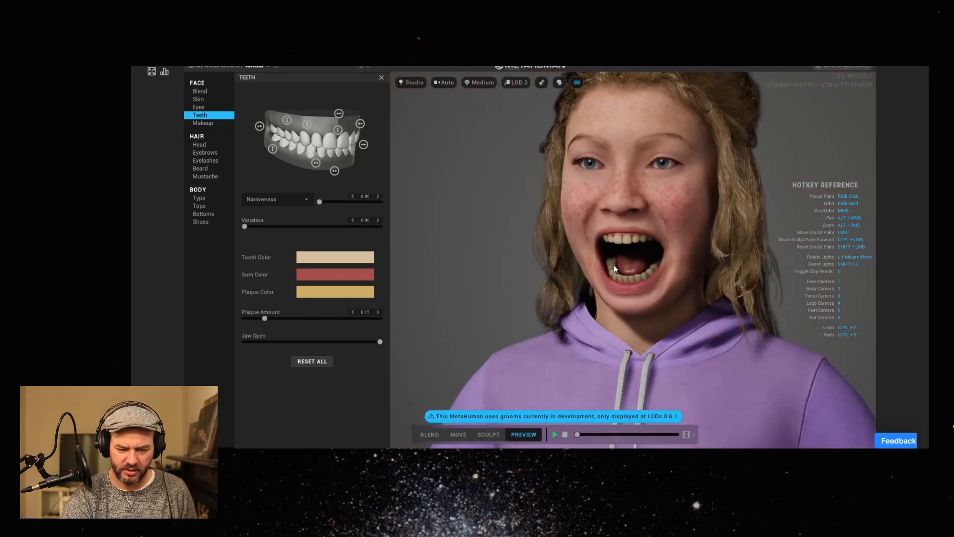
# Play the preview with the Face ROM animation and pause it on the expression with the lips pushed to one side.
pyautogui.click(554, 435)
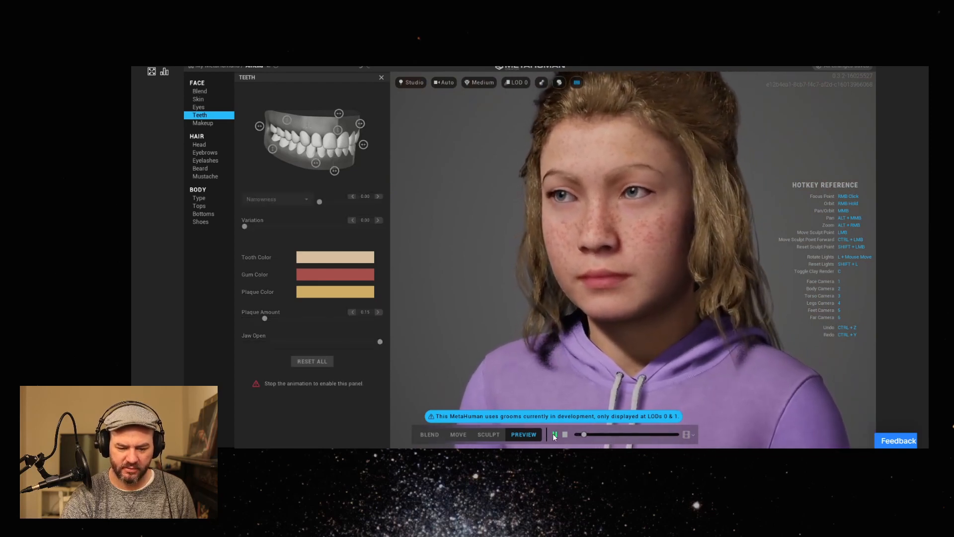
pyautogui.click(693, 435)
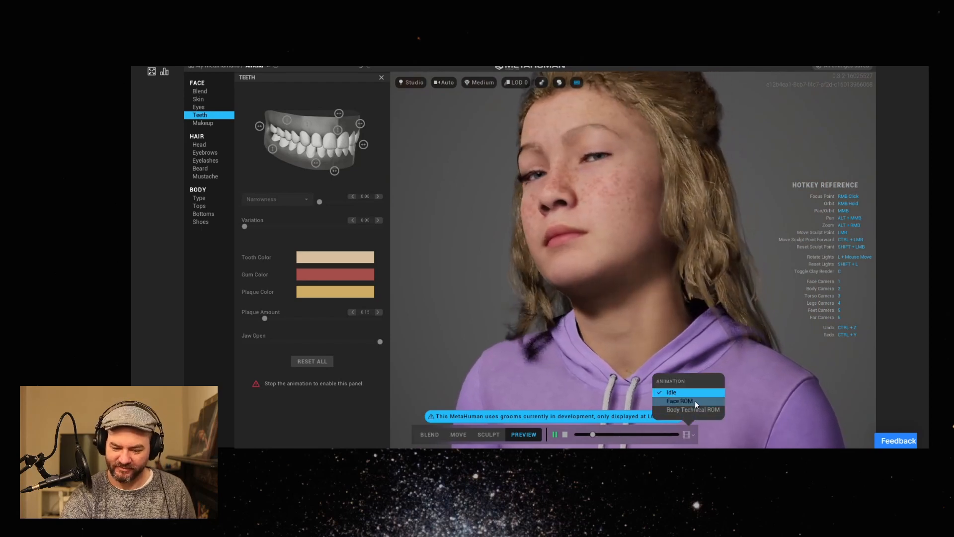
pyautogui.click(694, 402)
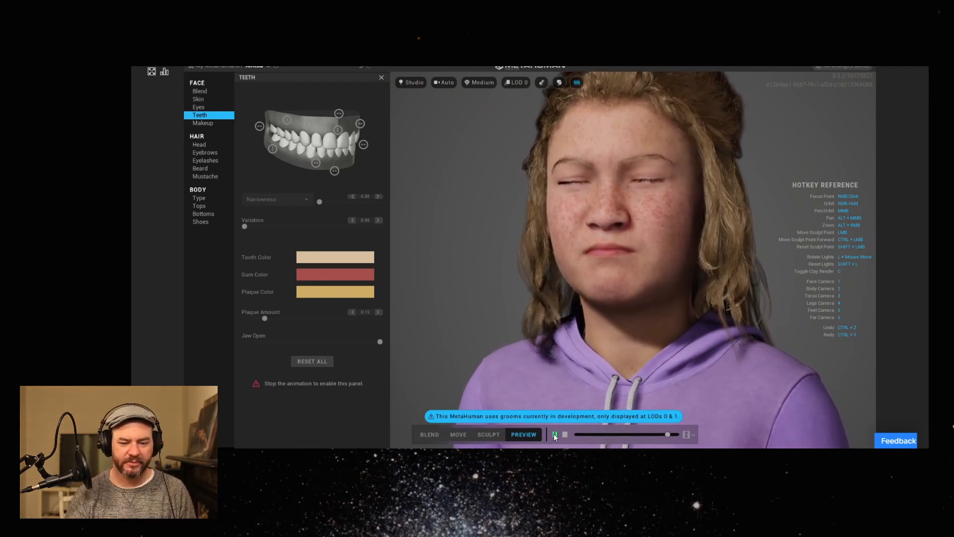
pyautogui.click(652, 434)
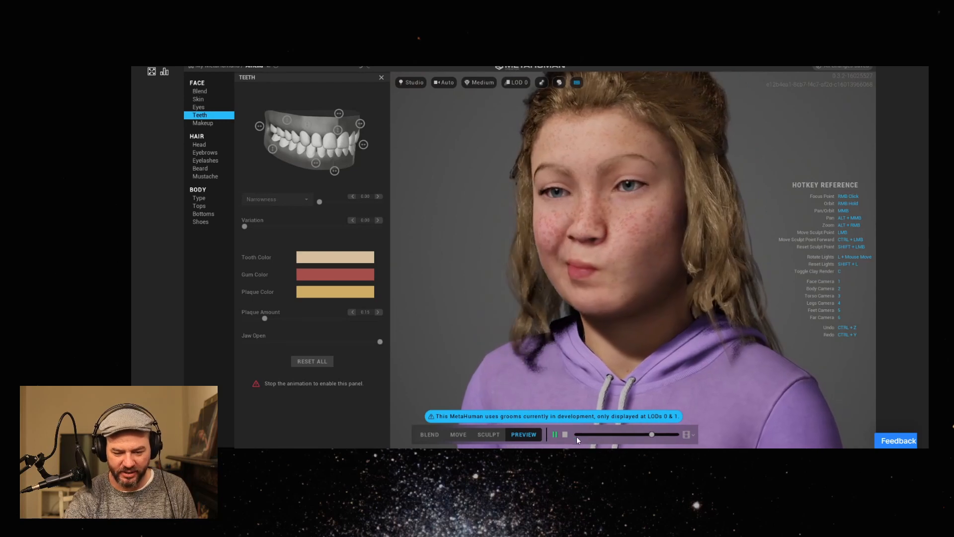
pyautogui.click(555, 435)
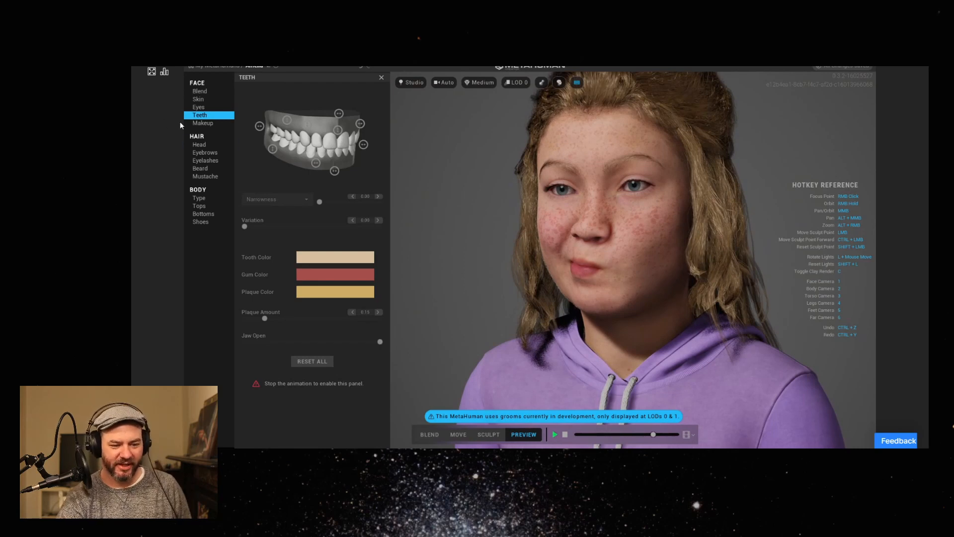
# Open the makeup settings, try the eye makeup presets in the first two rows, and apply the heavy black liner in the second row.
pyautogui.click(202, 123)
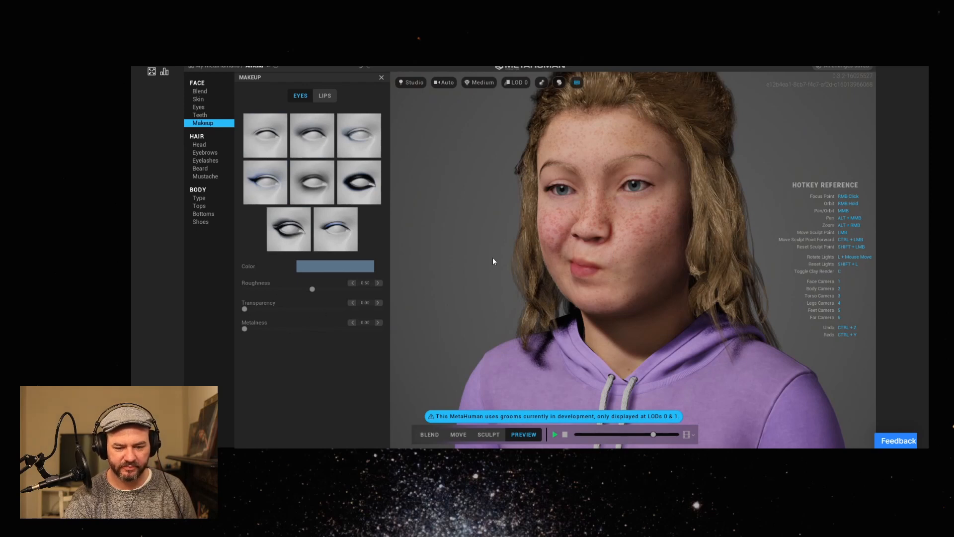
pyautogui.moveTo(493, 262); pyautogui.dragTo(505, 244, button='right')
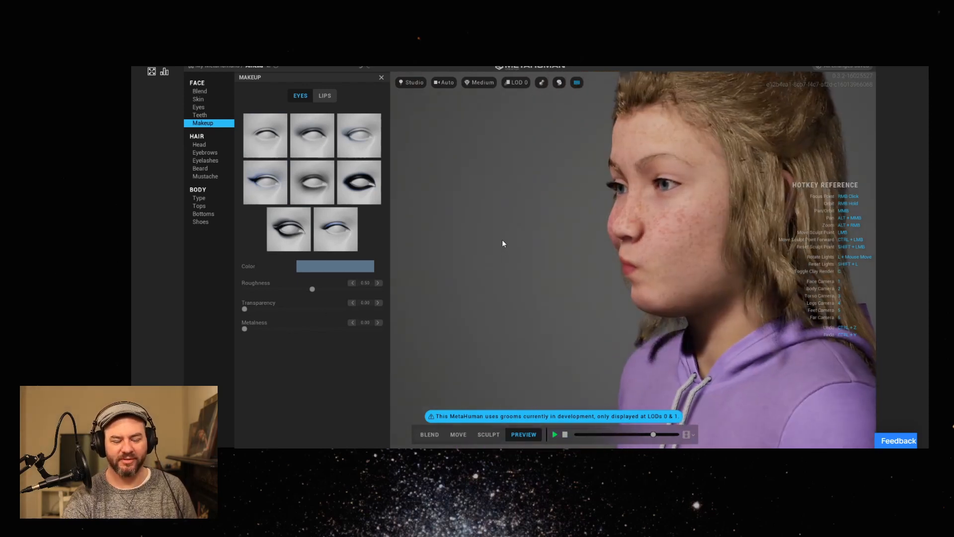
pyautogui.moveTo(620, 275); pyautogui.dragTo(537, 270, button='right')
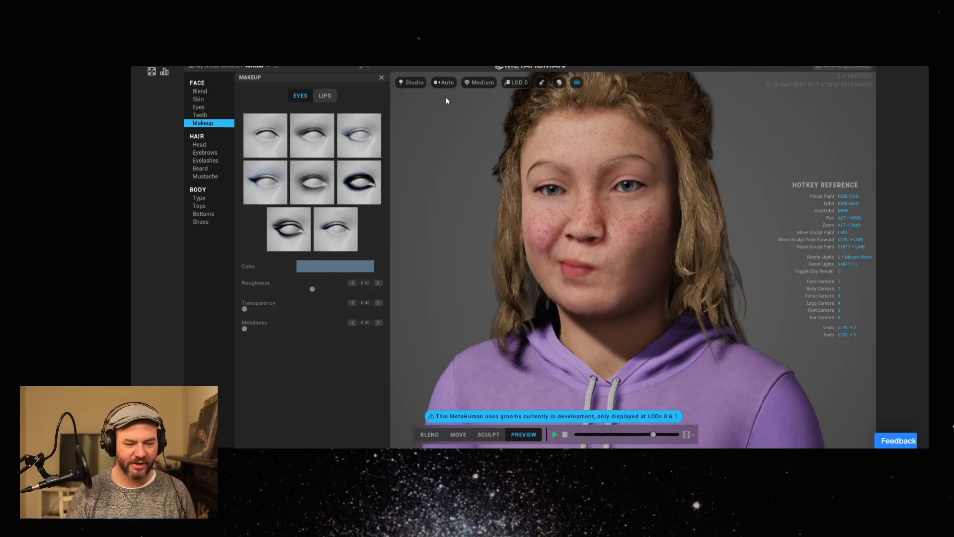
pyautogui.click(264, 141)
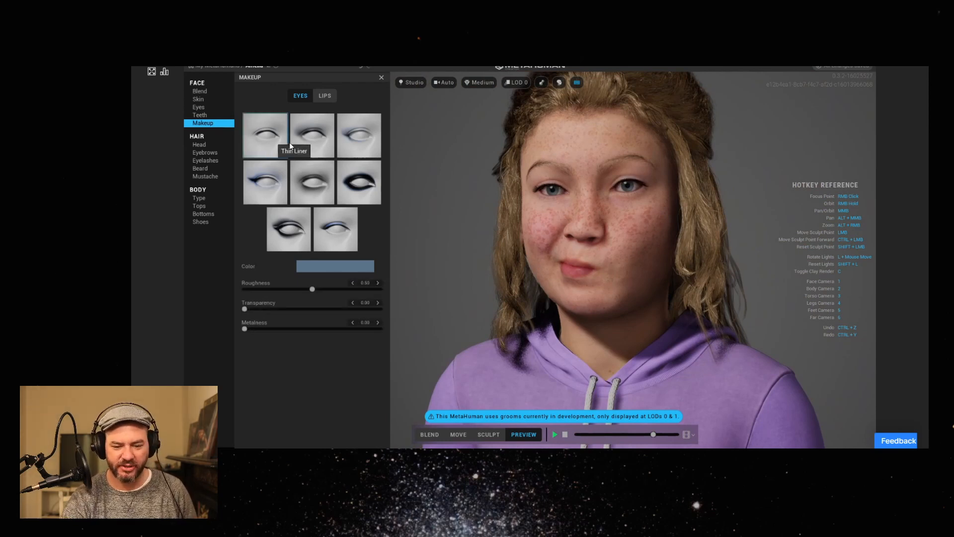
pyautogui.click(320, 144)
pyautogui.click(371, 144)
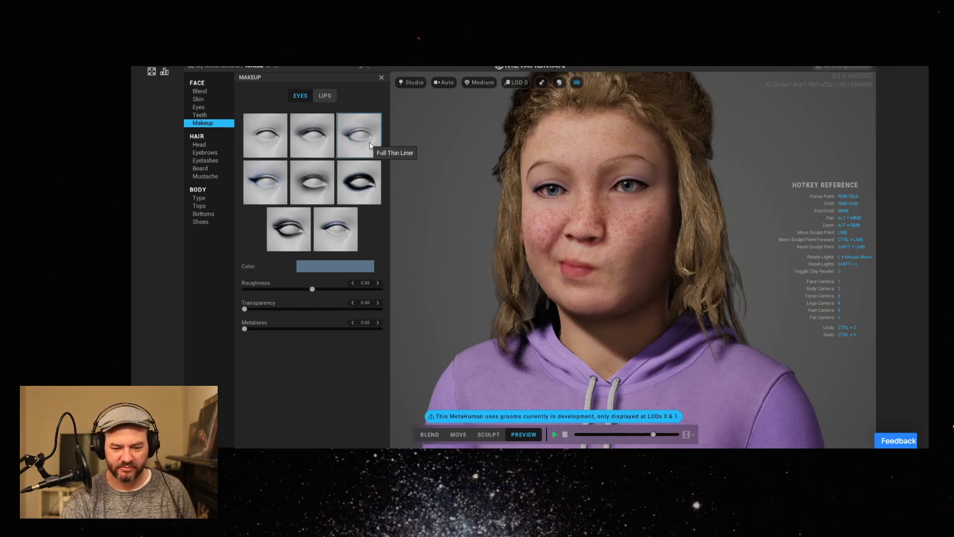
pyautogui.click(279, 187)
pyautogui.click(311, 187)
pyautogui.click(343, 188)
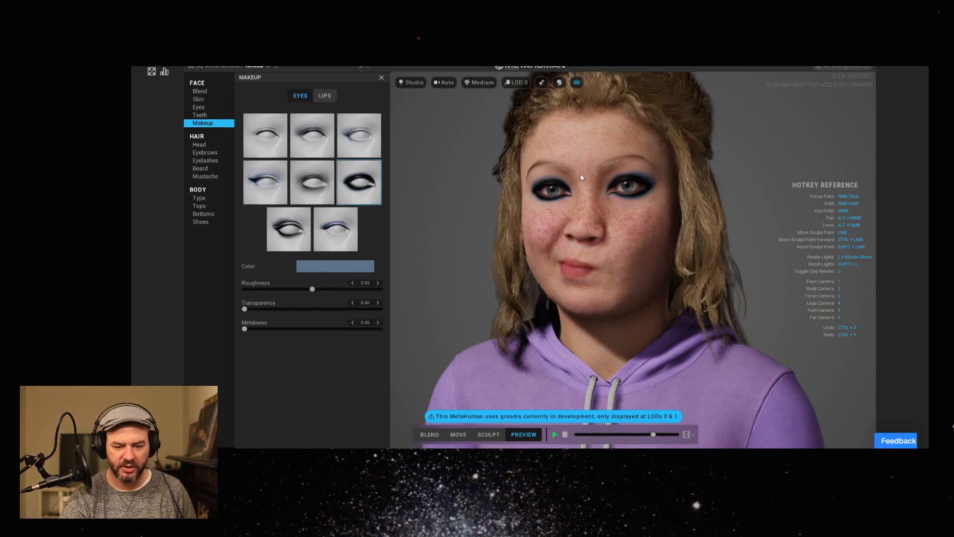
# Set the eye makeup's roughness to about 0.22 and metalness to about 0.85, checking the finish on a close view of one eye.
pyautogui.scroll(3, 543, 201)
pyautogui.scroll(2, 543, 201)
pyautogui.moveTo(568, 174); pyautogui.dragTo(613, 267, button='middle')
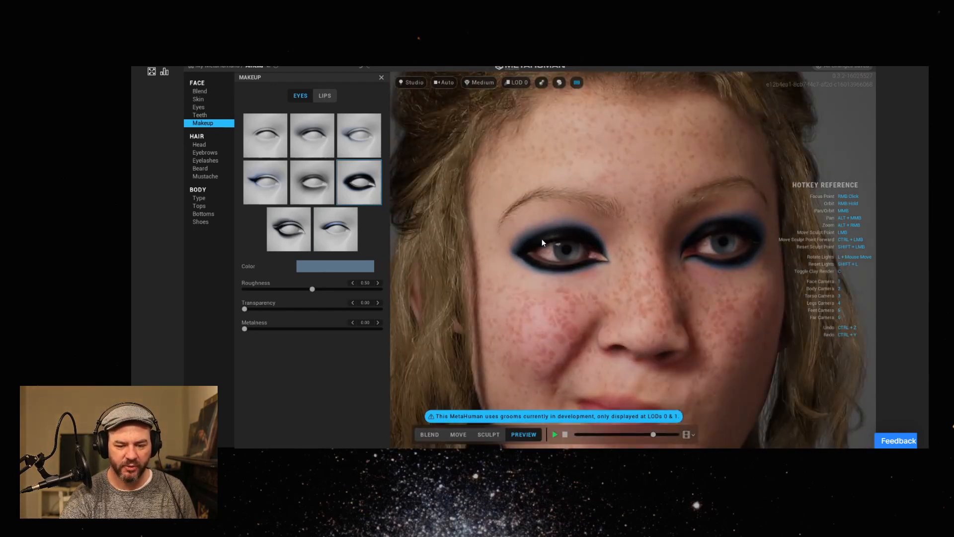
pyautogui.scroll(4, 552, 240)
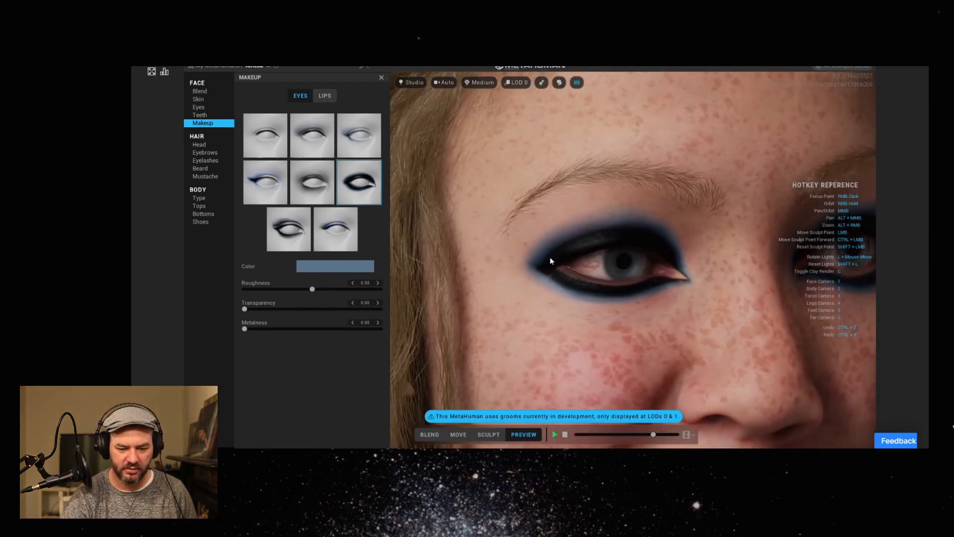
pyautogui.moveTo(570, 234); pyautogui.dragTo(525, 210, button='right')
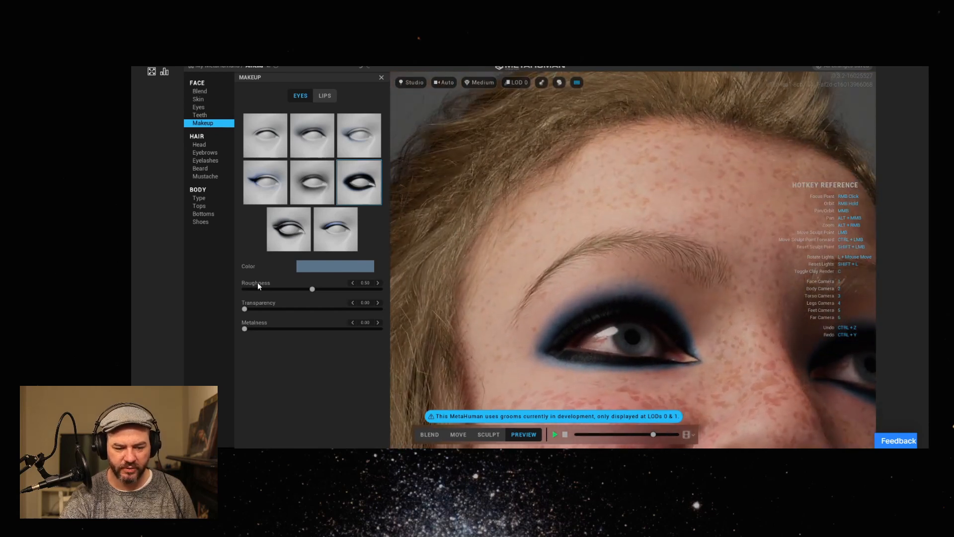
pyautogui.moveTo(308, 290); pyautogui.dragTo(281, 292)
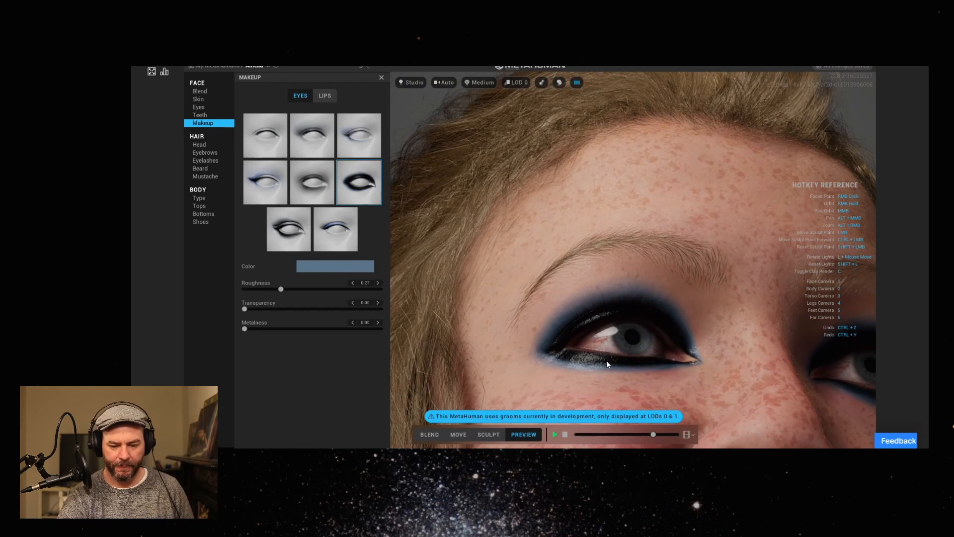
pyautogui.moveTo(628, 368); pyautogui.dragTo(560, 326, button='right')
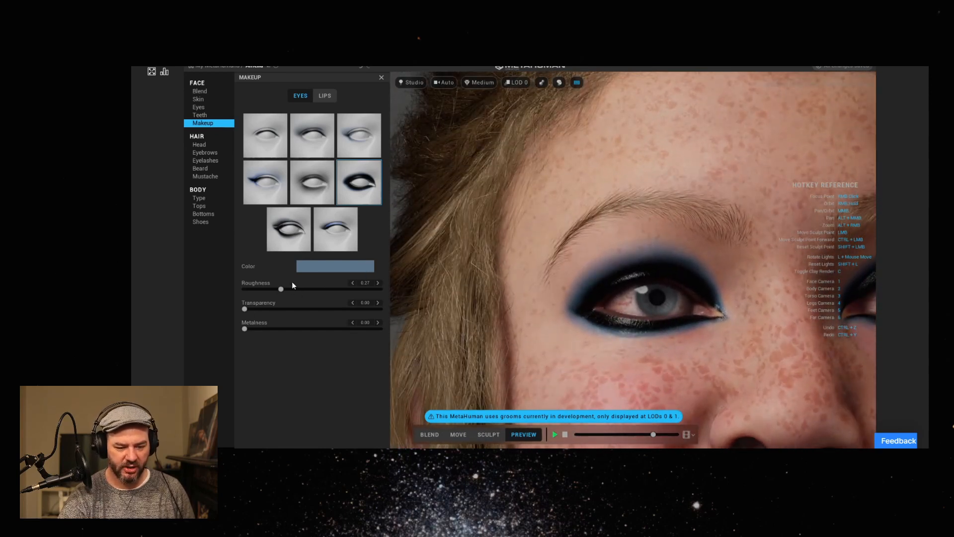
pyautogui.moveTo(281, 289); pyautogui.dragTo(225, 287)
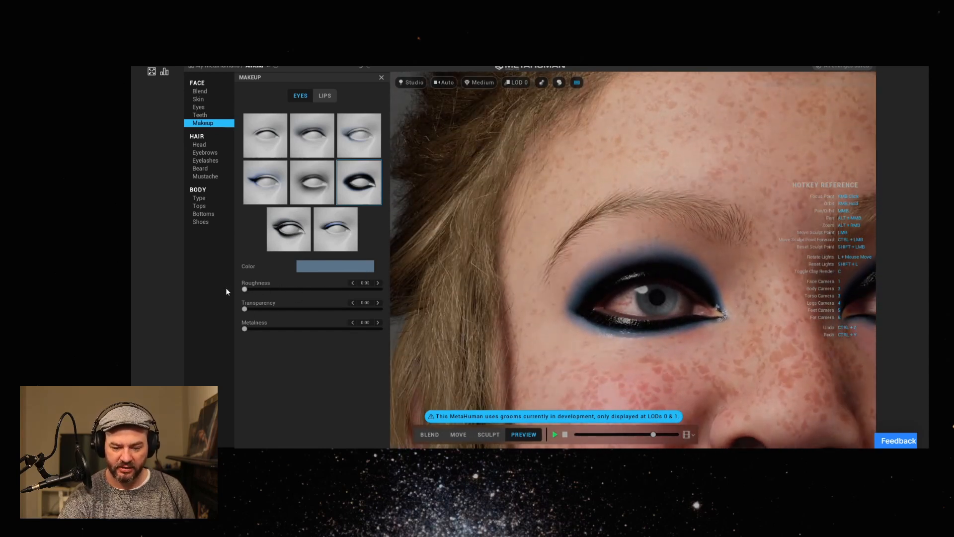
pyautogui.moveTo(652, 372); pyautogui.dragTo(650, 336, button='right')
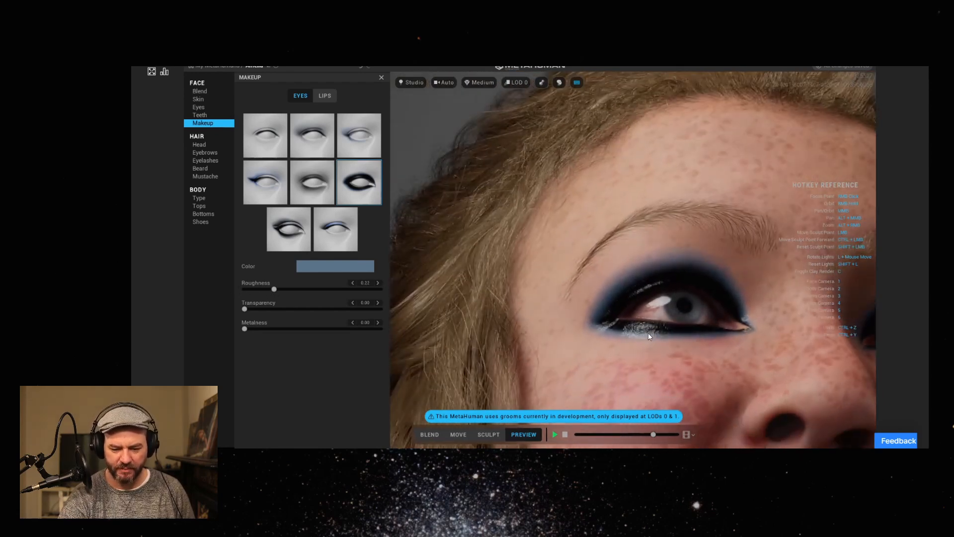
pyautogui.moveTo(245, 309); pyautogui.dragTo(355, 329)
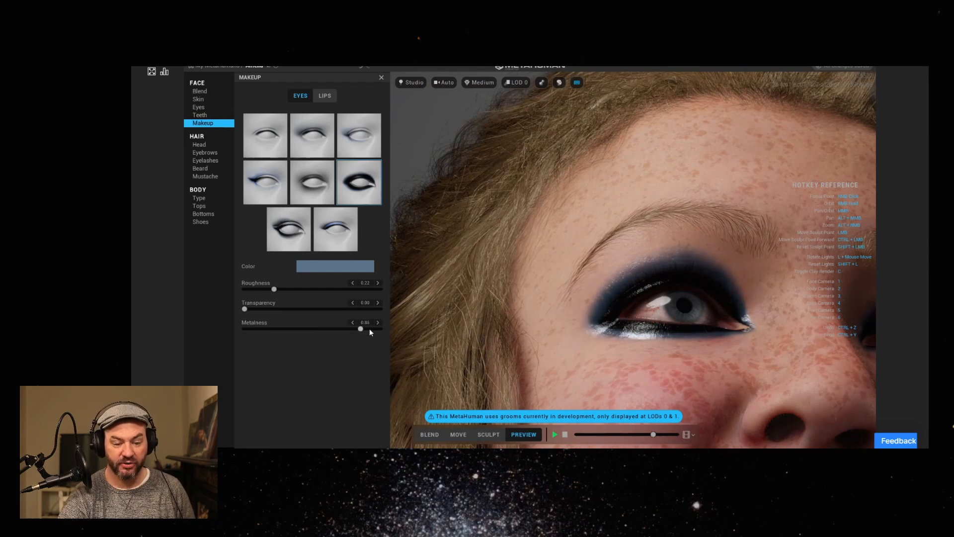
# Open the face Blend settings and switch the viewport from the animation preview to Blend mode.
pyautogui.moveTo(575, 338)
pyautogui.mouseDown(button='right')
pyautogui.moveTo(545, 364)
pyautogui.moveTo(600, 342)
pyautogui.moveTo(544, 351)
pyautogui.moveTo(566, 342)
pyautogui.mouseUp(button='right')
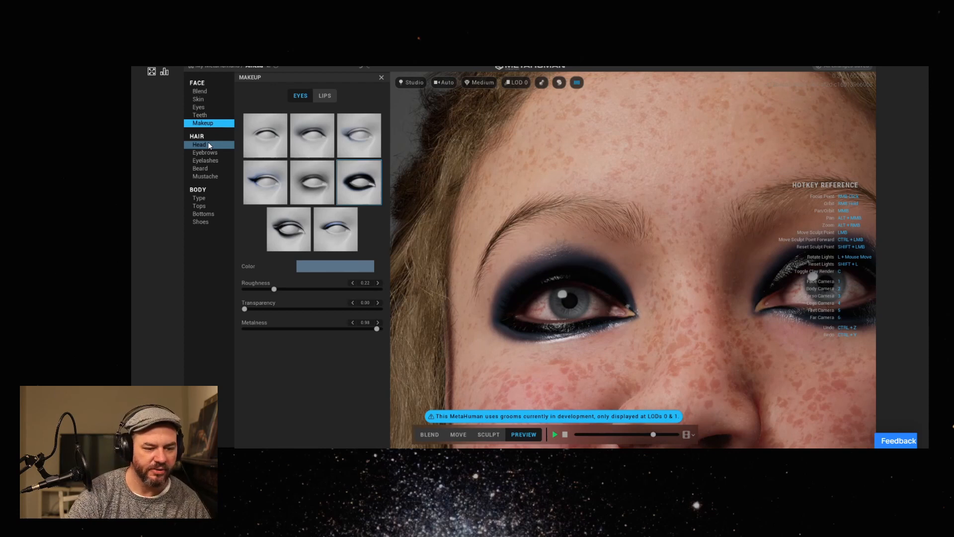
pyautogui.click(211, 93)
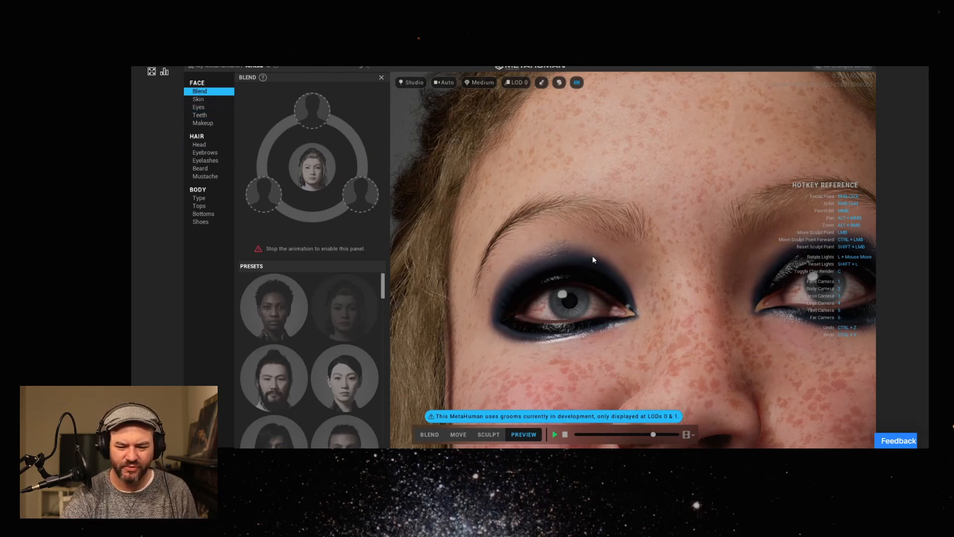
pyautogui.scroll(-5, 618, 228)
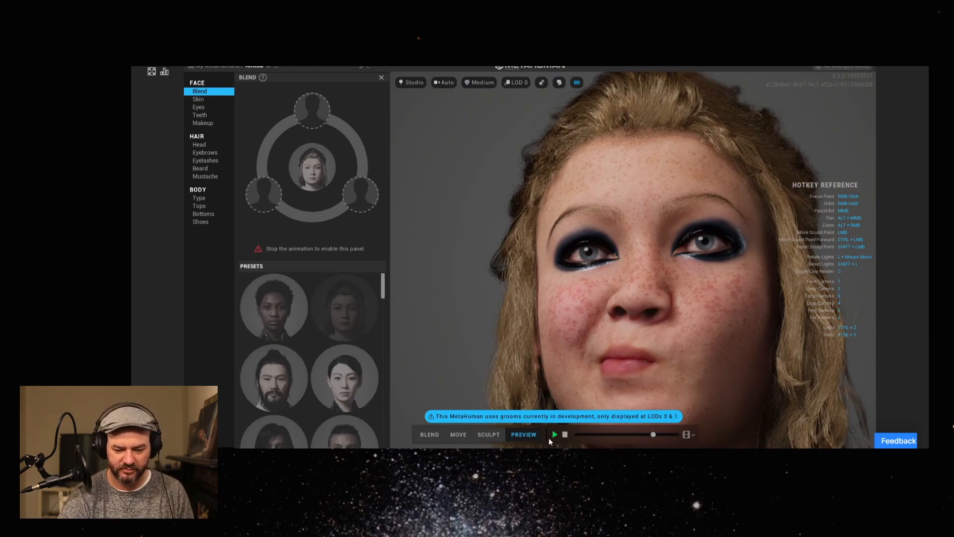
pyautogui.click(429, 434)
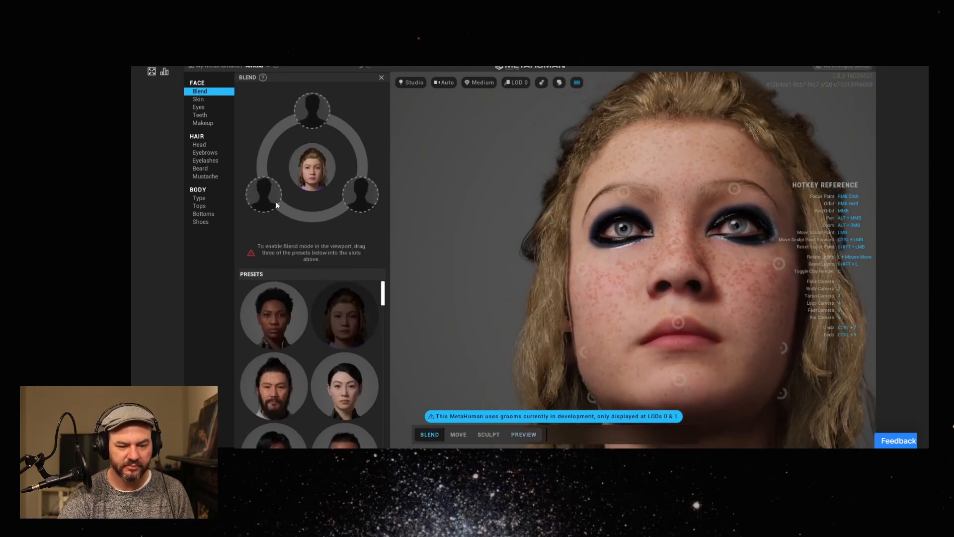
# Fill the three blend slots with the dark-haired woman, bearded man and short-curly-haired woman presets.
pyautogui.moveTo(348, 392); pyautogui.dragTo(263, 194)
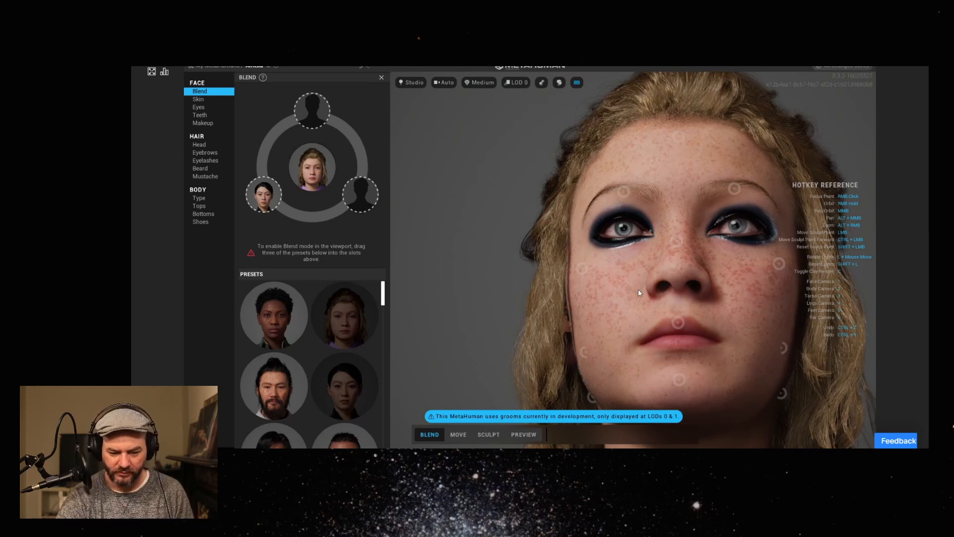
pyautogui.click(677, 323)
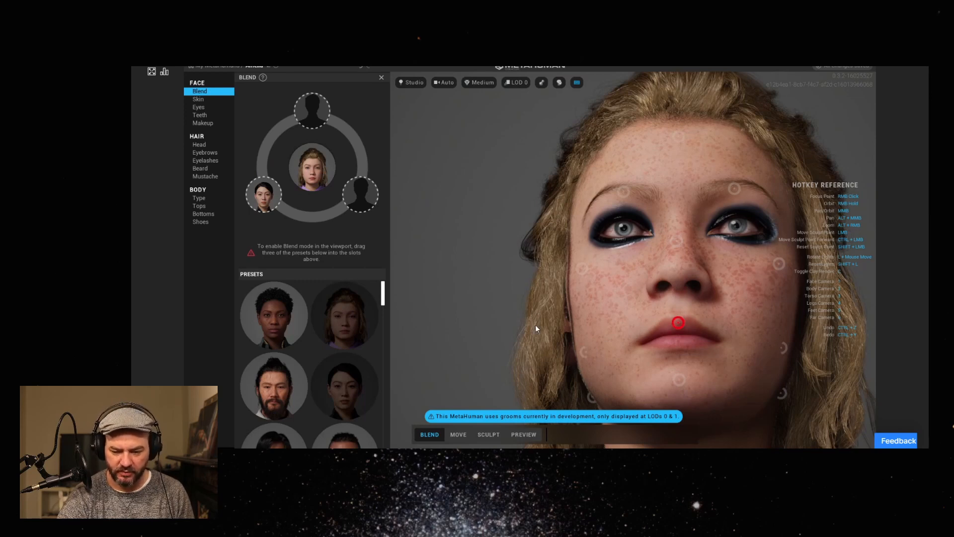
pyautogui.click(678, 323)
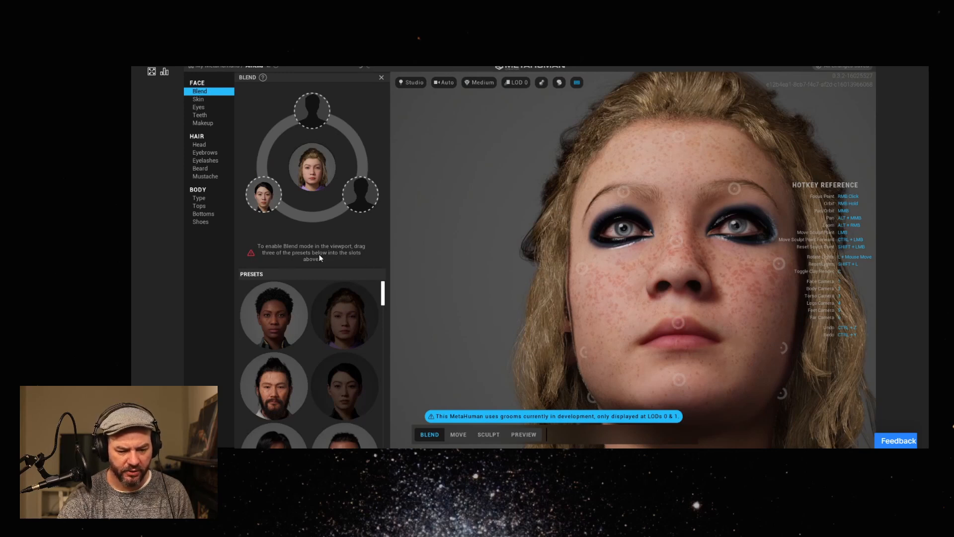
pyautogui.scroll(-2, 385, 293)
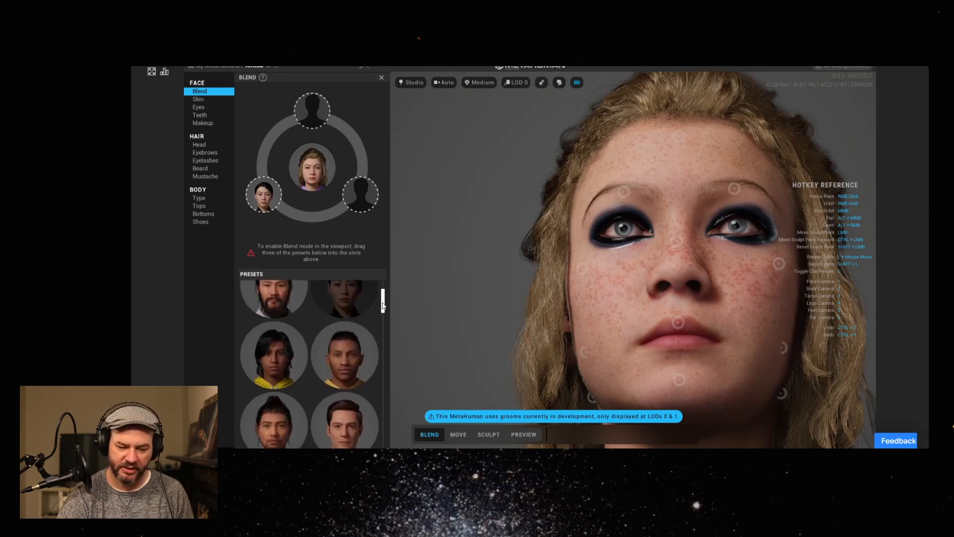
pyautogui.scroll(2, 386, 293)
pyautogui.moveTo(269, 373); pyautogui.dragTo(318, 117)
pyautogui.moveTo(272, 318); pyautogui.dragTo(376, 201)
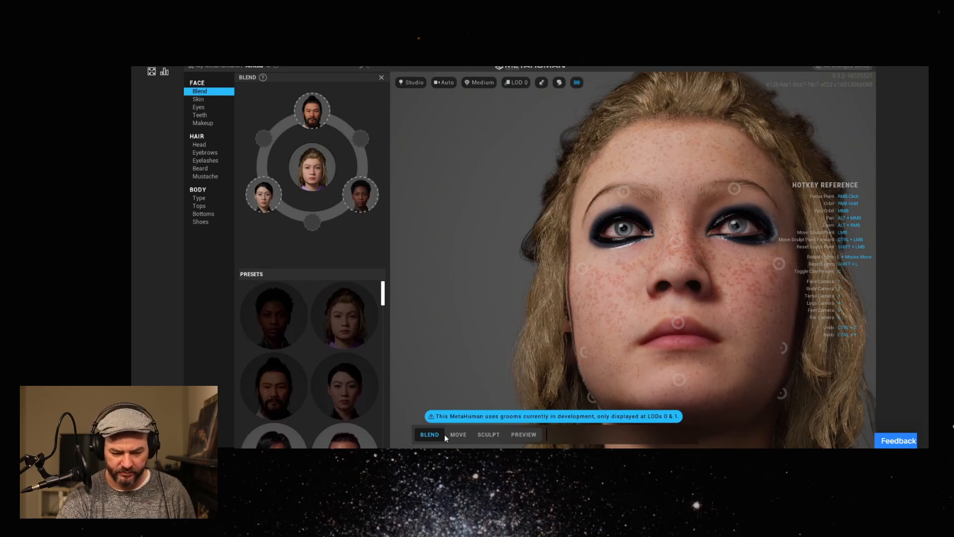
# Try blending the mouth area towards the assigned presets and return it to its original shape.
pyautogui.moveTo(682, 325)
pyautogui.mouseDown()
pyautogui.moveTo(780, 326)
pyautogui.moveTo(573, 315)
pyautogui.moveTo(626, 409)
pyautogui.moveTo(770, 286)
pyautogui.moveTo(576, 341)
pyautogui.moveTo(667, 393)
pyautogui.moveTo(675, 324)
pyautogui.moveTo(717, 259)
pyautogui.moveTo(705, 210)
pyautogui.moveTo(704, 400)
pyautogui.moveTo(575, 342)
pyautogui.moveTo(764, 378)
pyautogui.moveTo(753, 298)
pyautogui.moveTo(680, 212)
pyautogui.mouseUp()
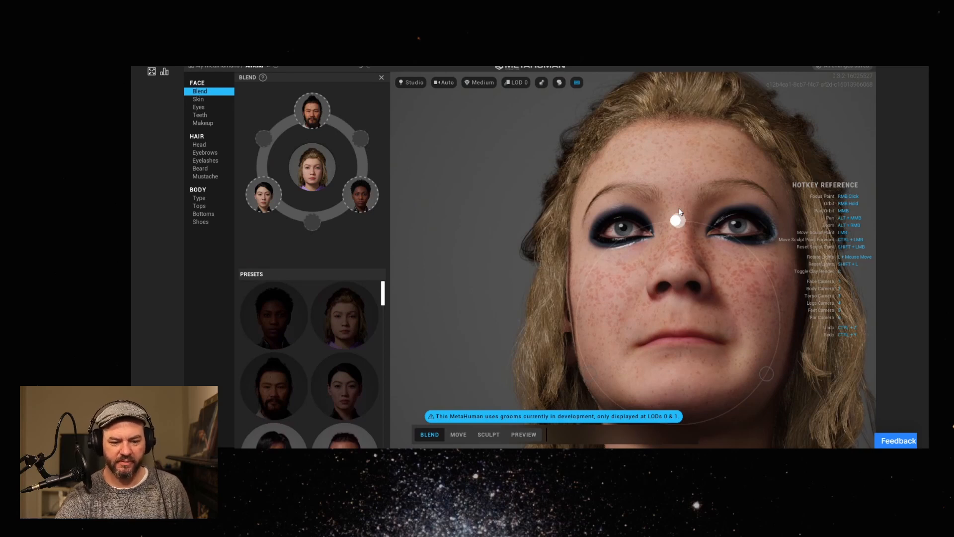
pyautogui.moveTo(680, 212)
pyautogui.mouseDown()
pyautogui.moveTo(537, 372)
pyautogui.moveTo(533, 399)
pyautogui.moveTo(658, 407)
pyautogui.mouseUp()
pyautogui.moveTo(772, 401)
pyautogui.mouseDown()
pyautogui.moveTo(809, 411)
pyautogui.moveTo(672, 315)
pyautogui.moveTo(678, 323)
pyautogui.mouseUp()
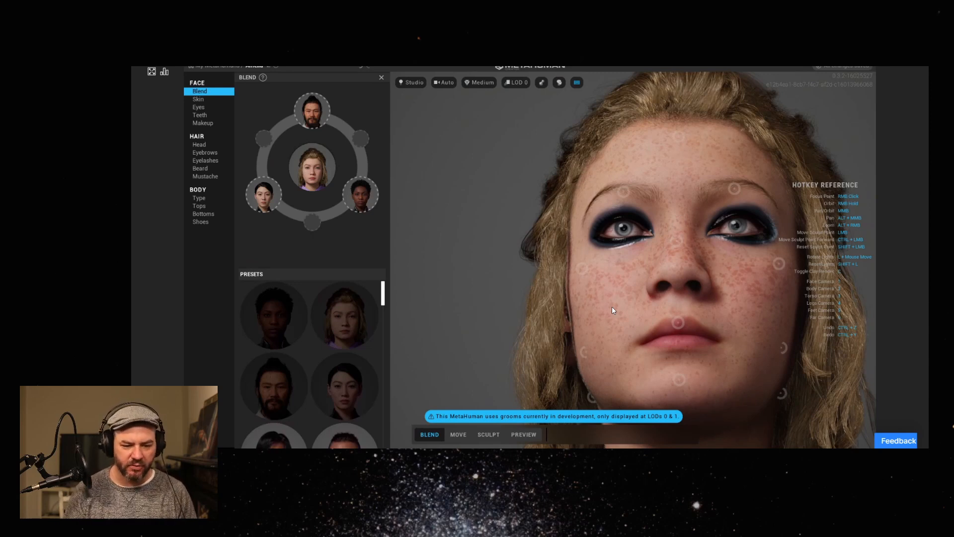
# Remove all three presets from the blend slots.
pyautogui.moveTo(577, 312)
pyautogui.mouseDown(button='right')
pyautogui.moveTo(666, 314)
pyautogui.moveTo(694, 328)
pyautogui.moveTo(614, 349)
pyautogui.moveTo(692, 353)
pyautogui.moveTo(575, 353)
pyautogui.moveTo(582, 301)
pyautogui.moveTo(592, 312)
pyautogui.mouseUp(button='right')
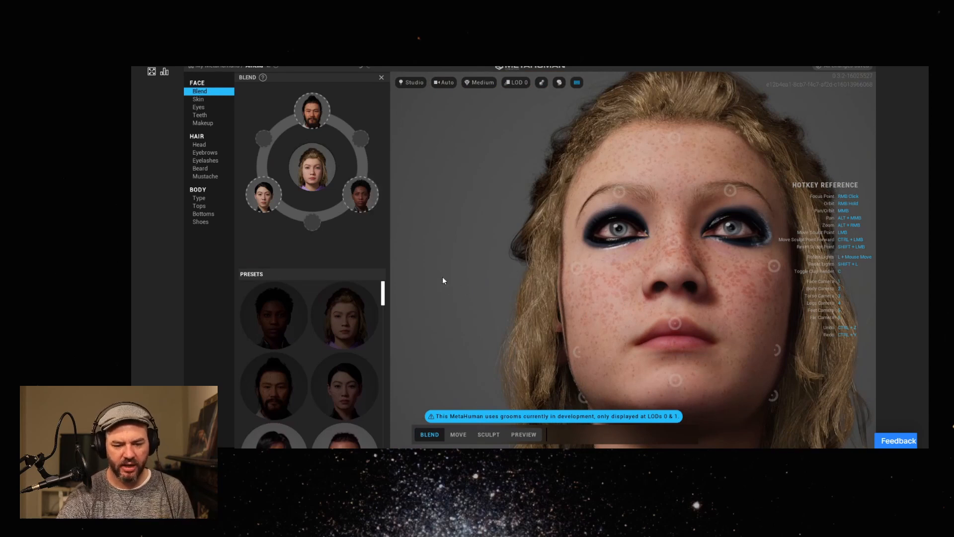
pyautogui.click(371, 179)
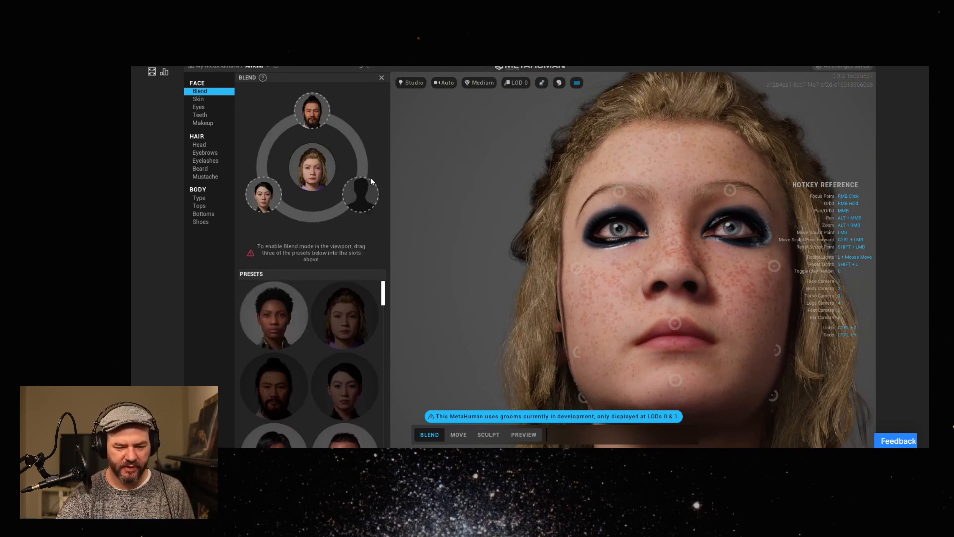
pyautogui.click(326, 97)
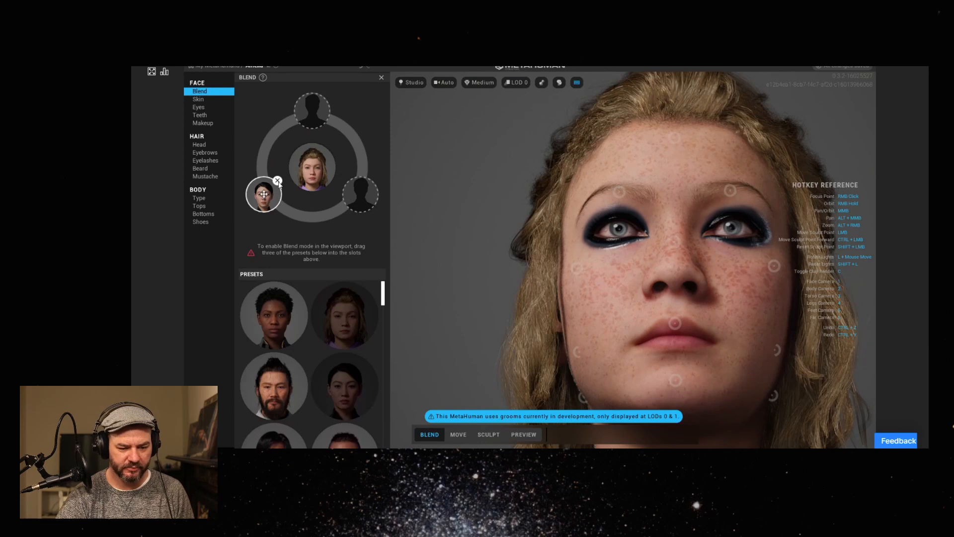
pyautogui.click(277, 181)
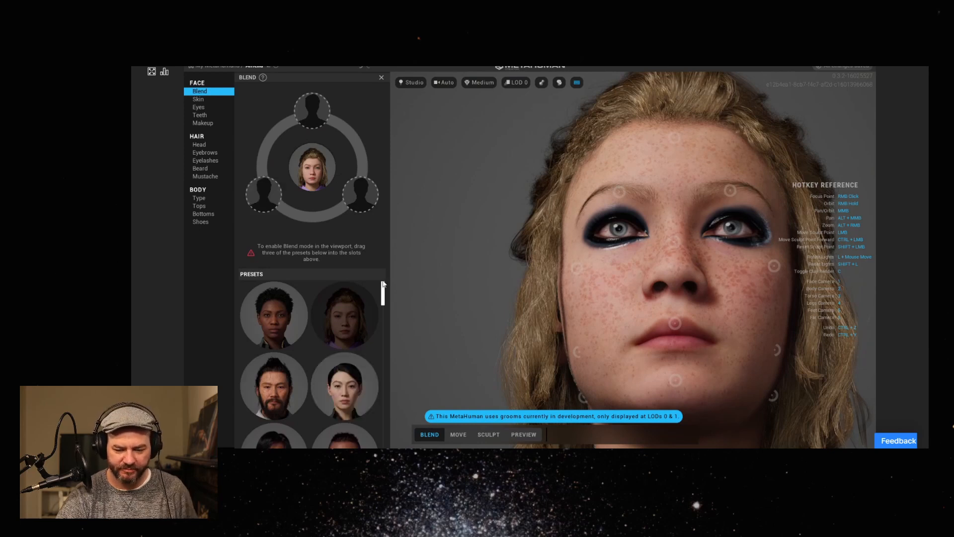
# Open the head hair settings, switch to Preview mode and apply the short swept-up style with shaved sides, third in the third row.
pyautogui.click(207, 145)
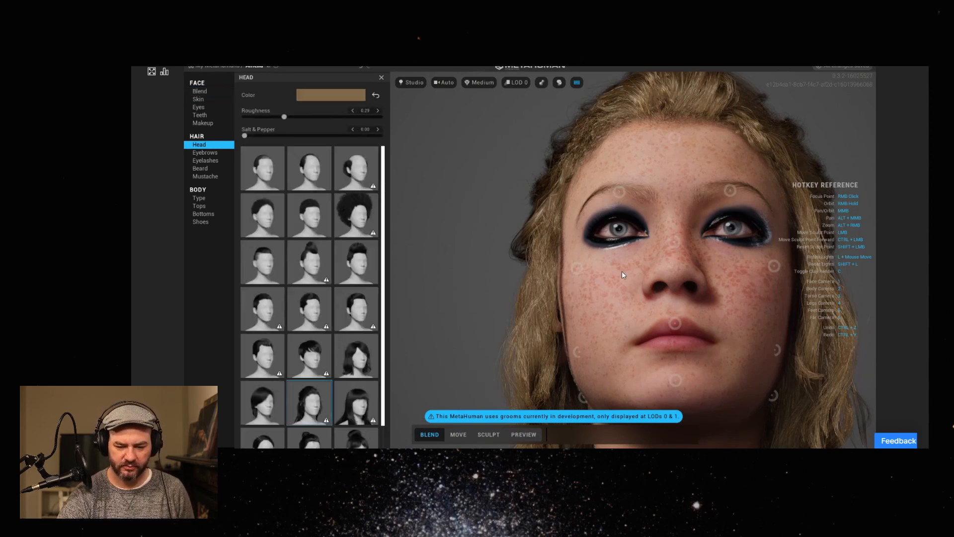
pyautogui.click(521, 435)
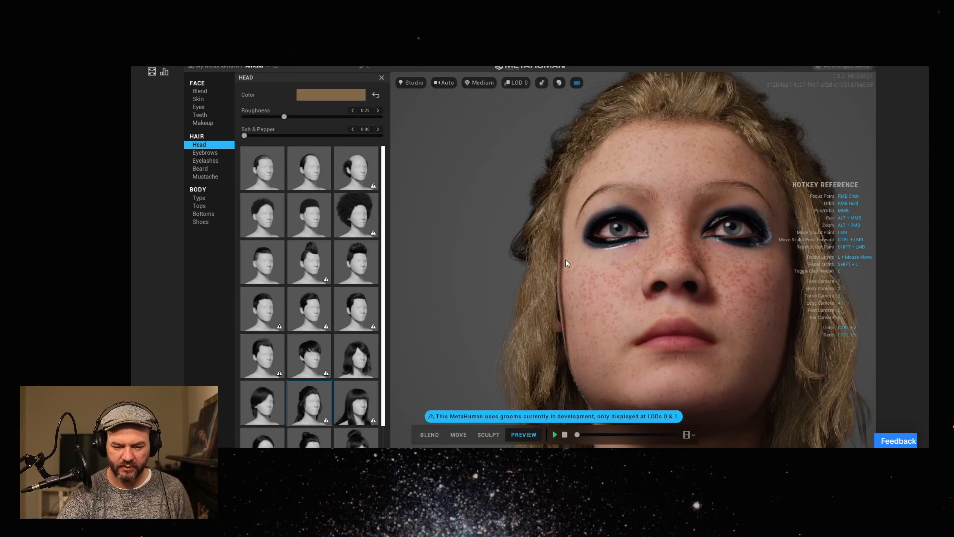
pyautogui.scroll(-4, 629, 267)
pyautogui.moveTo(629, 267); pyautogui.dragTo(762, 285, button='right')
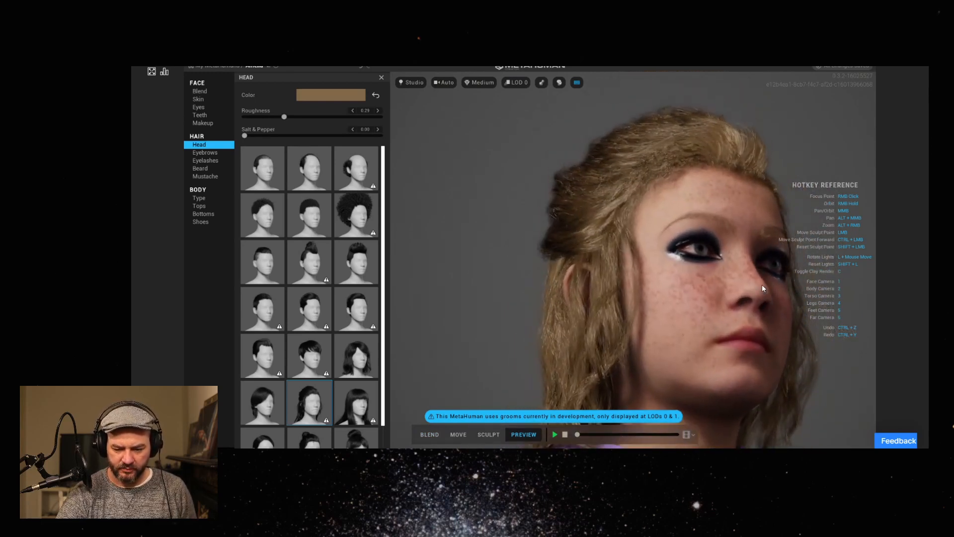
pyautogui.moveTo(703, 296); pyautogui.dragTo(677, 304, button='right')
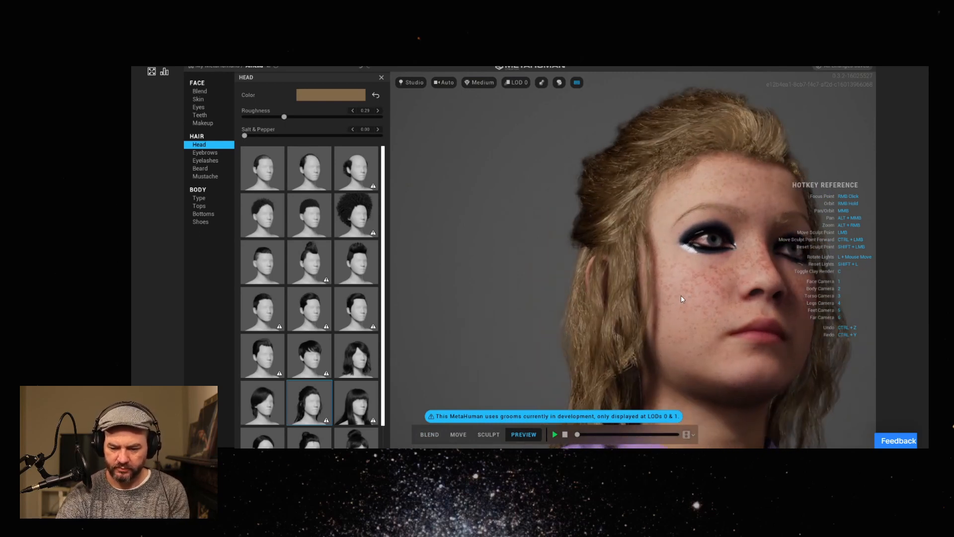
pyautogui.moveTo(733, 273); pyautogui.dragTo(552, 296, button='right')
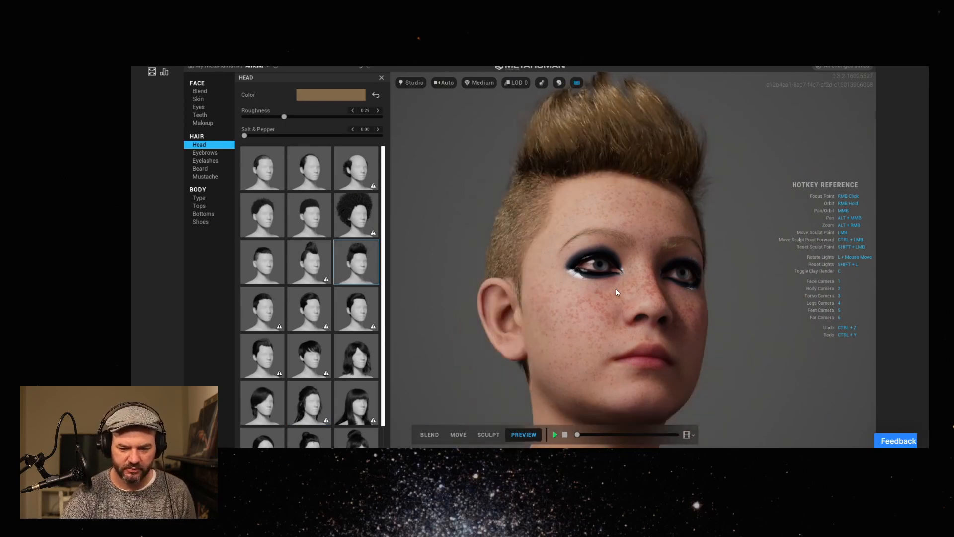
# Examine the hairstyle from the side and close up along the shaved hairline and forehead.
pyautogui.moveTo(593, 261); pyautogui.dragTo(499, 292, button='right')
pyautogui.moveTo(625, 287); pyautogui.dragTo(592, 242, button='right')
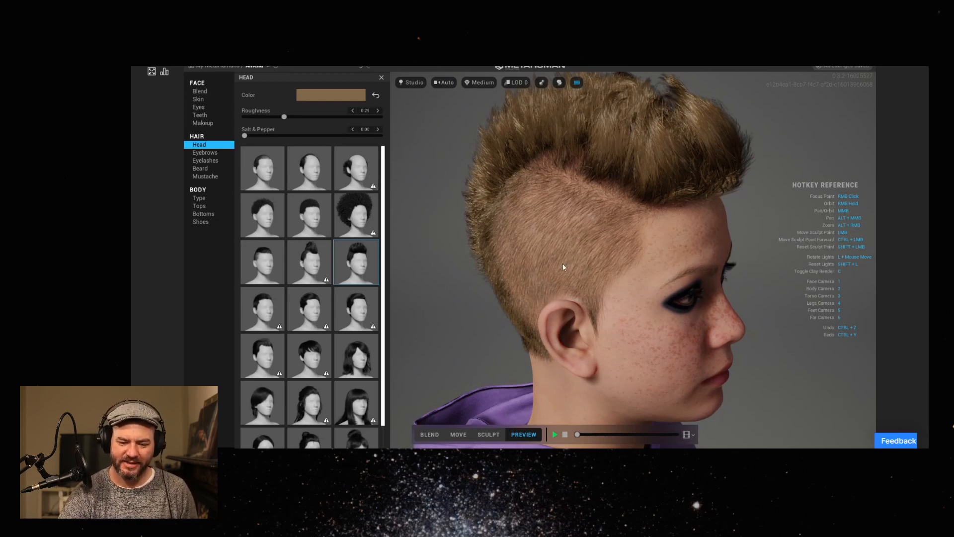
pyautogui.moveTo(542, 241); pyautogui.dragTo(498, 273, button='right')
pyautogui.scroll(6, 538, 241)
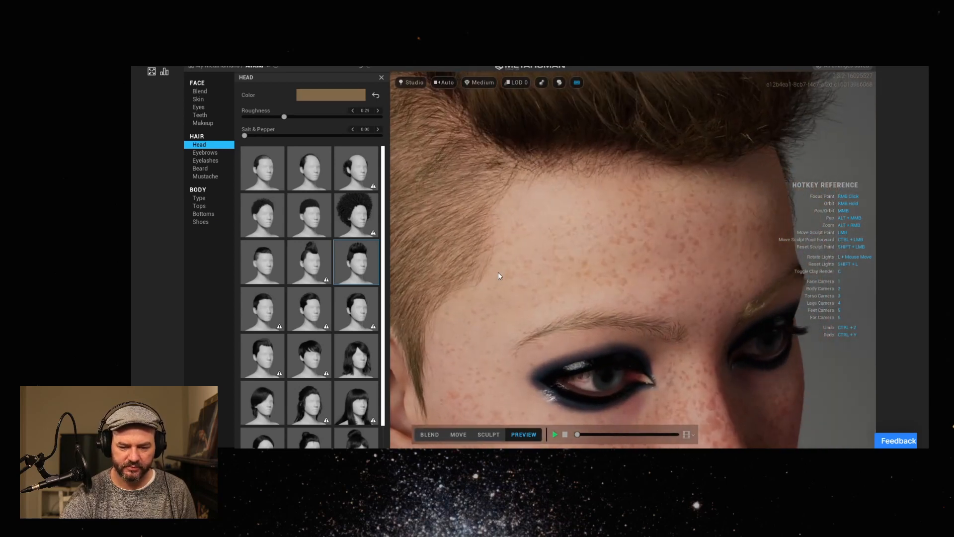
pyautogui.moveTo(625, 227); pyautogui.dragTo(503, 222, button='right')
pyautogui.moveTo(643, 209); pyautogui.dragTo(590, 270, button='right')
pyautogui.scroll(-5, 607, 194)
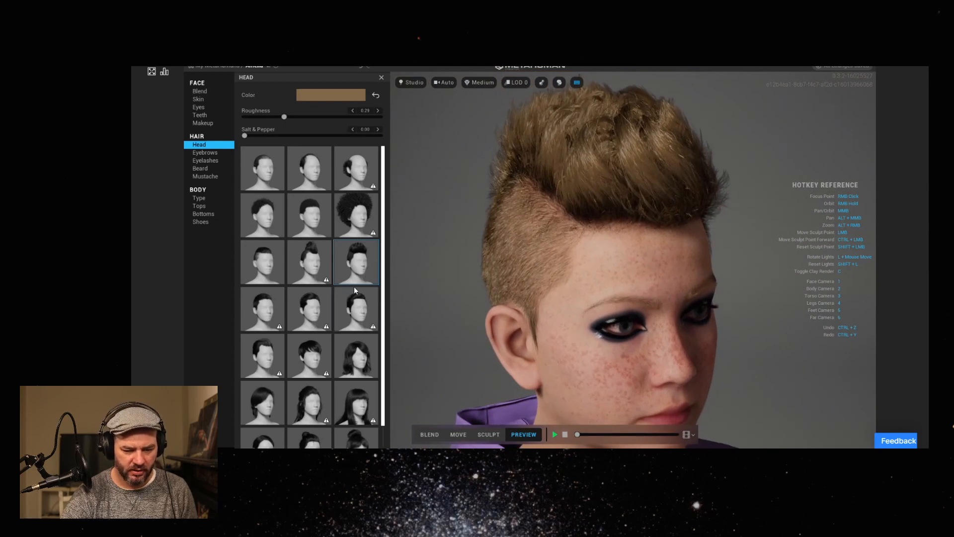
# Set the hair's salt and pepper to about 0.22 and its roughness to about 0.19, checking the sheen from the side.
pyautogui.scroll(-1, 362, 335)
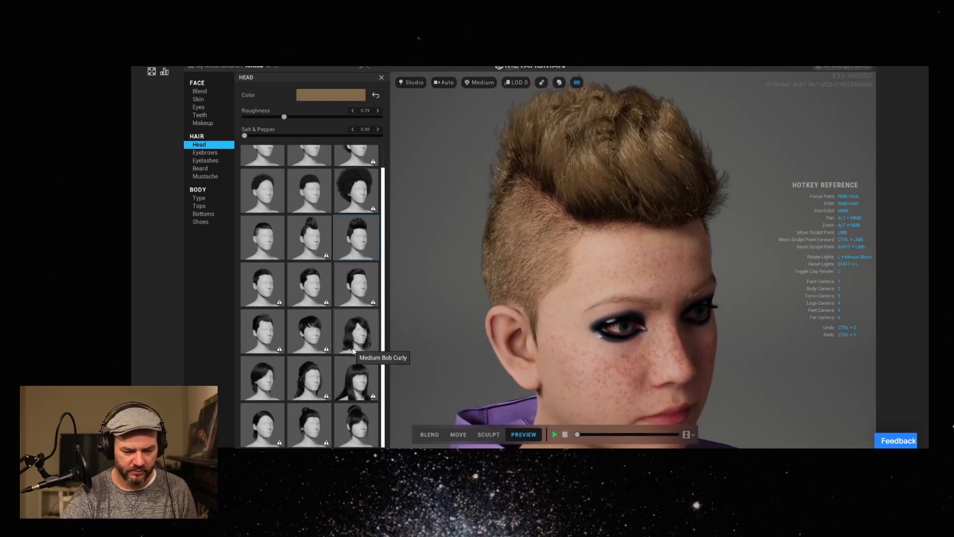
pyautogui.moveTo(248, 136); pyautogui.dragTo(275, 136)
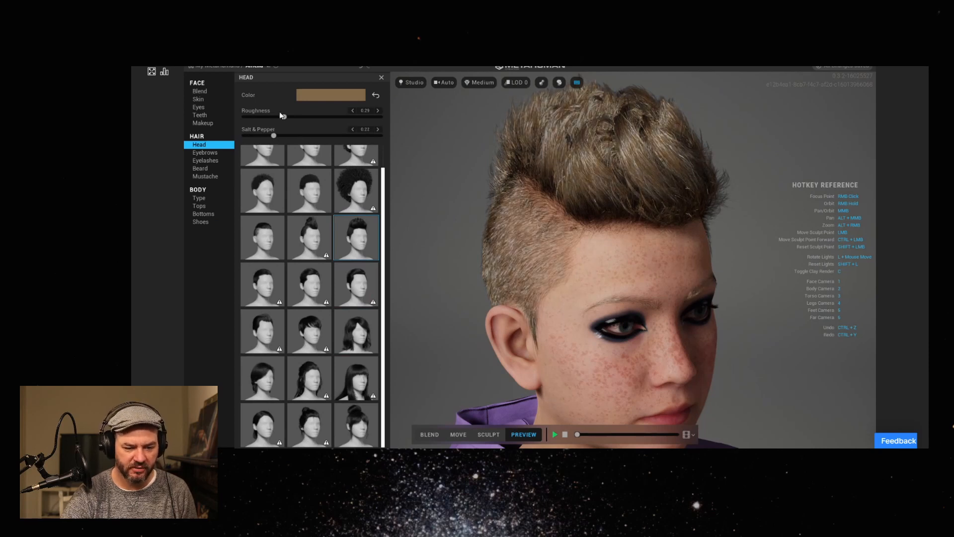
pyautogui.moveTo(284, 117); pyautogui.dragTo(218, 118)
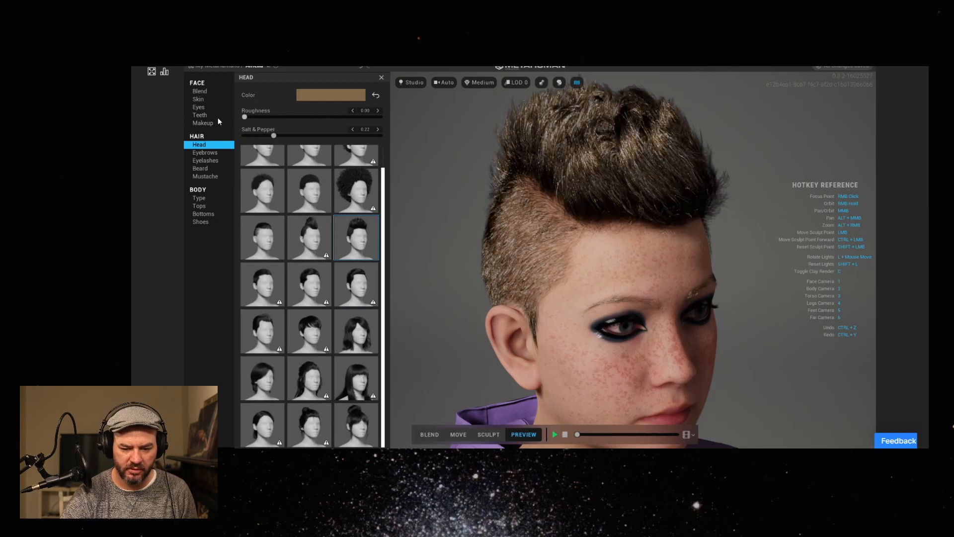
pyautogui.moveTo(613, 244); pyautogui.dragTo(646, 227, button='right')
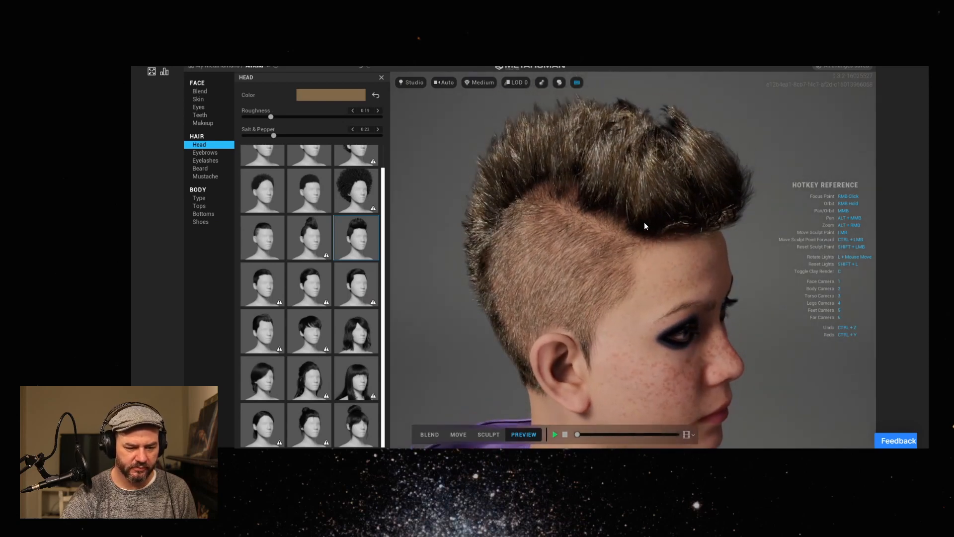
# Recolour the hair a darker reddish brown with melanin about 0.29 and redness about 0.65, and check it from several angles.
pyautogui.click(337, 97)
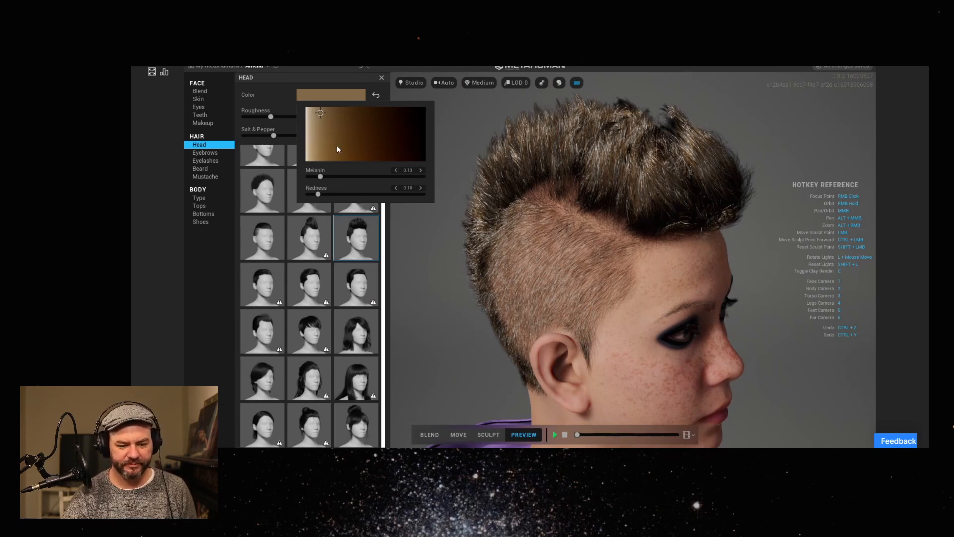
pyautogui.moveTo(323, 115); pyautogui.dragTo(332, 135)
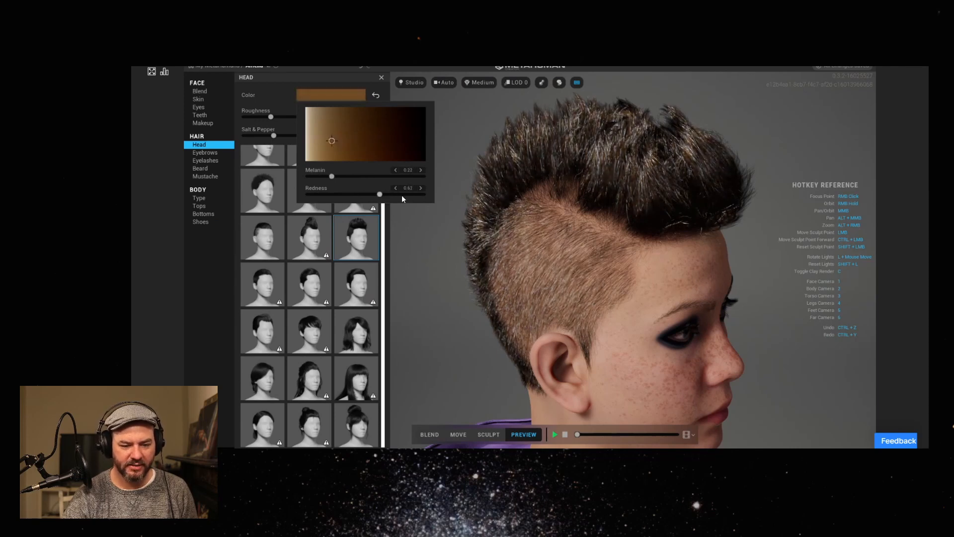
pyautogui.moveTo(310, 199)
pyautogui.mouseDown()
pyautogui.moveTo(404, 198)
pyautogui.moveTo(273, 172)
pyautogui.moveTo(368, 177)
pyautogui.moveTo(371, 112)
pyautogui.moveTo(371, 137)
pyautogui.moveTo(341, 143)
pyautogui.moveTo(371, 150)
pyautogui.moveTo(388, 119)
pyautogui.moveTo(330, 124)
pyautogui.moveTo(343, 144)
pyautogui.mouseUp()
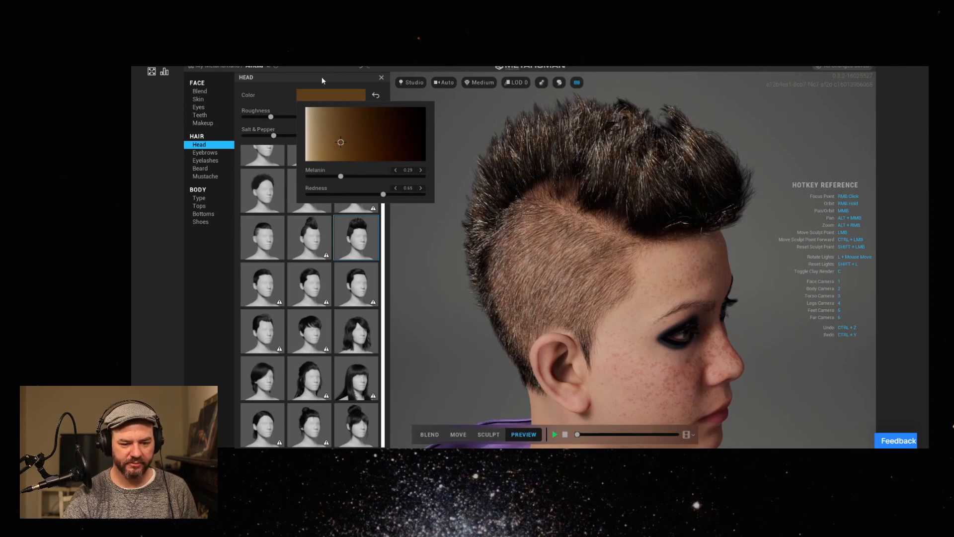
pyautogui.click(731, 270)
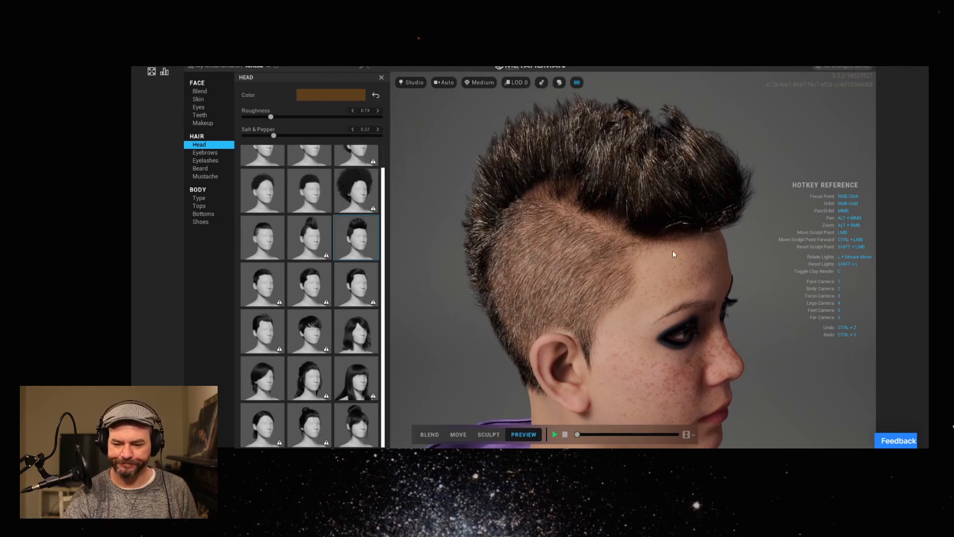
pyautogui.moveTo(681, 245); pyautogui.dragTo(535, 275, button='right')
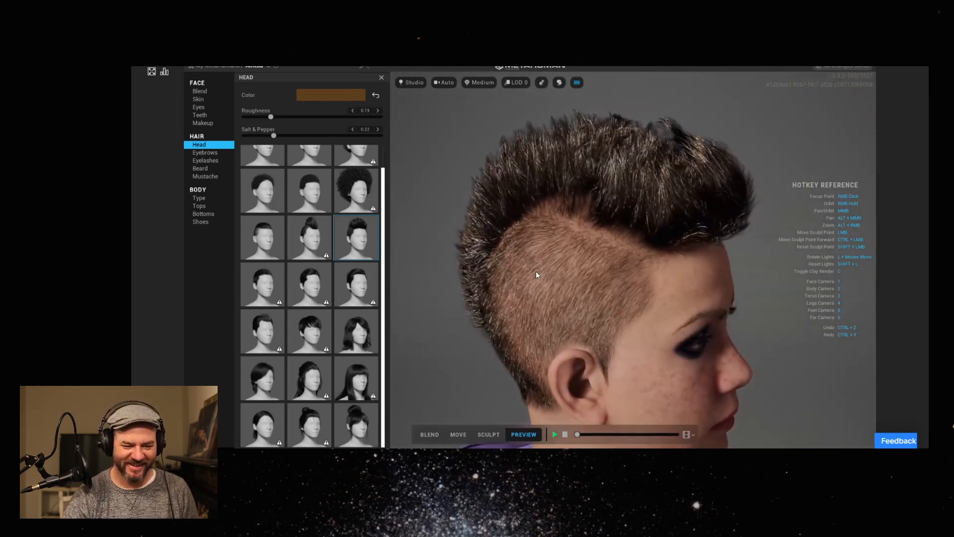
pyautogui.moveTo(671, 216); pyautogui.dragTo(490, 276, button='right')
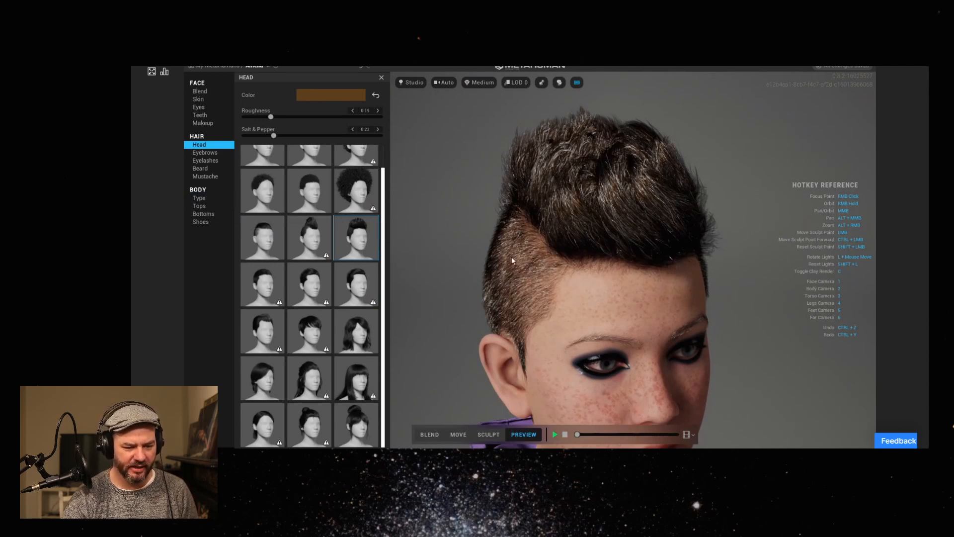
# Switch to Sculpt mode, check the sculpt plane options, and turn symmetry off and back on as Left to Right.
pyautogui.click(488, 435)
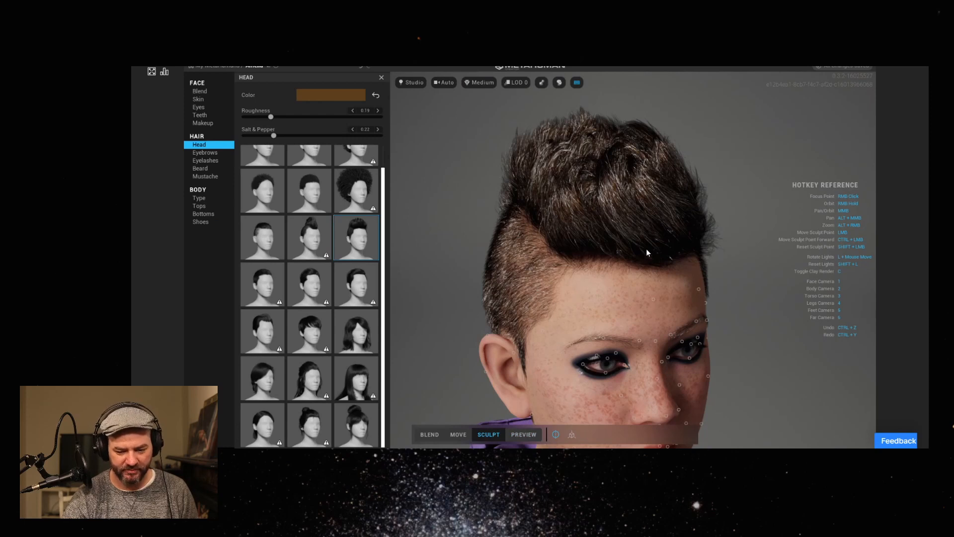
pyautogui.moveTo(578, 285); pyautogui.dragTo(437, 271, button='right')
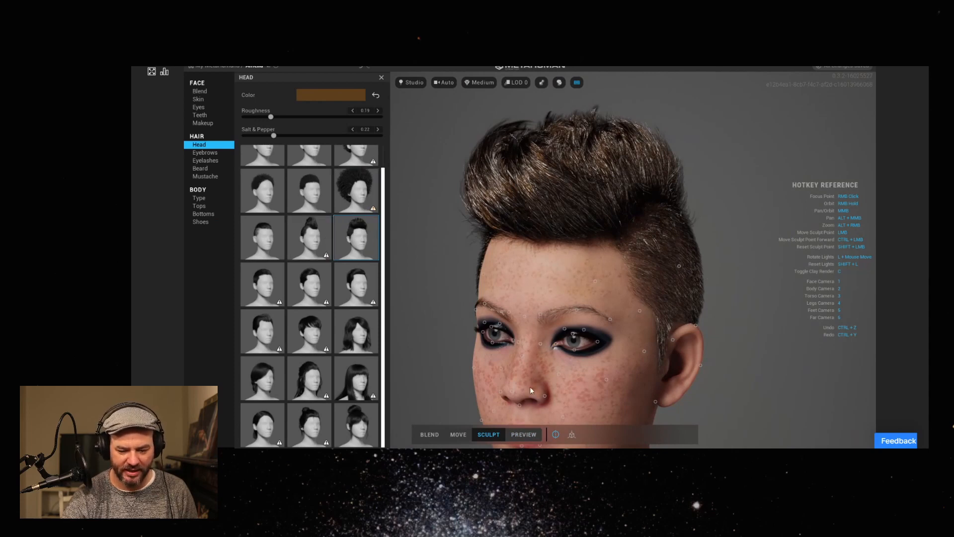
pyautogui.click(571, 434)
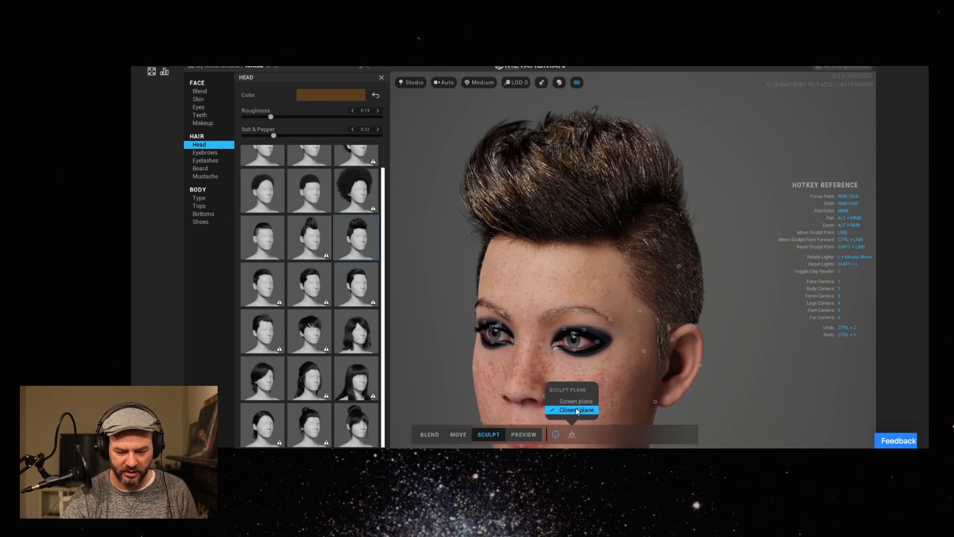
pyautogui.click(556, 435)
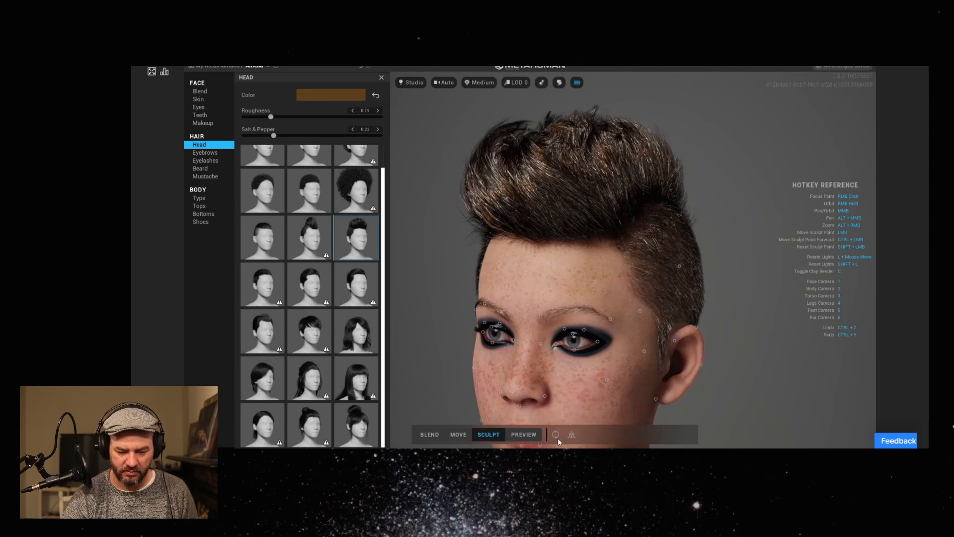
pyautogui.click(555, 434)
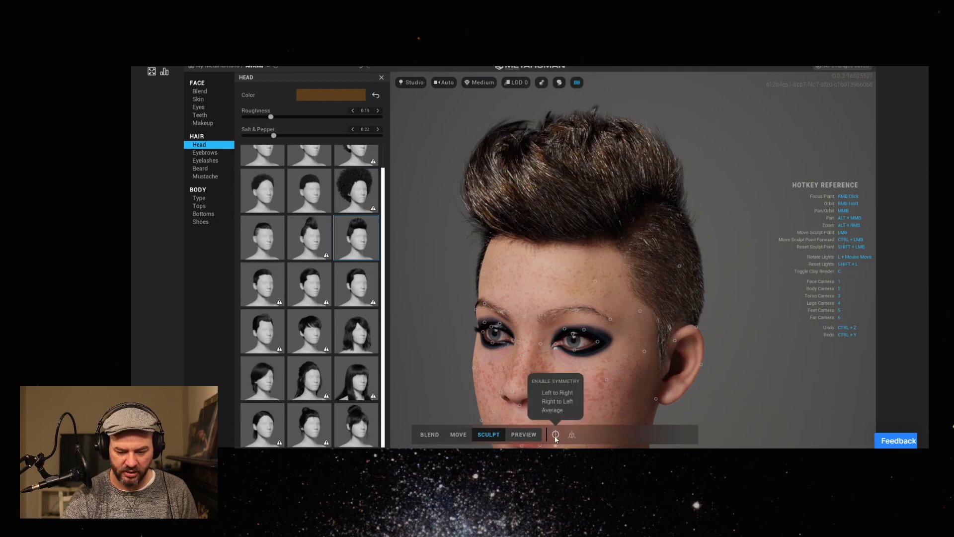
pyautogui.click(566, 394)
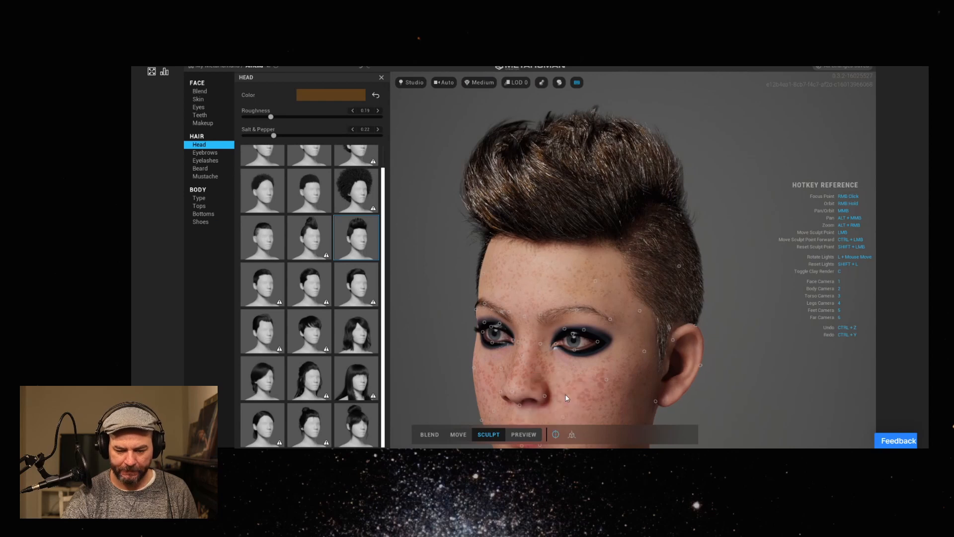
pyautogui.moveTo(611, 348); pyautogui.dragTo(640, 329, button='right')
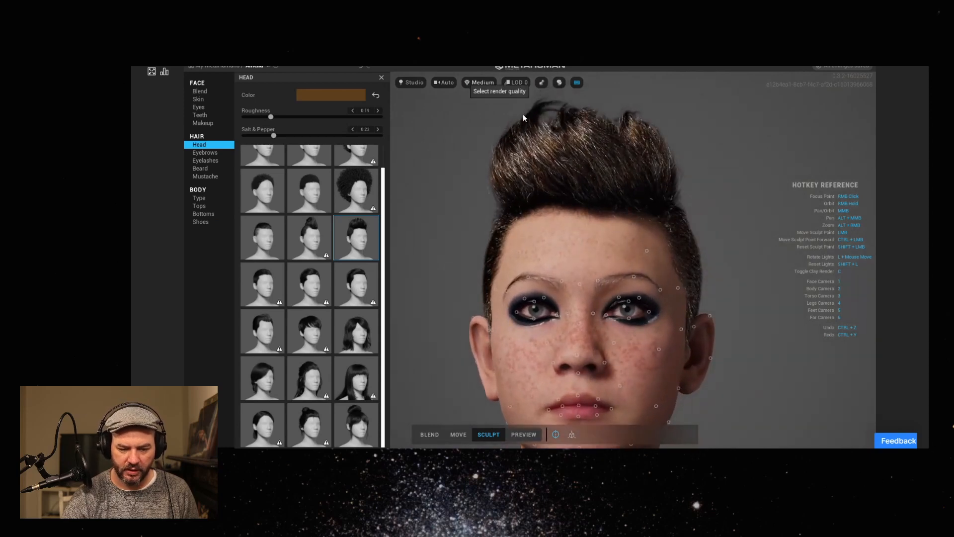
# Switch to Move mode and try to shift the ear by its control curve from the front.
pyautogui.click(466, 435)
pyautogui.moveTo(465, 341); pyautogui.dragTo(490, 323)
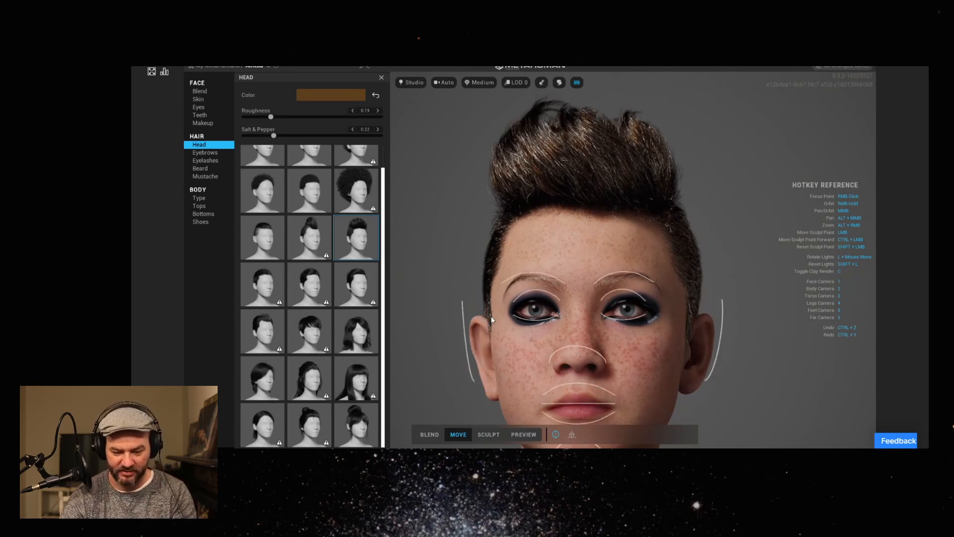
pyautogui.moveTo(496, 331)
pyautogui.mouseDown(button='right')
pyautogui.moveTo(664, 344)
pyautogui.moveTo(580, 335)
pyautogui.moveTo(544, 345)
pyautogui.moveTo(511, 317)
pyautogui.moveTo(508, 299)
pyautogui.moveTo(530, 306)
pyautogui.mouseUp(button='right')
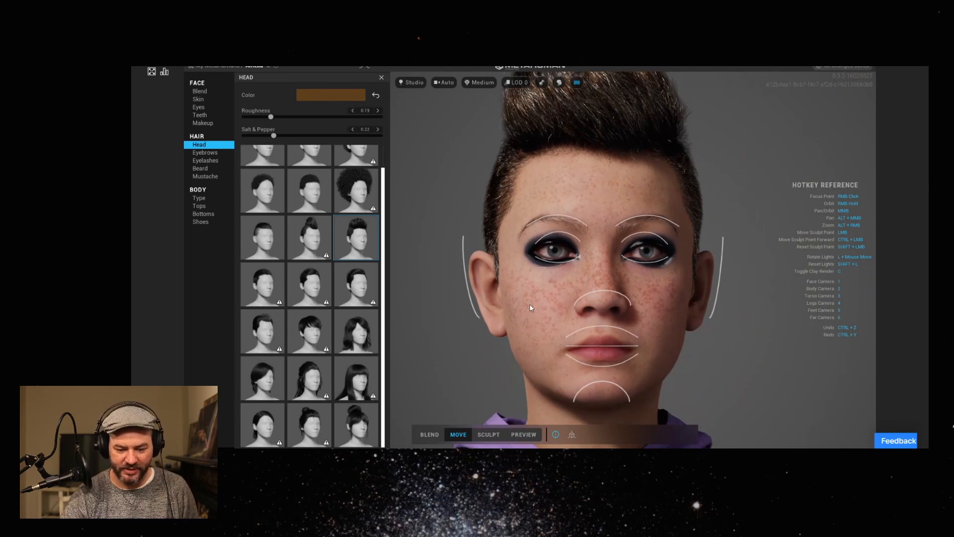
# Return to Sculpt mode and try to reshape the ear around its lobe from a three-quarter view.
pyautogui.click(487, 435)
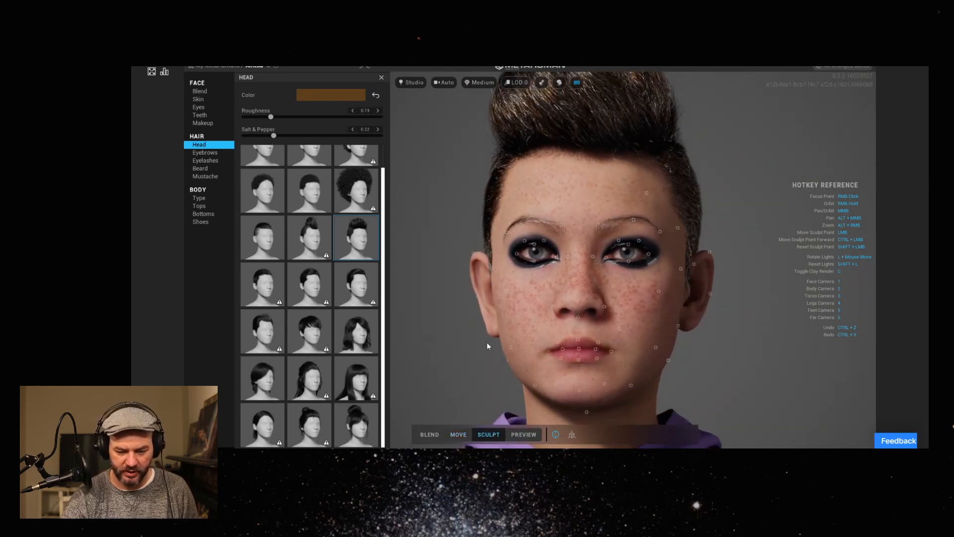
pyautogui.moveTo(487, 347); pyautogui.dragTo(551, 348, button='right')
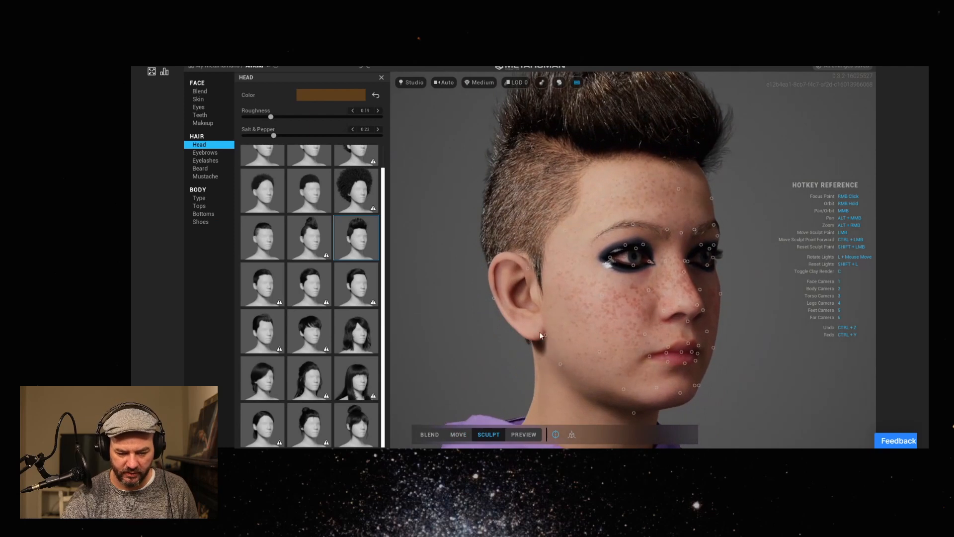
pyautogui.moveTo(547, 336)
pyautogui.mouseDown()
pyautogui.moveTo(527, 340)
pyautogui.moveTo(560, 350)
pyautogui.moveTo(529, 319)
pyautogui.moveTo(556, 338)
pyautogui.moveTo(535, 325)
pyautogui.moveTo(497, 330)
pyautogui.mouseUp()
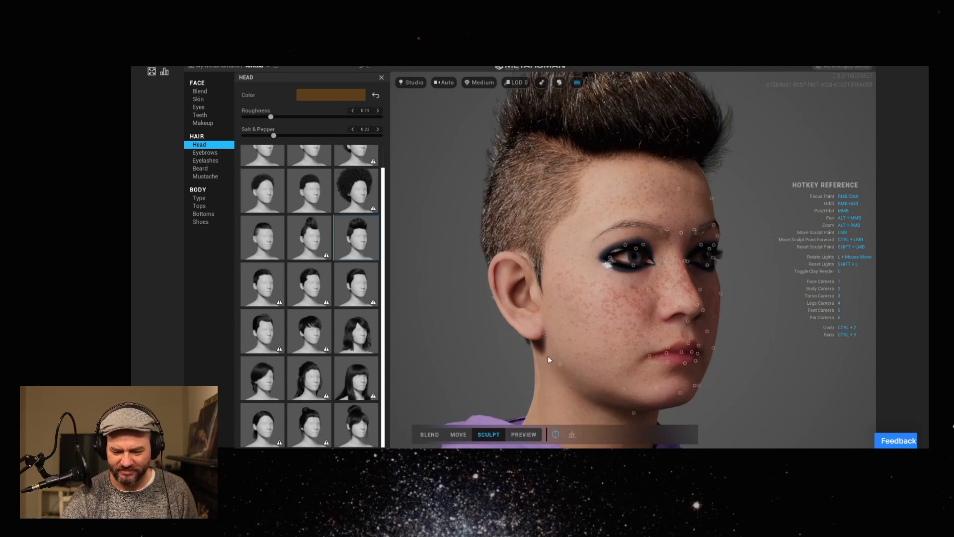
pyautogui.moveTo(544, 335)
pyautogui.mouseDown()
pyautogui.moveTo(540, 352)
pyautogui.moveTo(526, 344)
pyautogui.moveTo(543, 350)
pyautogui.moveTo(546, 330)
pyautogui.moveTo(492, 327)
pyautogui.moveTo(589, 330)
pyautogui.moveTo(502, 336)
pyautogui.mouseUp()
# Switch to Preview mode and inspect the whole face from the front, rotating the lights around it.
pyautogui.click(524, 434)
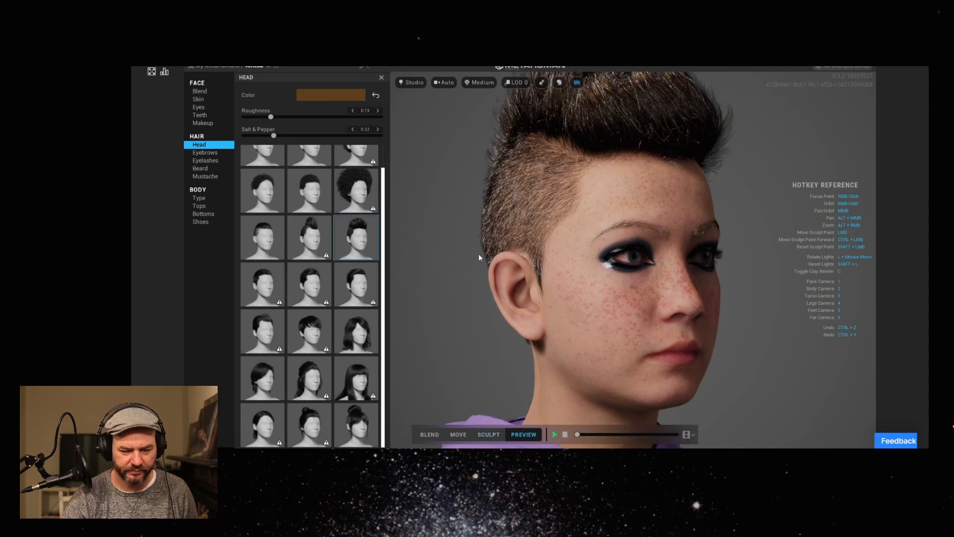
pyautogui.moveTo(597, 305); pyautogui.dragTo(468, 311, button='right')
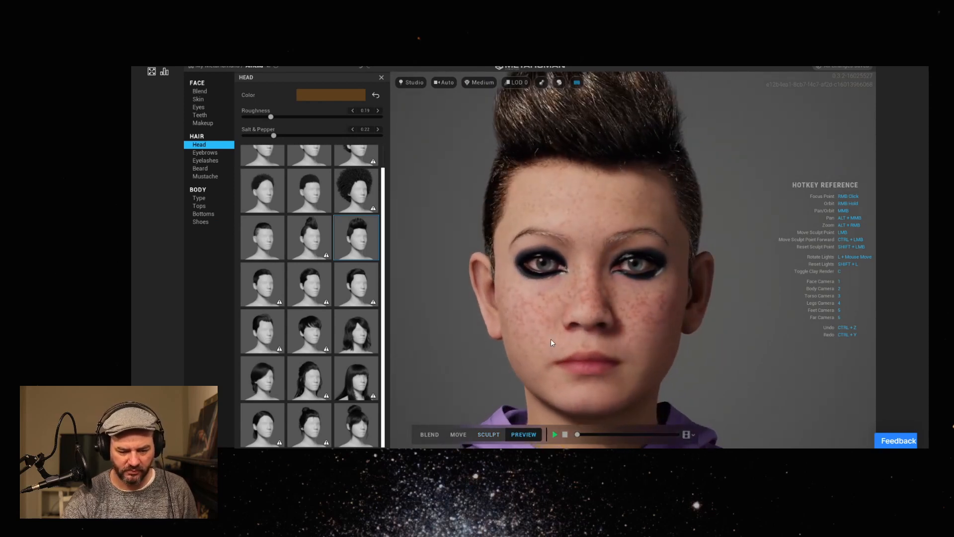
pyautogui.moveTo(550, 338); pyautogui.dragTo(556, 303, button='middle')
pyautogui.moveTo(591, 312)
pyautogui.mouseDown(button='right')
pyautogui.moveTo(566, 312)
pyautogui.moveTo(597, 310)
pyautogui.mouseUp(button='right')
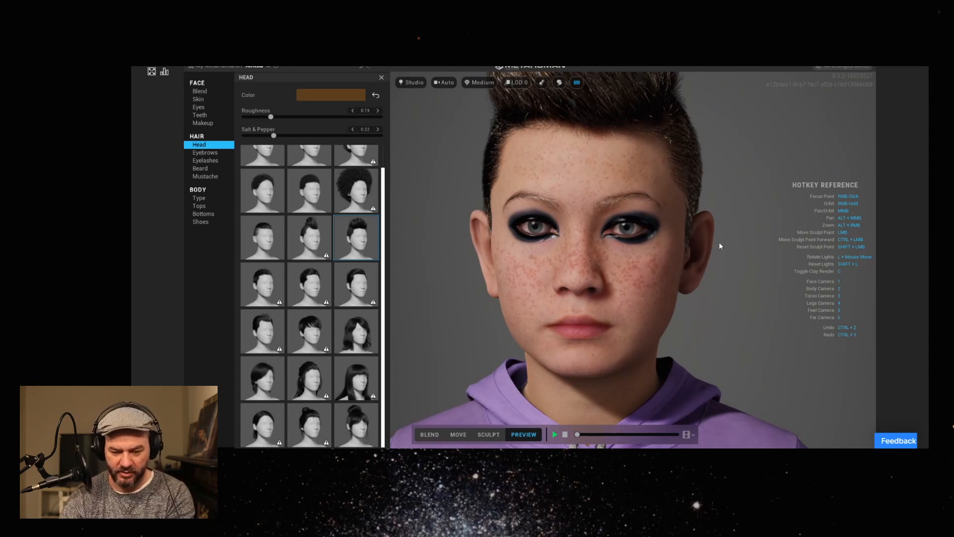
pyautogui.press('l')
pyautogui.press('l')
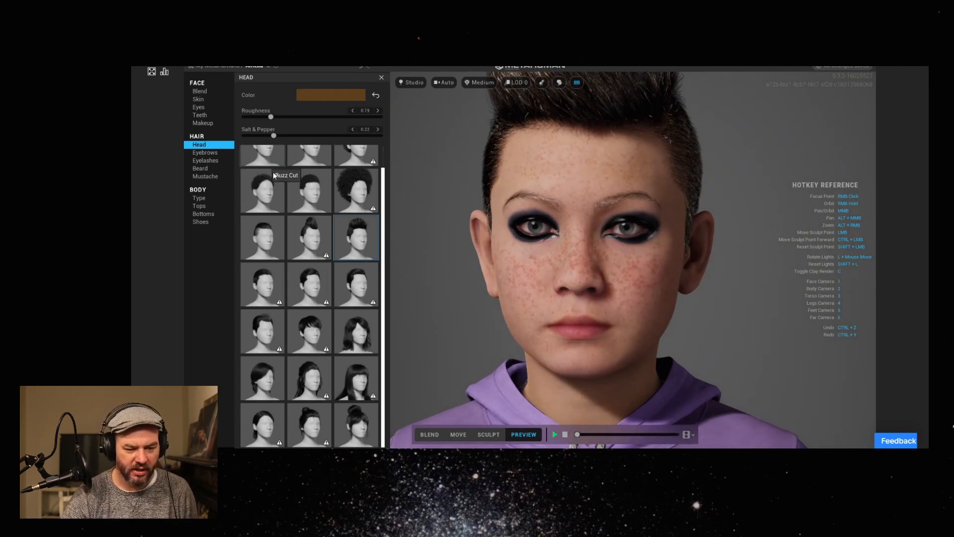
# Browse the head hairstyles and apply the short cut with a fringe, second in the fifth row.
pyautogui.scroll(1, 332, 222)
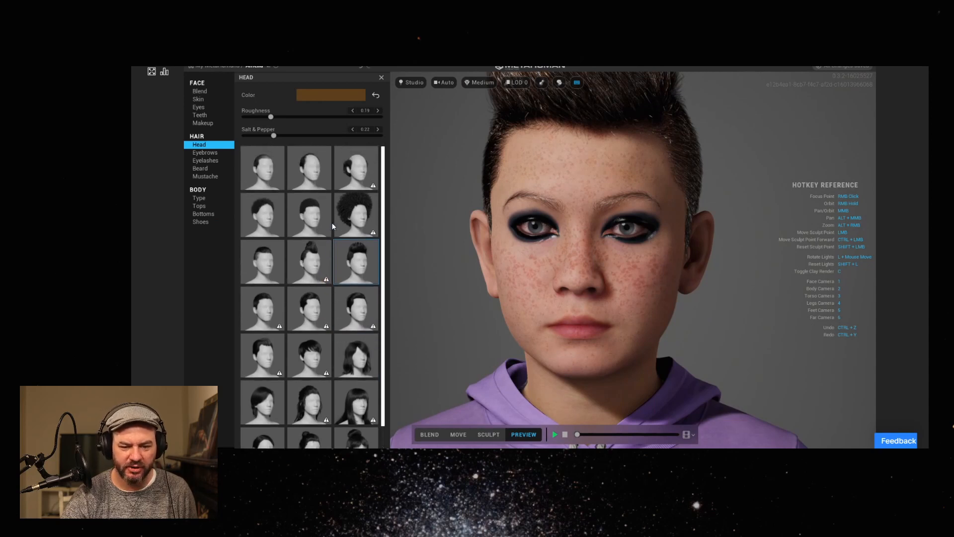
pyautogui.moveTo(701, 218); pyautogui.dragTo(692, 236, button='middle')
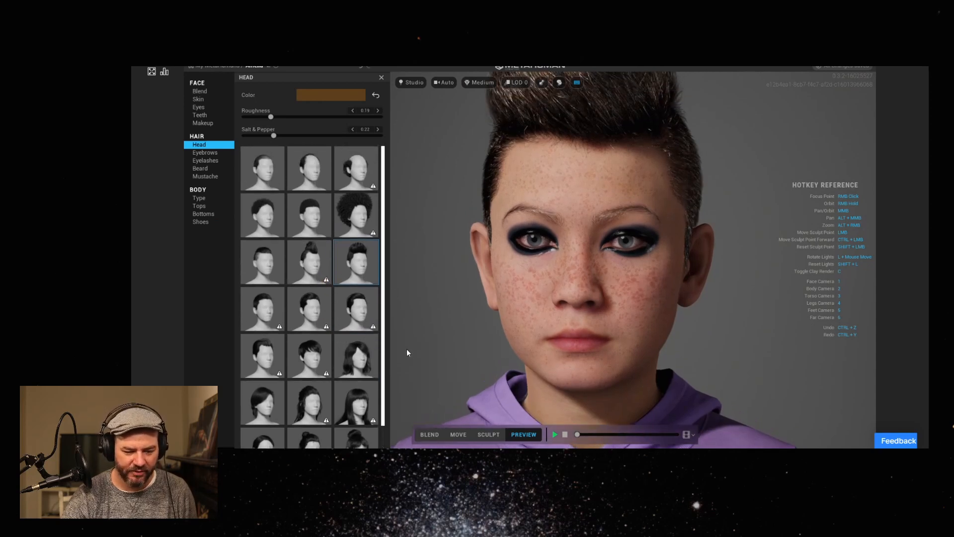
pyautogui.scroll(-1, 383, 332)
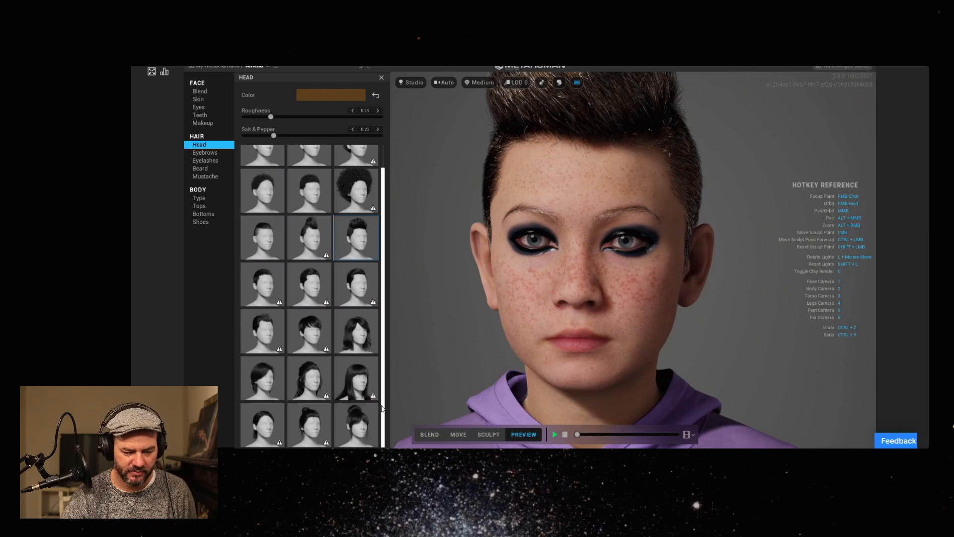
pyautogui.scroll(1, 377, 248)
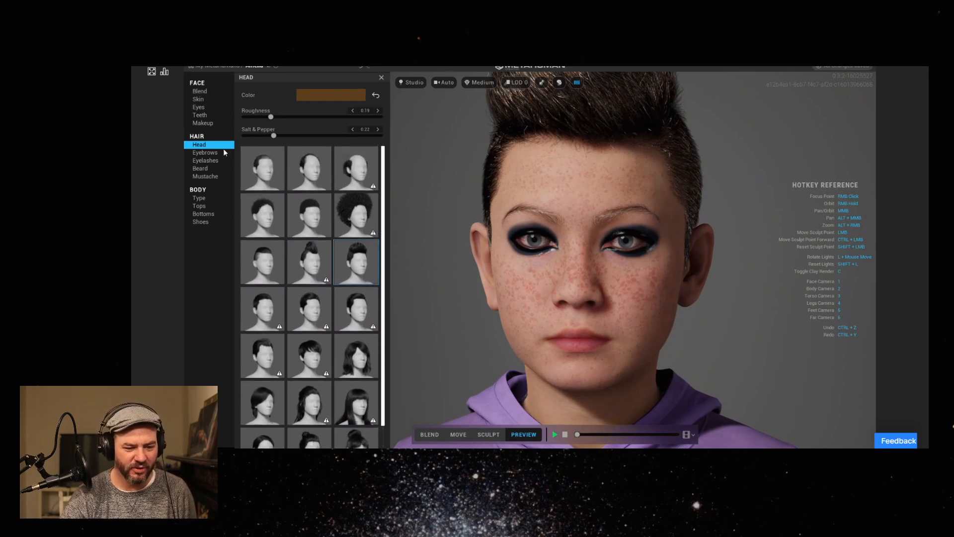
pyautogui.moveTo(691, 211); pyautogui.dragTo(633, 272, button='right')
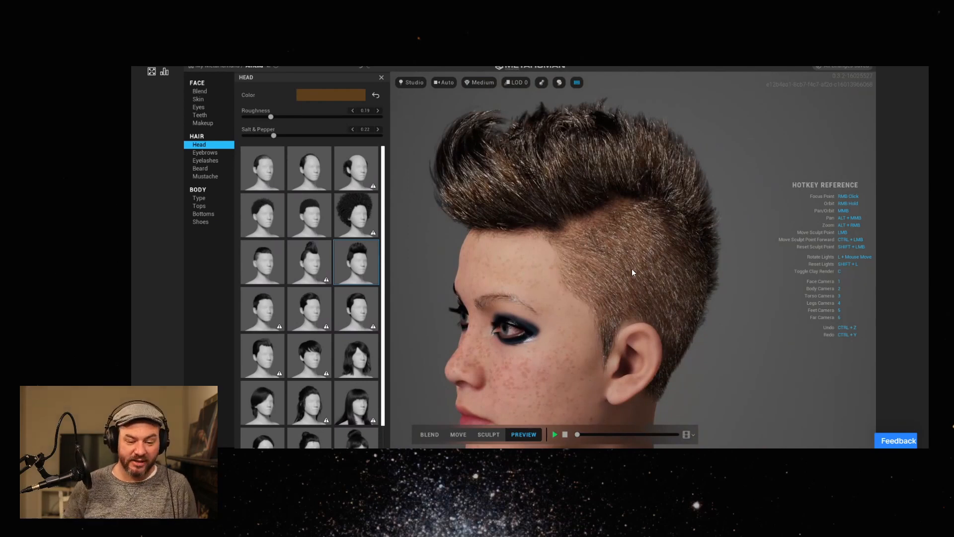
pyautogui.click(321, 351)
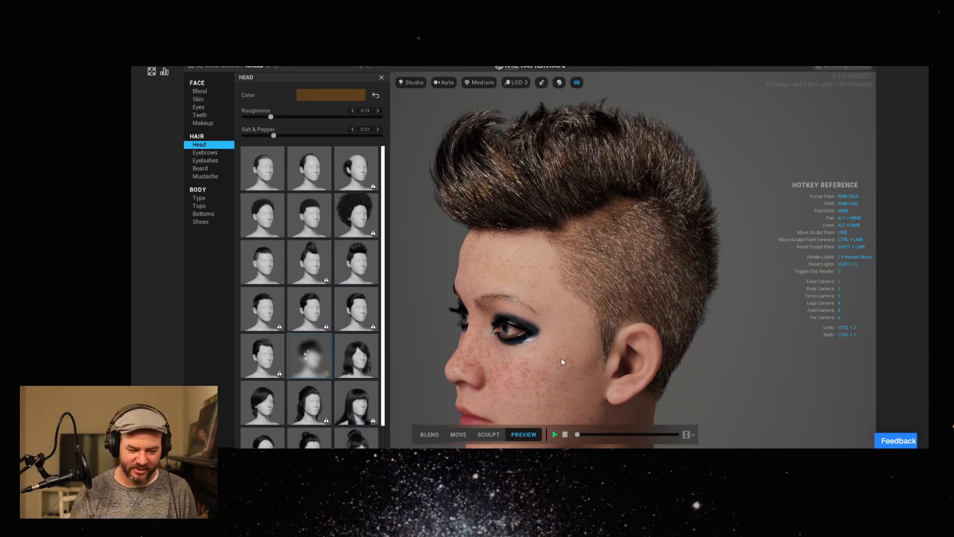
pyautogui.moveTo(571, 287); pyautogui.dragTo(556, 241, button='right')
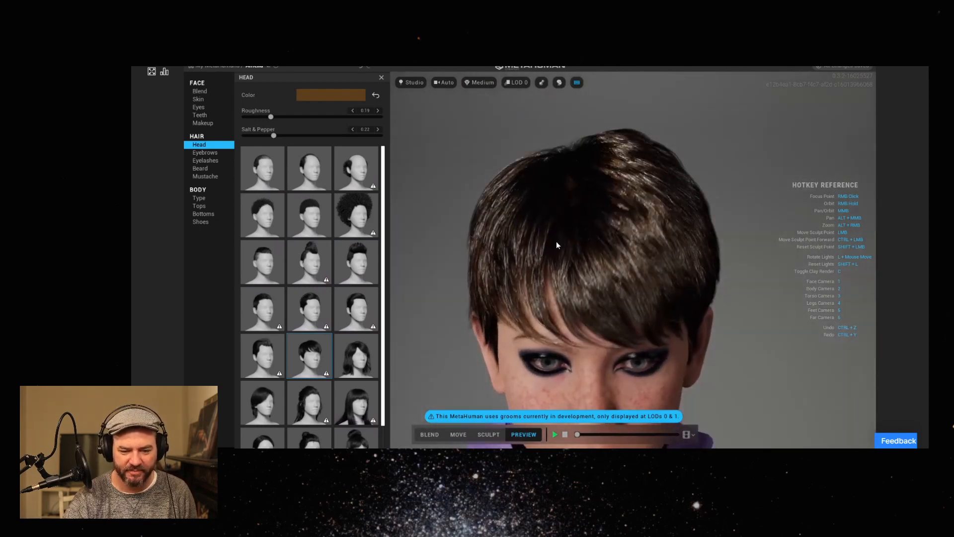
# Set the hair's roughness to about 0.32 and recolour it a lighter sandy blonde, checking it from several angles.
pyautogui.click(288, 118)
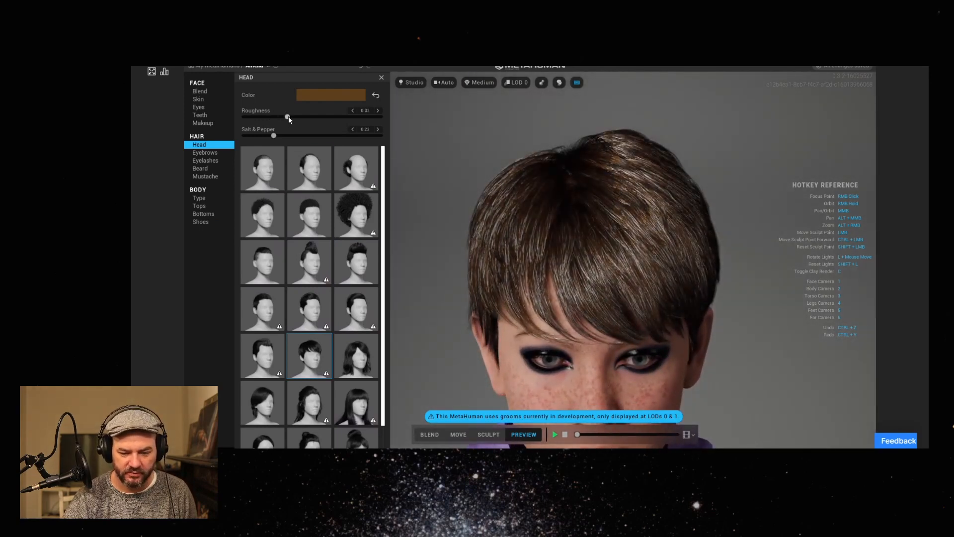
pyautogui.click(331, 96)
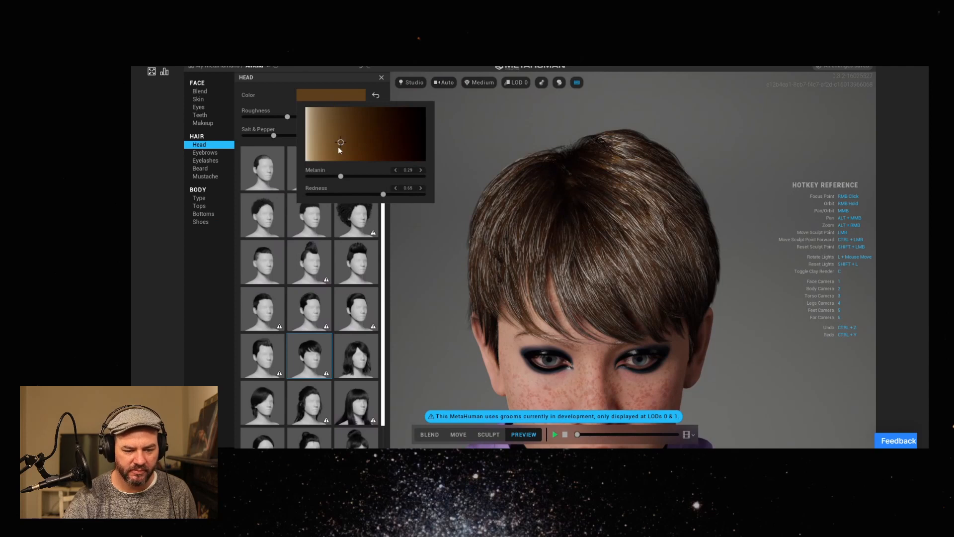
pyautogui.moveTo(342, 141)
pyautogui.mouseDown()
pyautogui.moveTo(357, 120)
pyautogui.moveTo(321, 119)
pyautogui.mouseUp()
pyautogui.moveTo(670, 316); pyautogui.dragTo(612, 346, button='right')
pyautogui.moveTo(612, 346); pyautogui.dragTo(622, 313, button='middle')
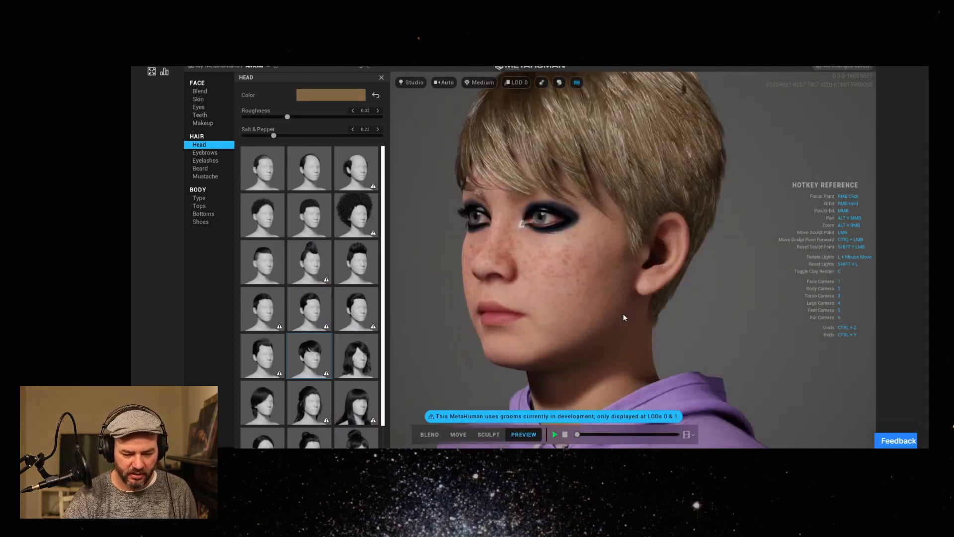
pyautogui.moveTo(541, 306); pyautogui.dragTo(622, 306, button='middle')
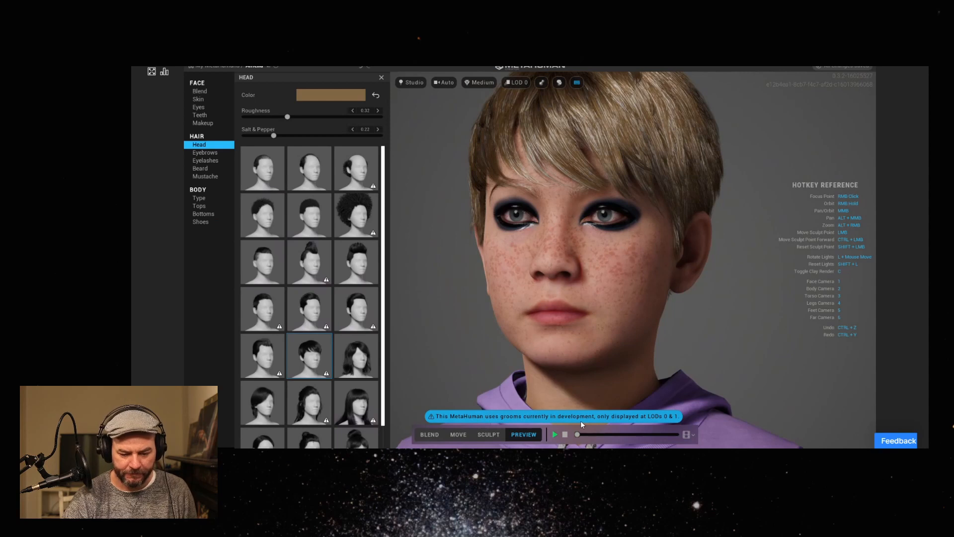
pyautogui.moveTo(514, 297); pyautogui.dragTo(579, 317, button='middle')
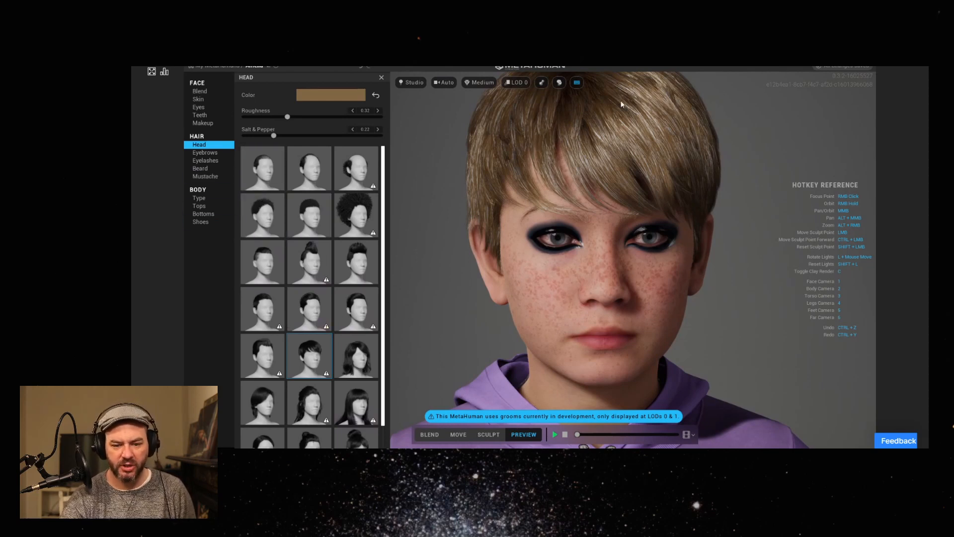
# Compare the head with hair hidden and shown and with the clay material on and off, including both together.
pyautogui.click(559, 84)
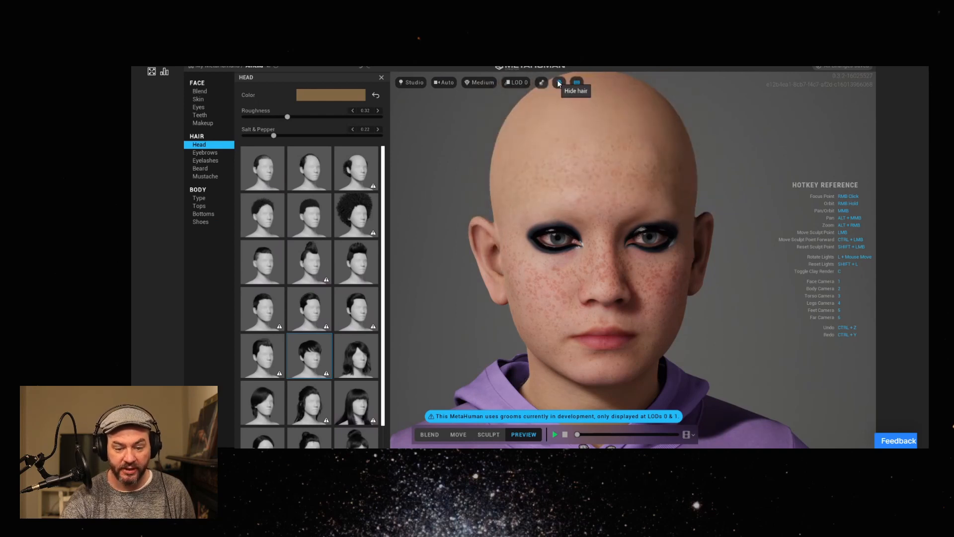
pyautogui.click(562, 85)
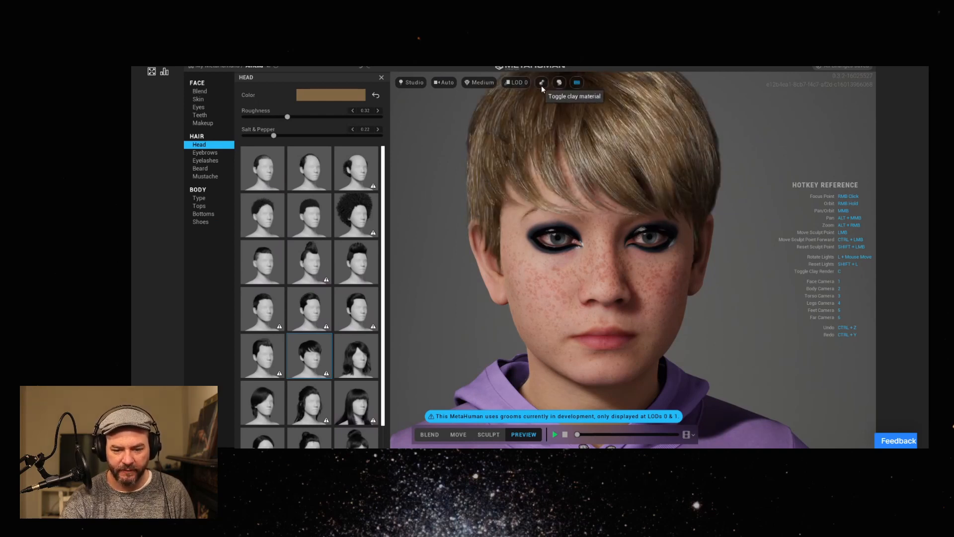
pyautogui.click(541, 85)
pyautogui.click(541, 85)
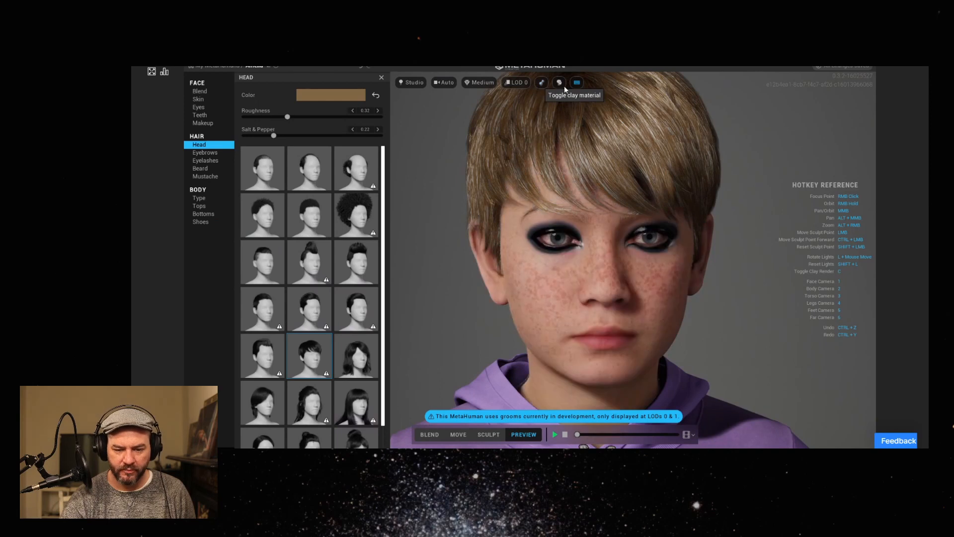
pyautogui.click(559, 85)
pyautogui.click(541, 83)
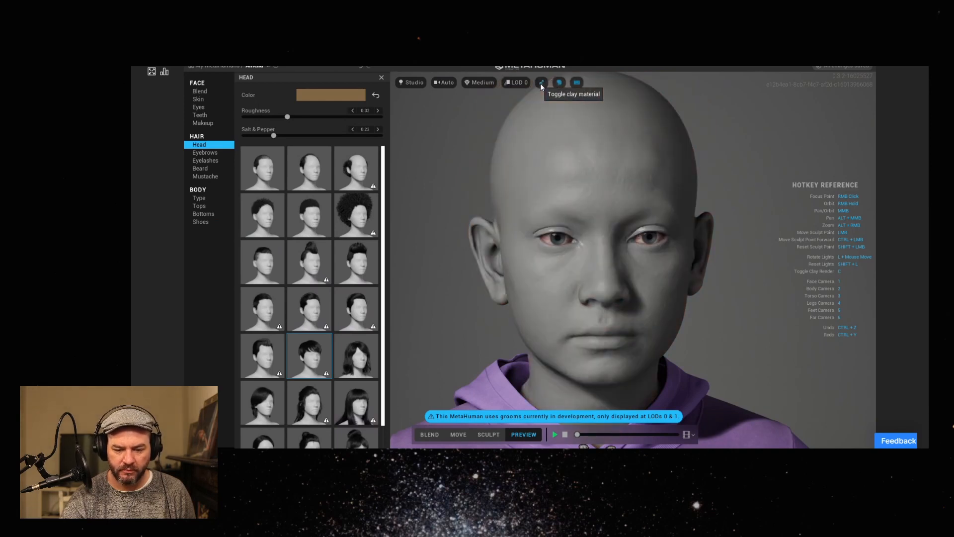
pyautogui.click(541, 83)
pyautogui.click(559, 83)
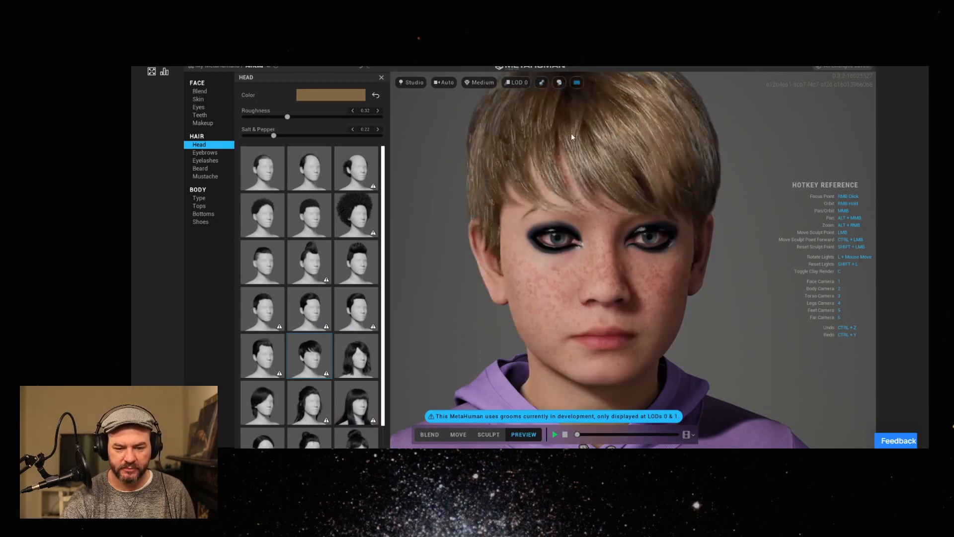
# Hide the hotkey reference and preview the head under the Indoor environment, returning the lighting environment to Studio.
pyautogui.click(577, 83)
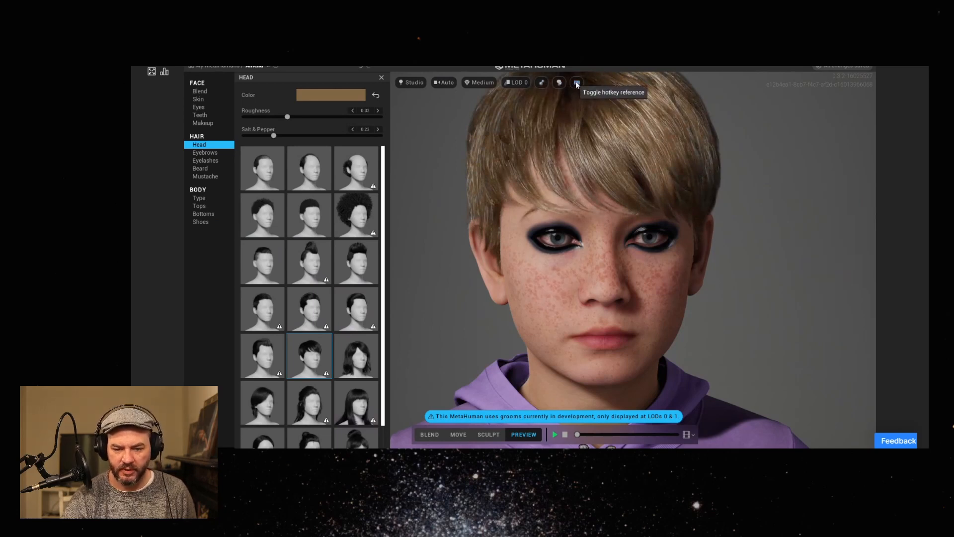
pyautogui.moveTo(669, 228); pyautogui.dragTo(539, 229)
pyautogui.click(413, 83)
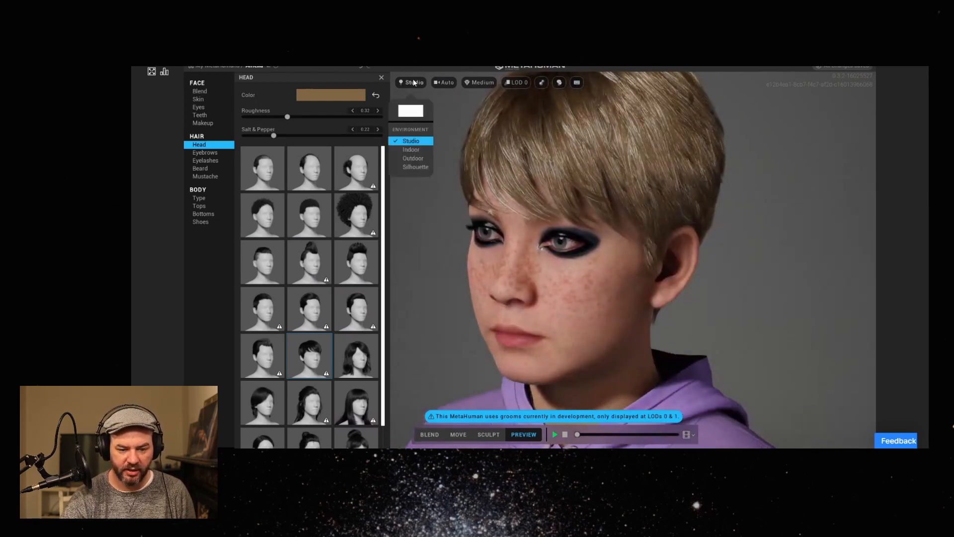
pyautogui.click(411, 150)
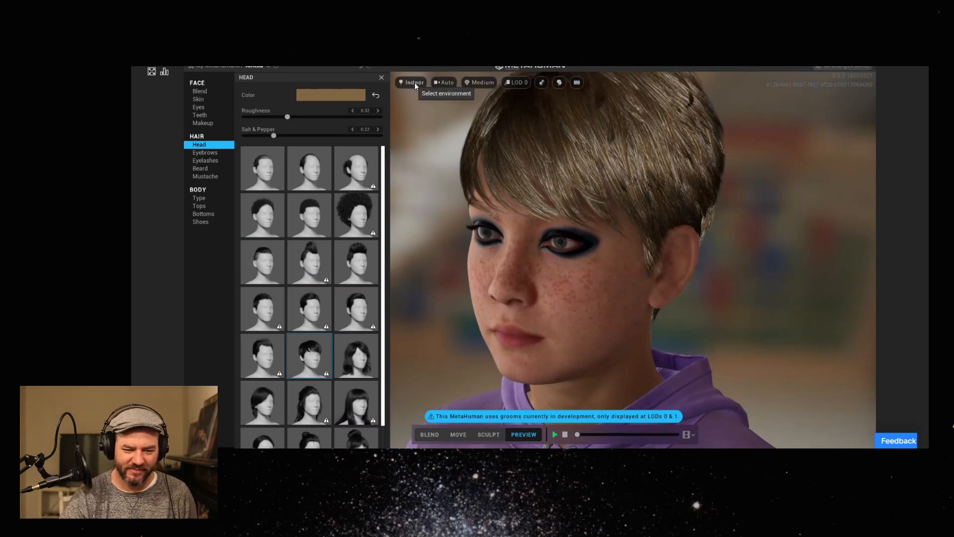
pyautogui.click(413, 82)
pyautogui.click(411, 142)
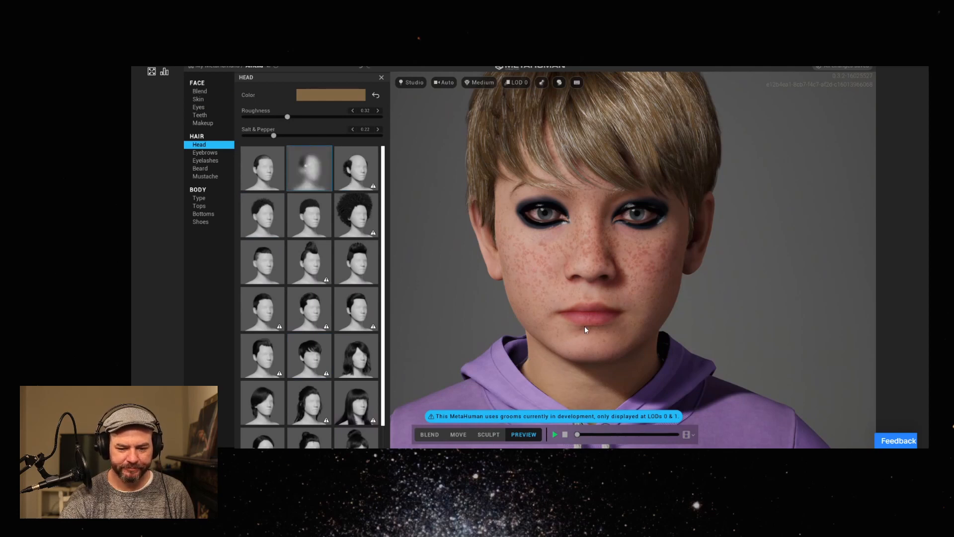
# Try the balding style, the Buzz Cut and the tall mohawk in the middle of the third row on the head.
pyautogui.moveTo(607, 287); pyautogui.dragTo(607, 321, button='middle')
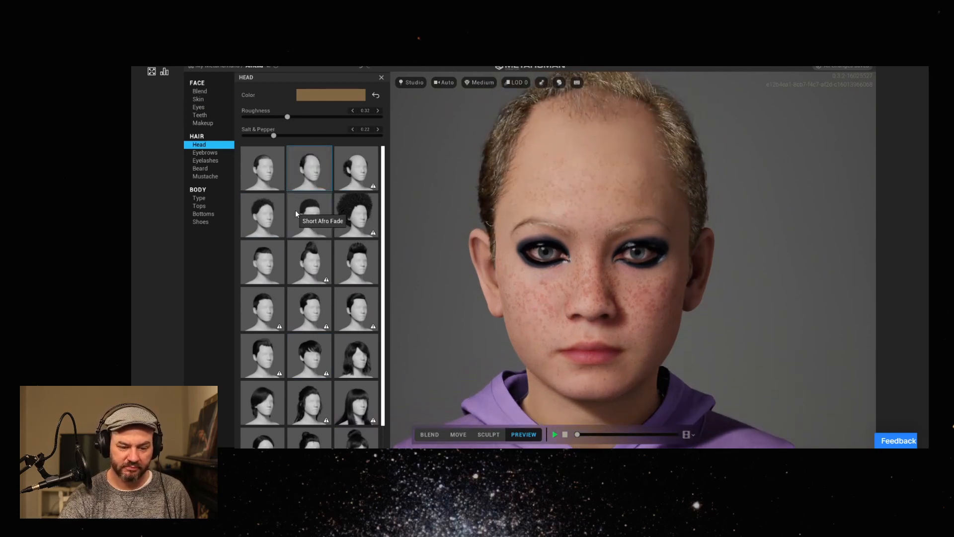
pyautogui.click(261, 168)
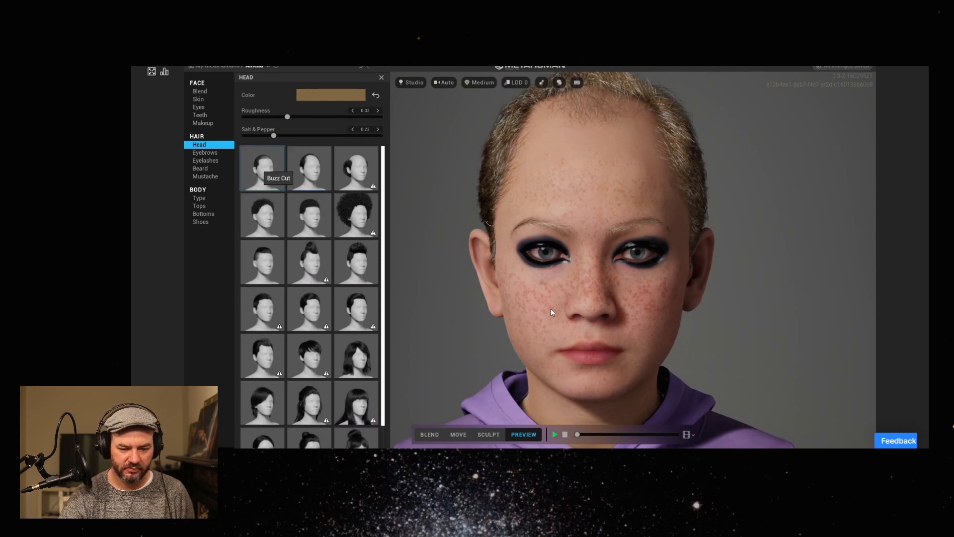
pyautogui.click(315, 268)
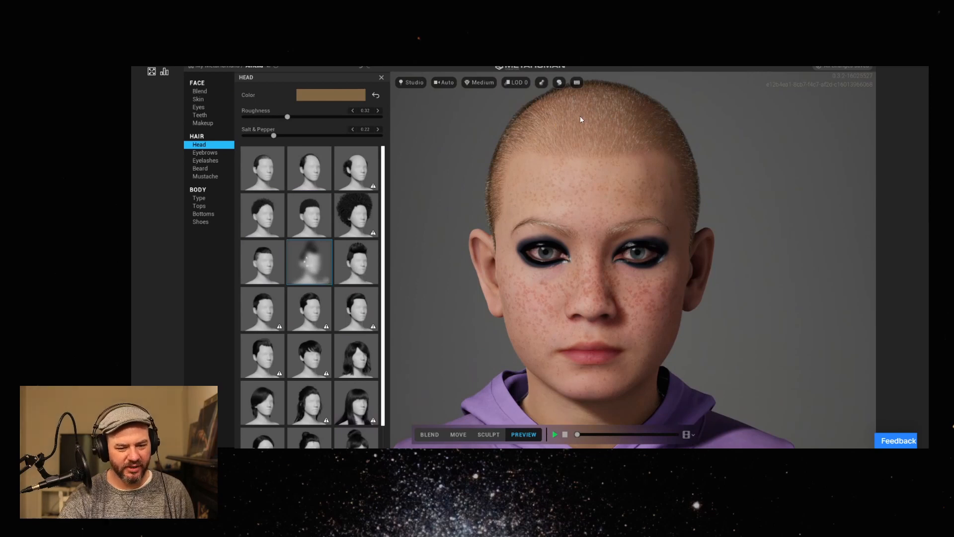
pyautogui.moveTo(509, 214); pyautogui.dragTo(711, 214)
pyautogui.moveTo(551, 202); pyautogui.dragTo(539, 246, button='middle')
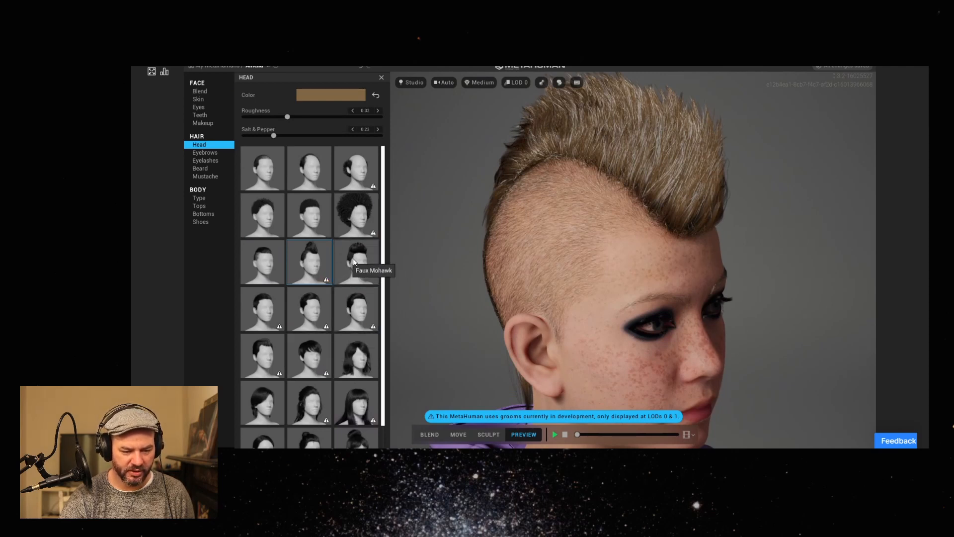
# Apply the Faux Mohawk hairstyle and inspect it from the front.
pyautogui.click(370, 284)
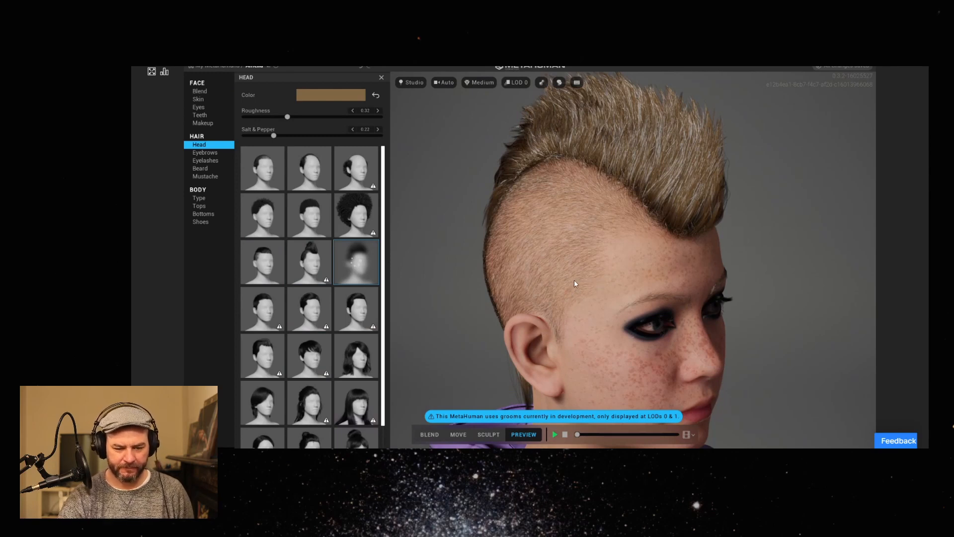
pyautogui.moveTo(603, 286); pyautogui.dragTo(448, 265)
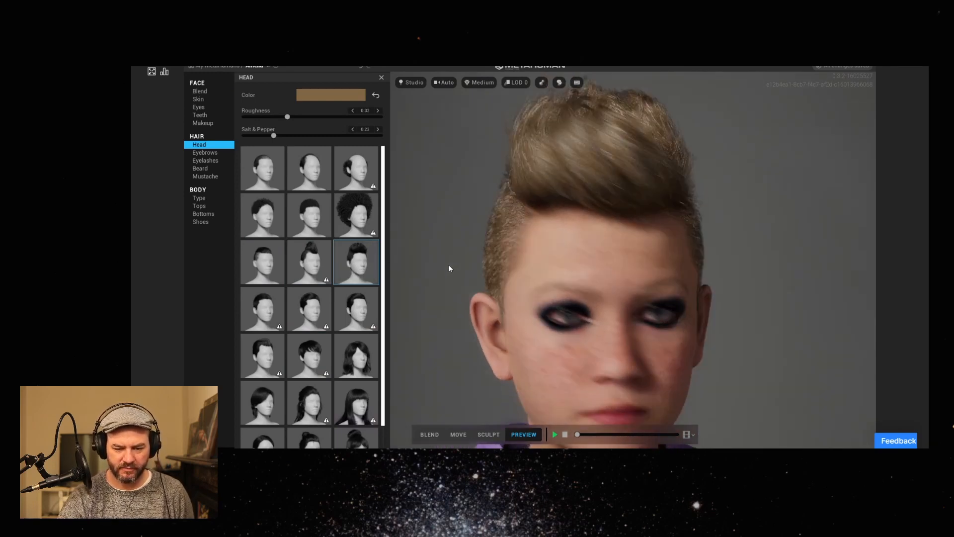
pyautogui.moveTo(550, 318); pyautogui.dragTo(588, 252)
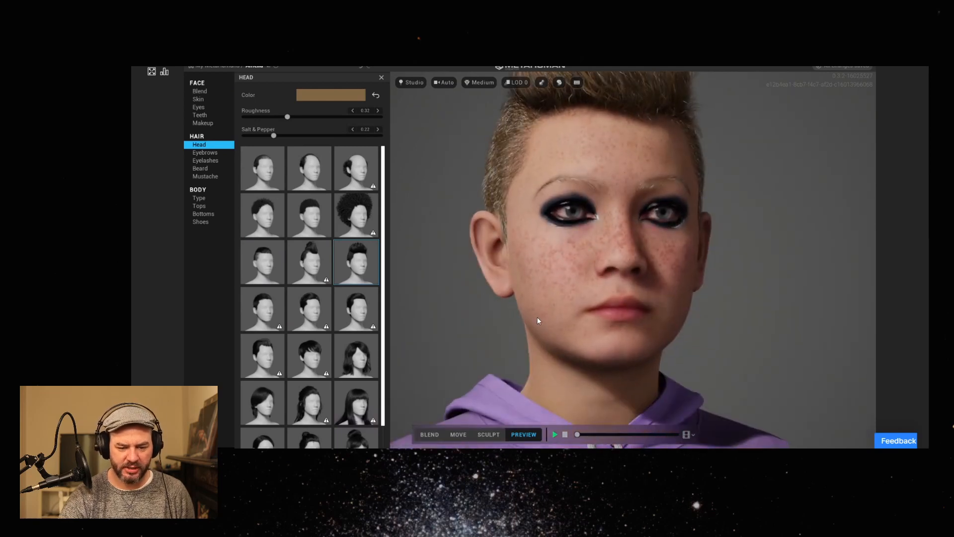
pyautogui.moveTo(513, 213); pyautogui.dragTo(551, 218)
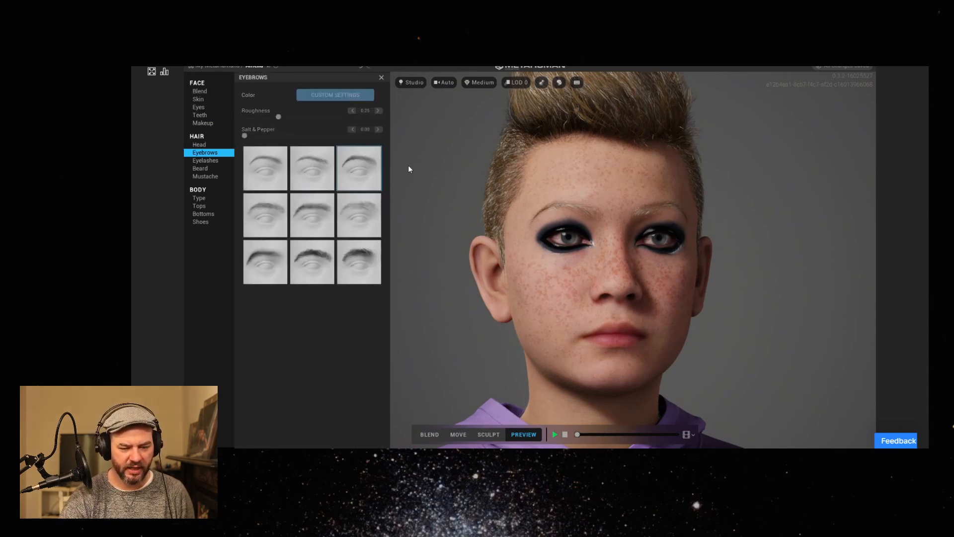
# Compare the three eyebrow styles of the first row in a close-up of the eyes.
pyautogui.moveTo(614, 287); pyautogui.dragTo(561, 308)
pyautogui.scroll(3, 535, 223)
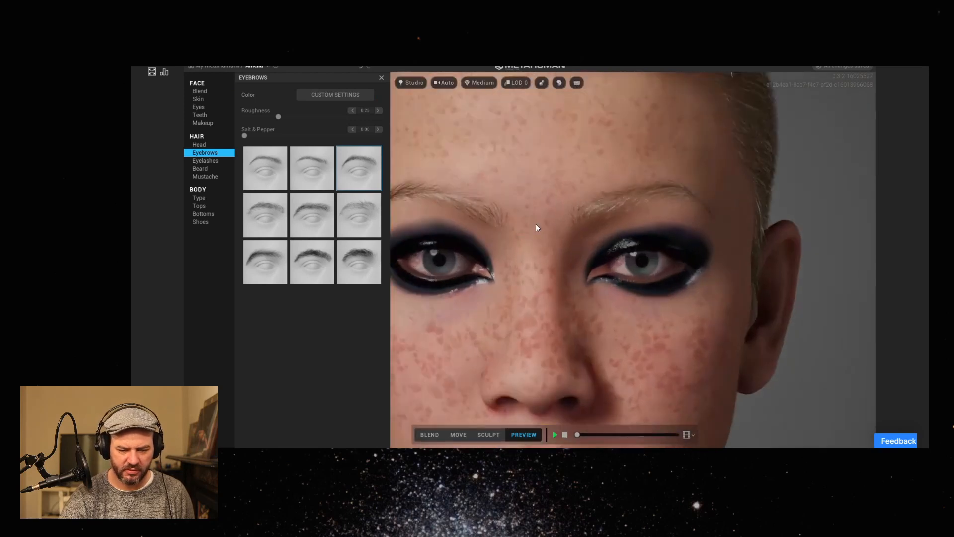
pyautogui.scroll(3, 571, 241)
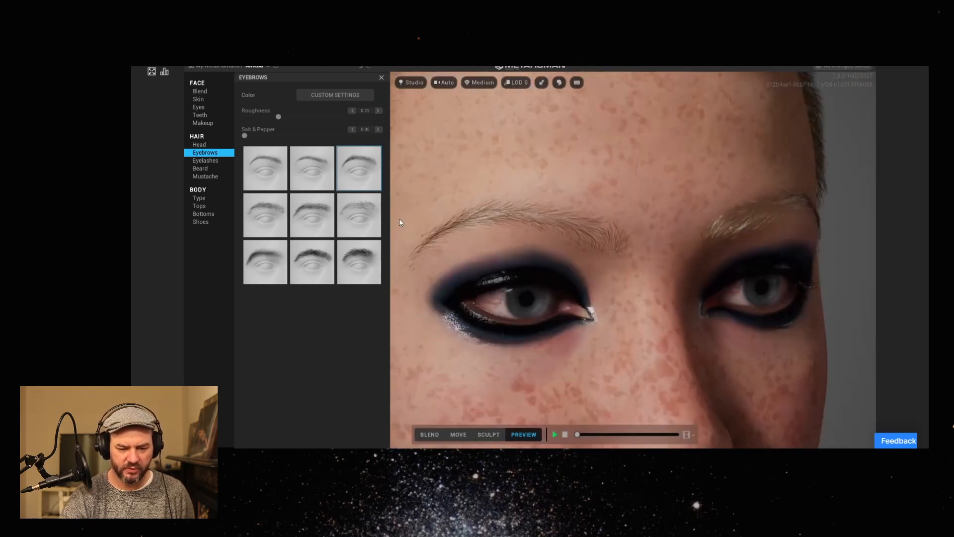
pyautogui.click(277, 180)
pyautogui.click(305, 177)
pyautogui.click(360, 179)
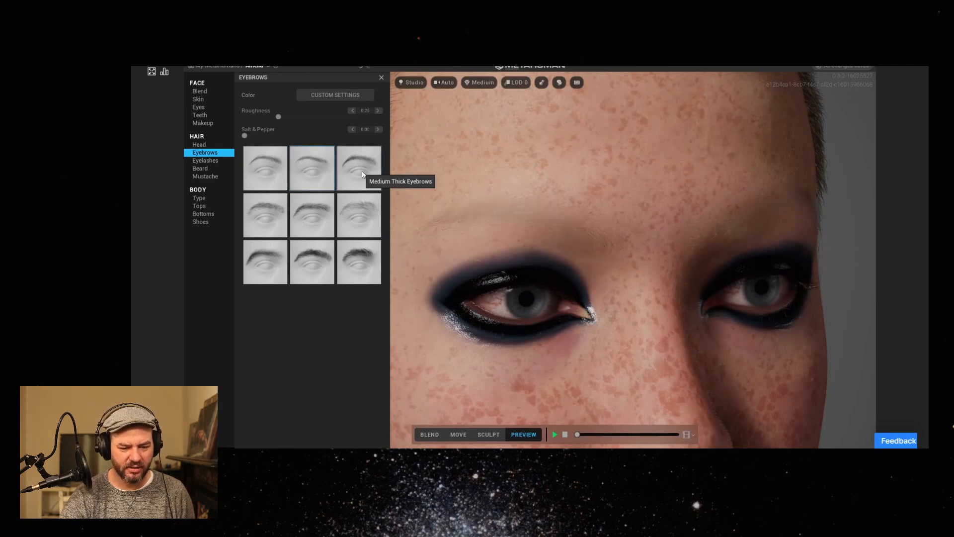
# Apply the bushy eyebrow style, third in the third row, and inspect both brows.
pyautogui.click(361, 264)
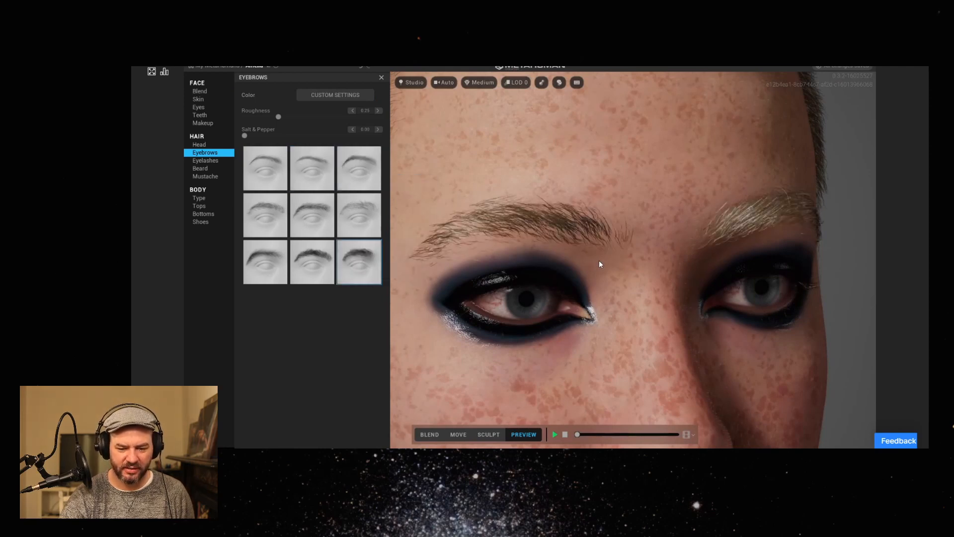
pyautogui.scroll(-3, 598, 259)
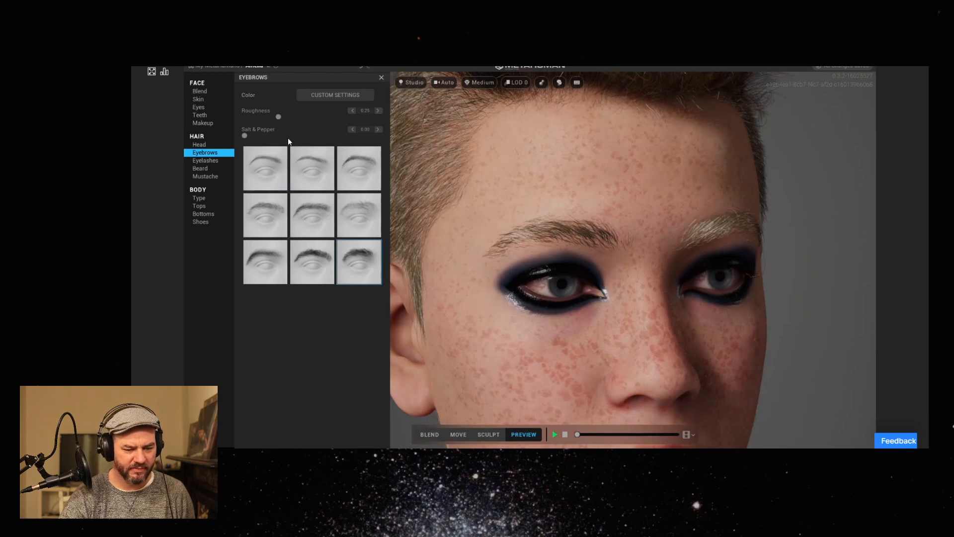
pyautogui.scroll(-2, 601, 289)
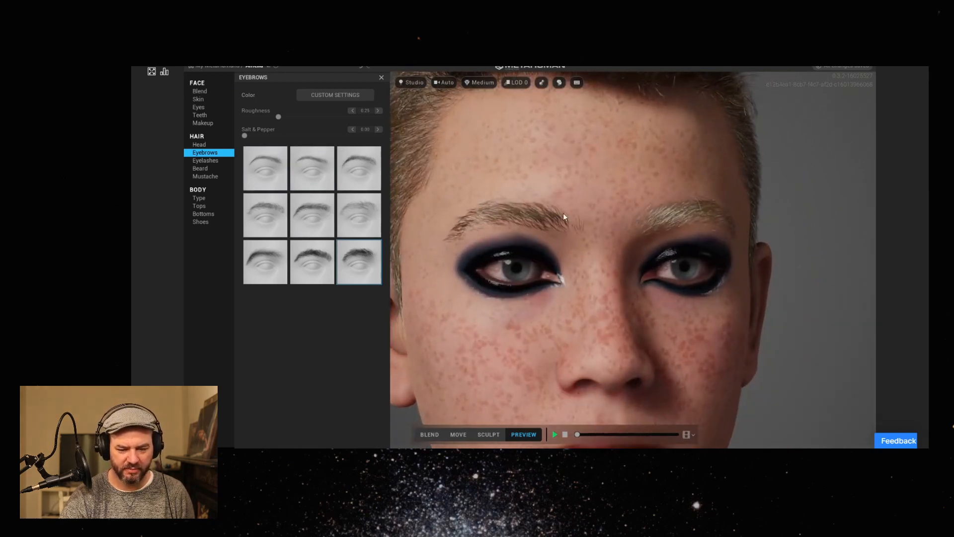
pyautogui.moveTo(478, 332)
pyautogui.mouseDown()
pyautogui.moveTo(549, 334)
pyautogui.moveTo(481, 332)
pyautogui.moveTo(415, 314)
pyautogui.moveTo(408, 324)
pyautogui.moveTo(470, 330)
pyautogui.mouseUp()
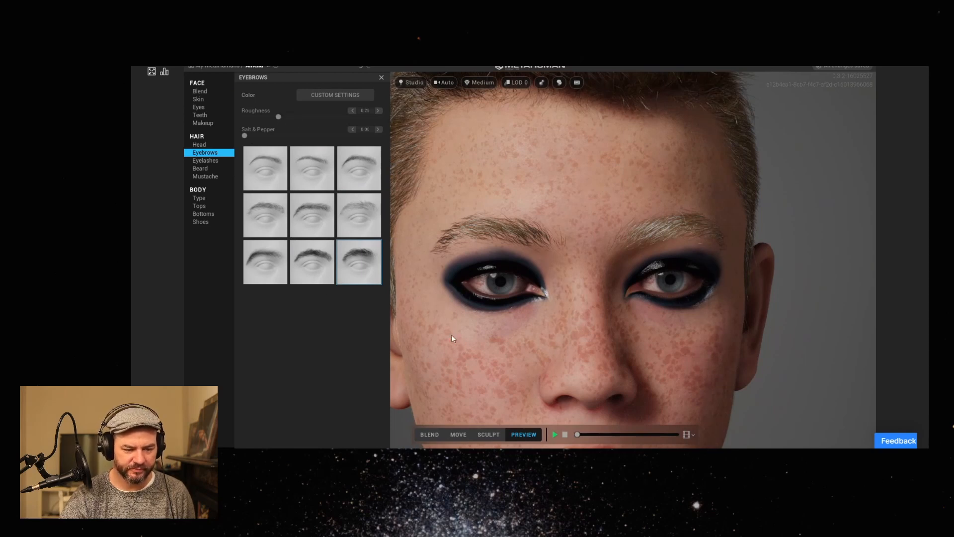
pyautogui.moveTo(574, 285); pyautogui.dragTo(591, 325)
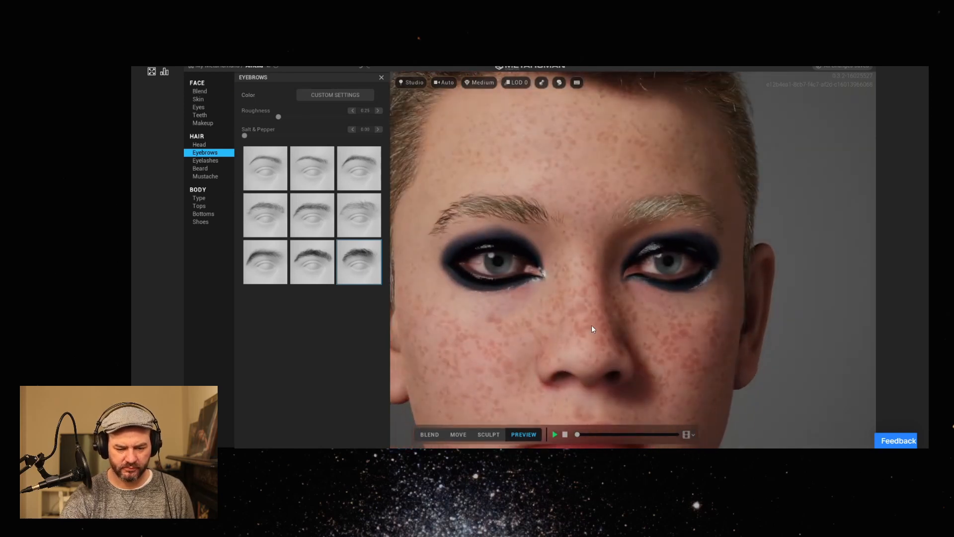
# Replace the heavy eye makeup with Thin Liner, set its transparency to 1.00, and check the bare eye close up.
pyautogui.click(217, 160)
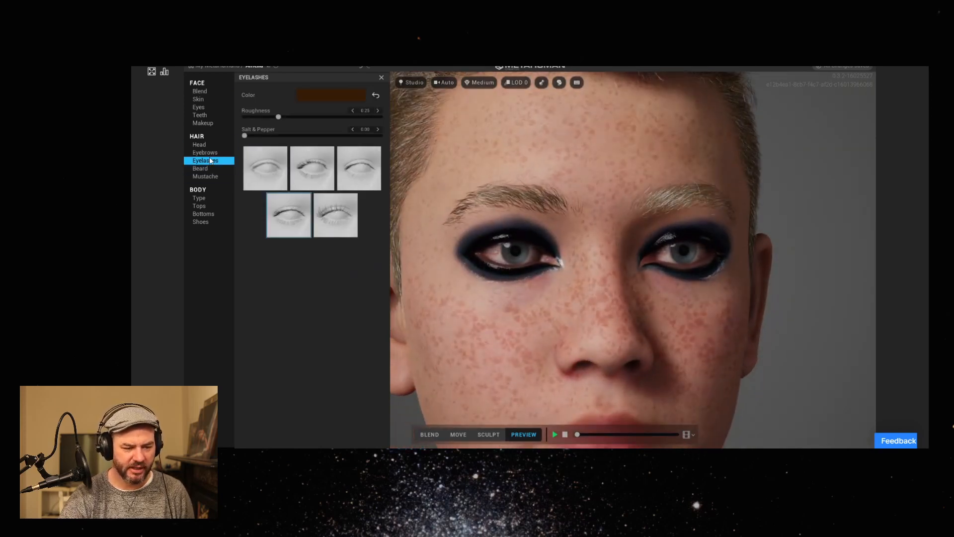
pyautogui.click(211, 122)
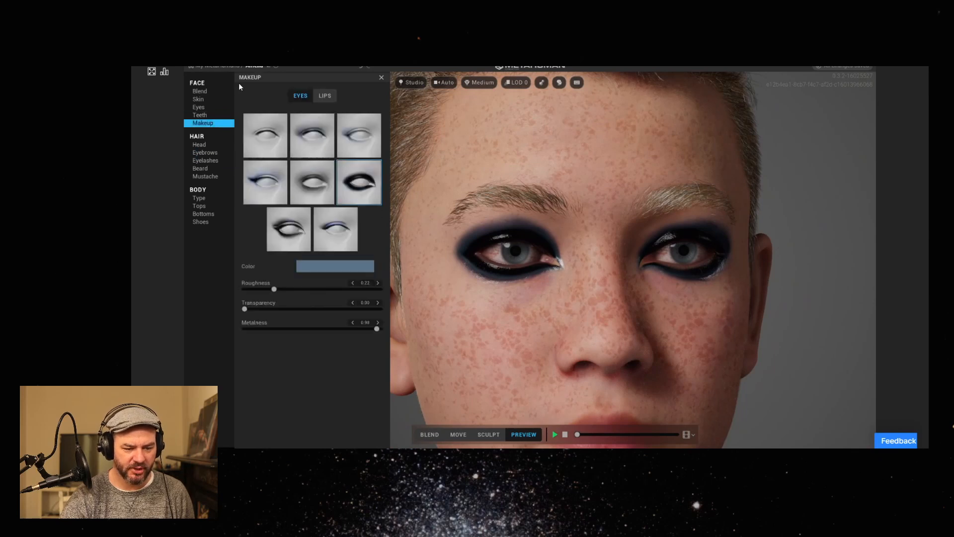
pyautogui.click(276, 124)
pyautogui.moveTo(531, 302); pyautogui.dragTo(619, 313)
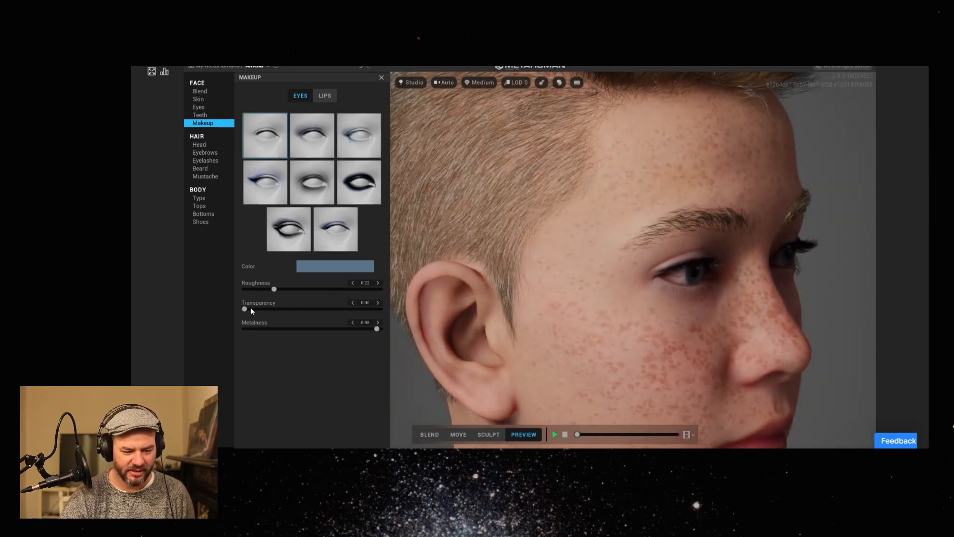
pyautogui.moveTo(244, 309); pyautogui.dragTo(469, 308)
pyautogui.moveTo(693, 295); pyautogui.dragTo(666, 268)
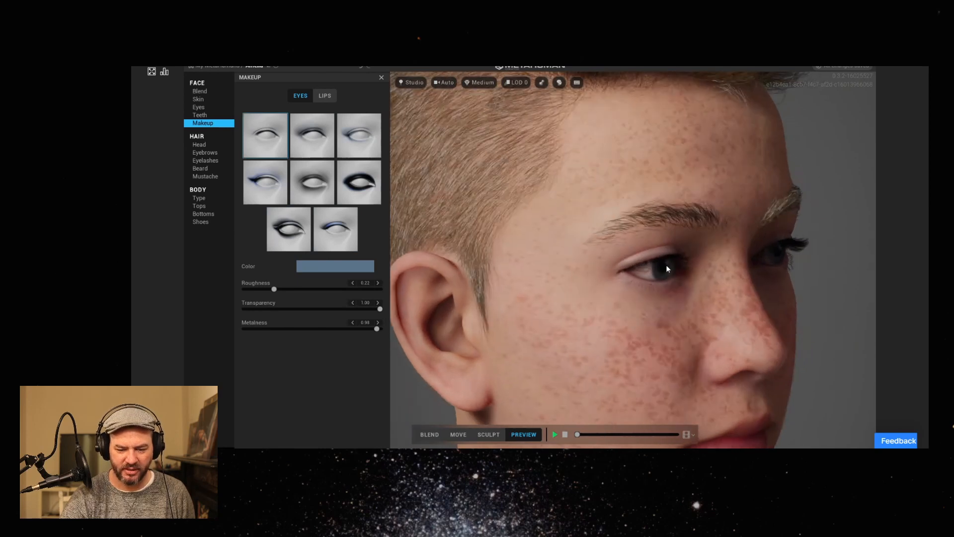
pyautogui.scroll(5, 666, 266)
pyautogui.moveTo(639, 291); pyautogui.dragTo(604, 289, button='middle')
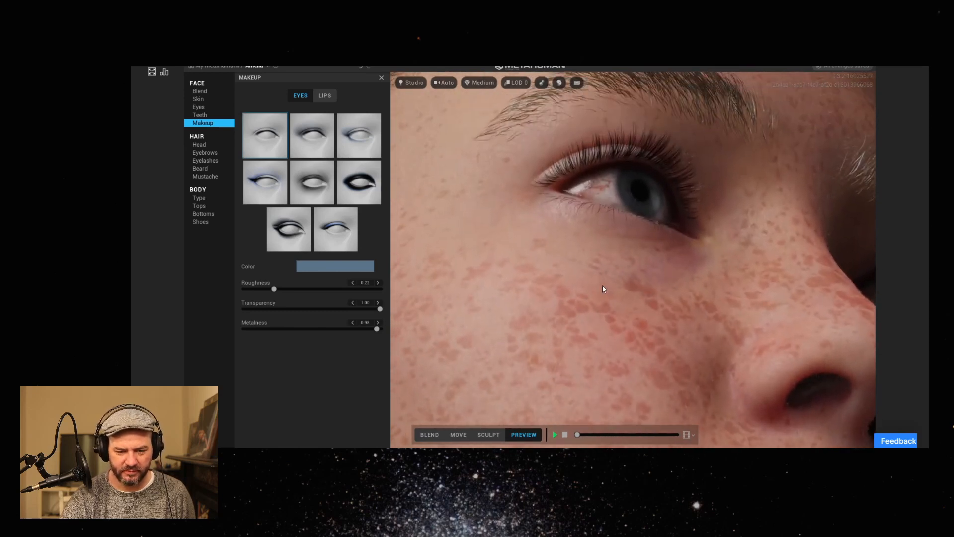
pyautogui.moveTo(664, 227); pyautogui.dragTo(637, 243, button='middle')
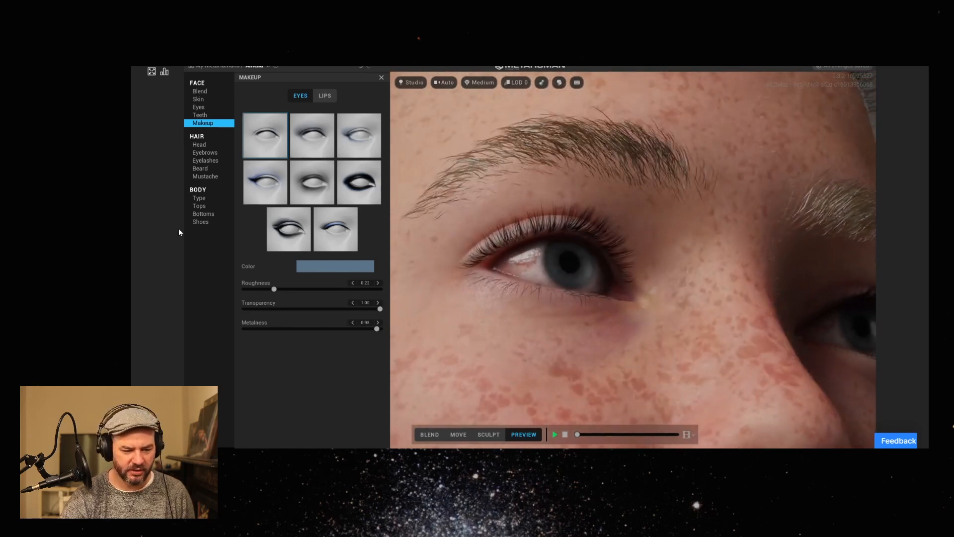
# Try the five eyelash styles one after another in a close-up of the eye.
pyautogui.click(205, 160)
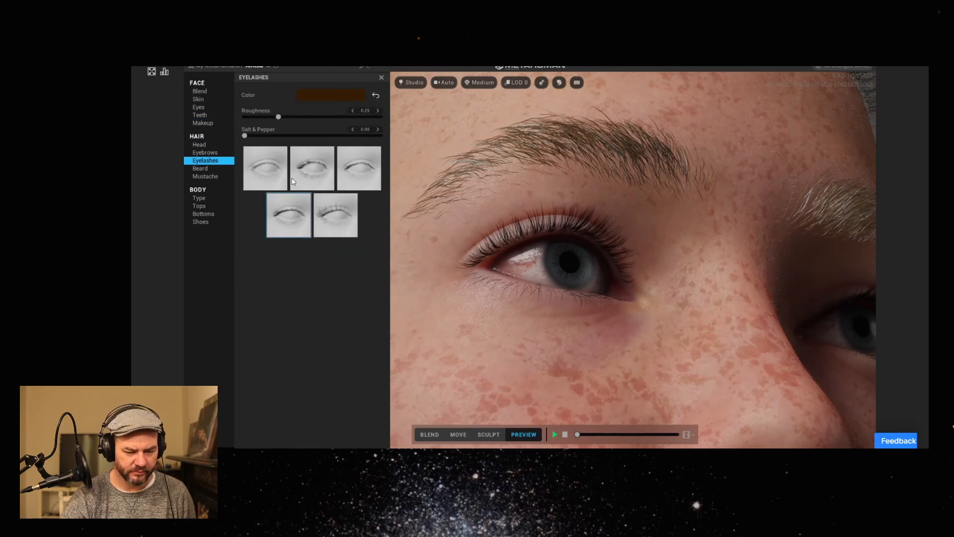
pyautogui.click(310, 168)
pyautogui.click(266, 170)
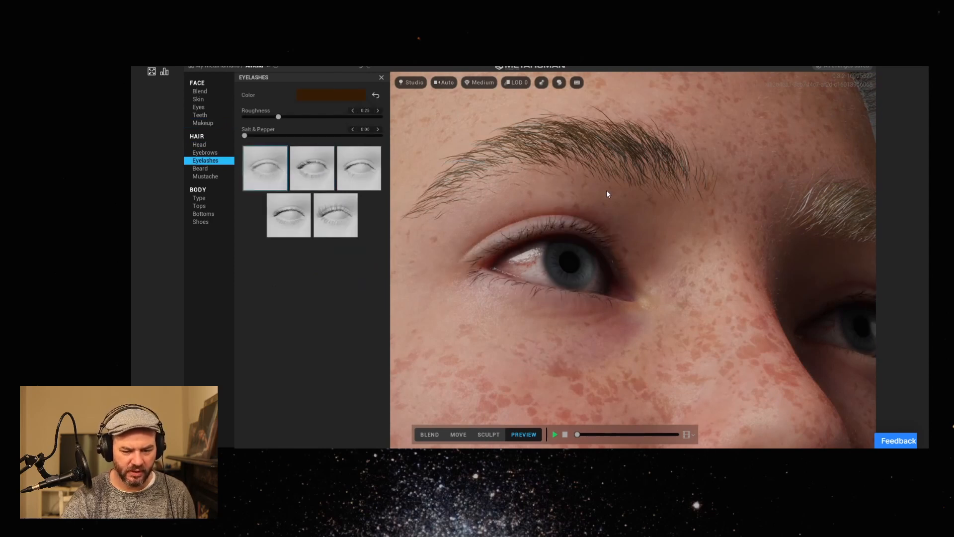
pyautogui.moveTo(527, 274); pyautogui.dragTo(479, 294)
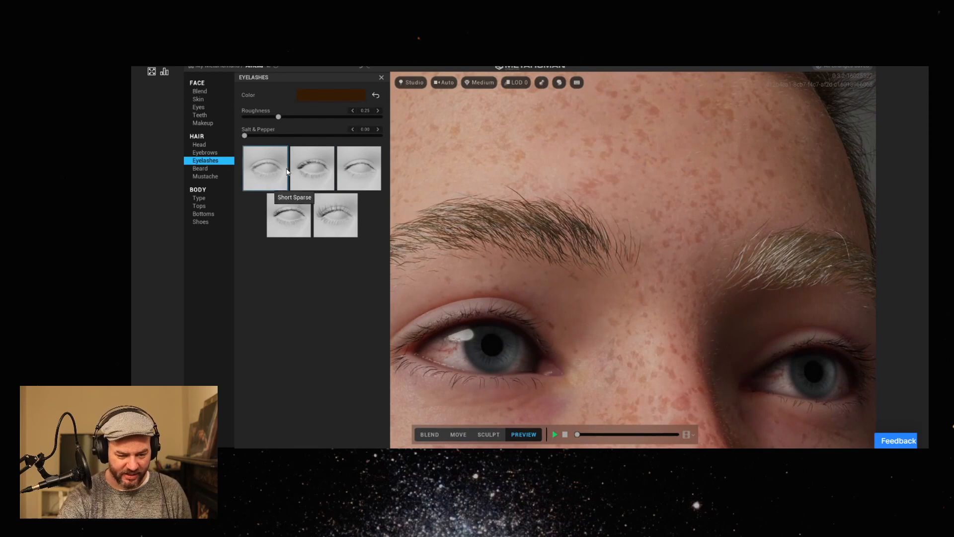
pyautogui.click(305, 170)
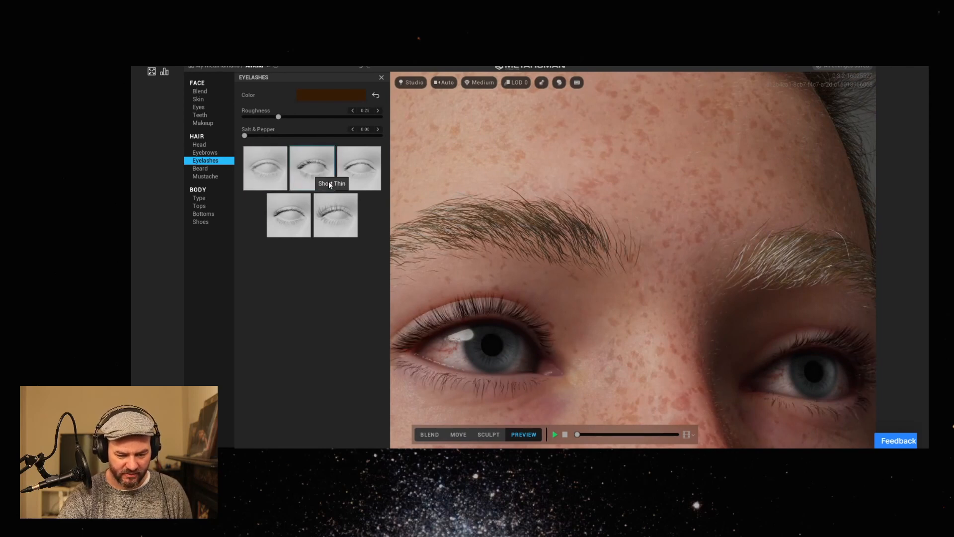
pyautogui.click(294, 219)
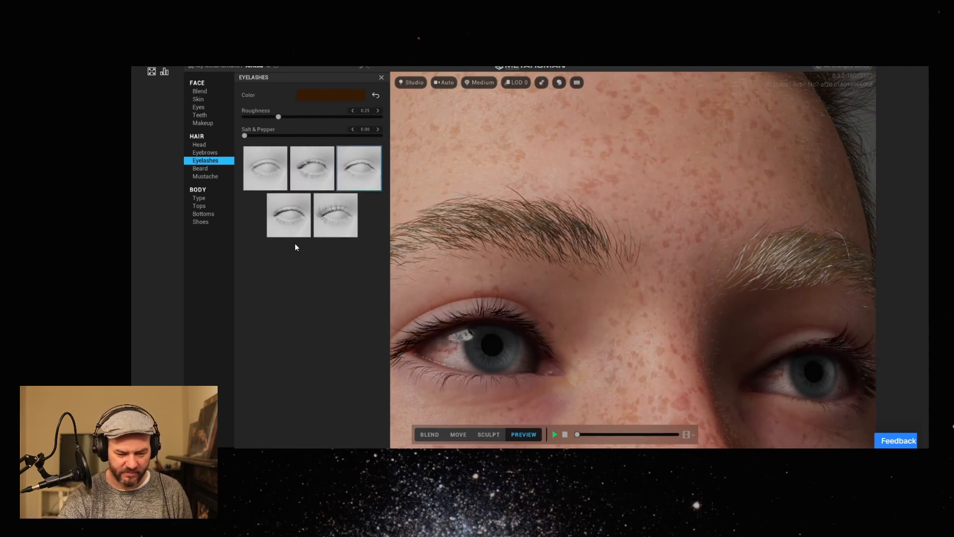
pyautogui.click(321, 220)
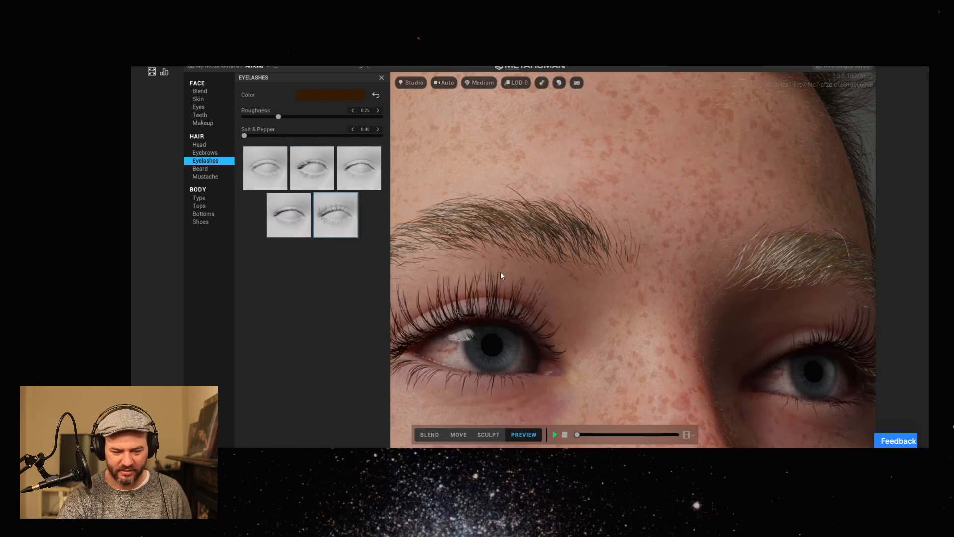
# Apply the Short Sparse eyelashes with the whole face viewed from the front.
pyautogui.scroll(-5, 554, 306)
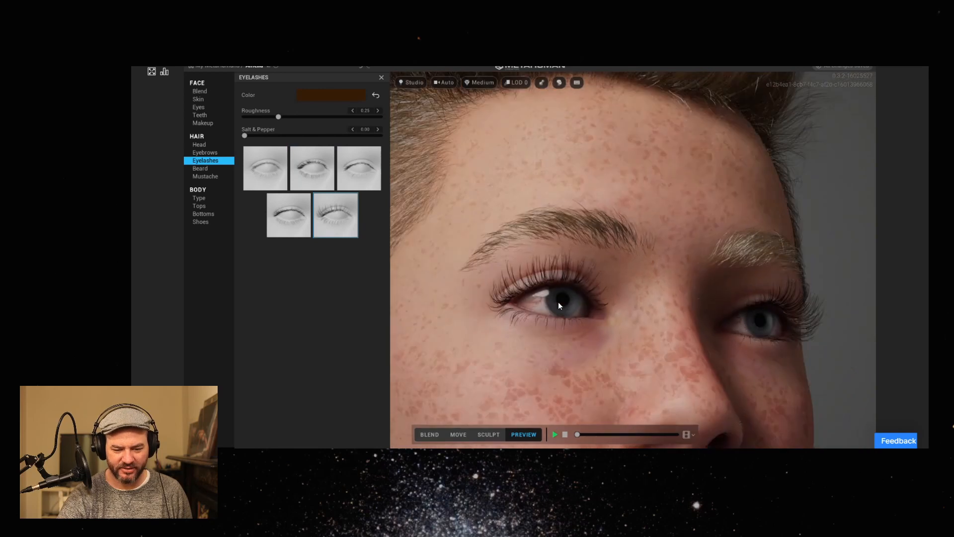
pyautogui.moveTo(571, 305); pyautogui.dragTo(462, 338)
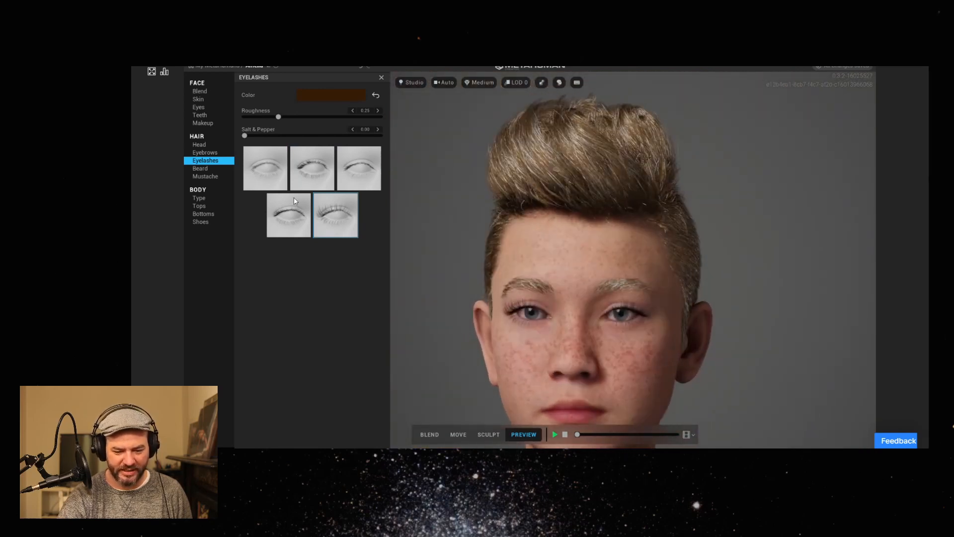
pyautogui.click(266, 174)
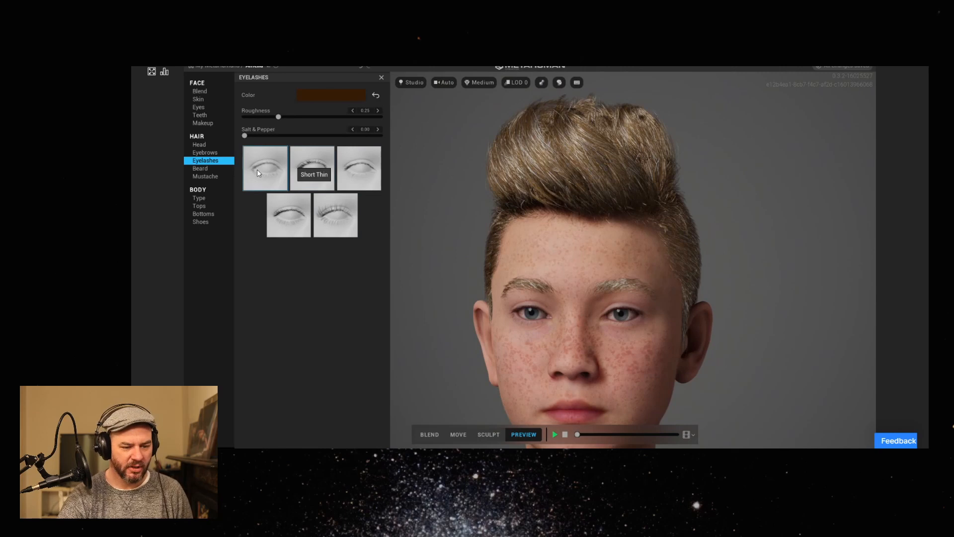
# Try the Long Wavy Goatee beard and inspect the chin close up in both Sculpt and Preview modes.
pyautogui.click(213, 171)
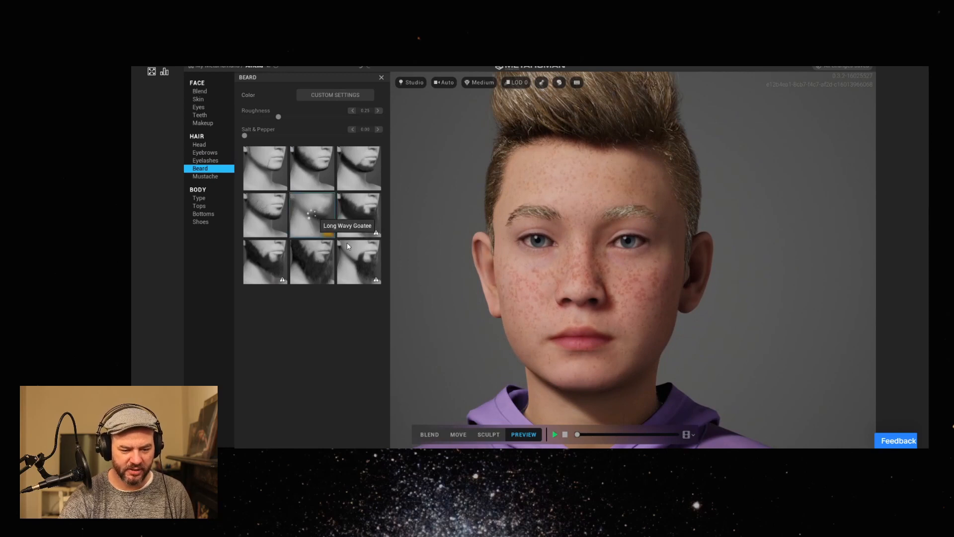
pyautogui.click(327, 226)
pyautogui.moveTo(553, 353); pyautogui.dragTo(661, 336)
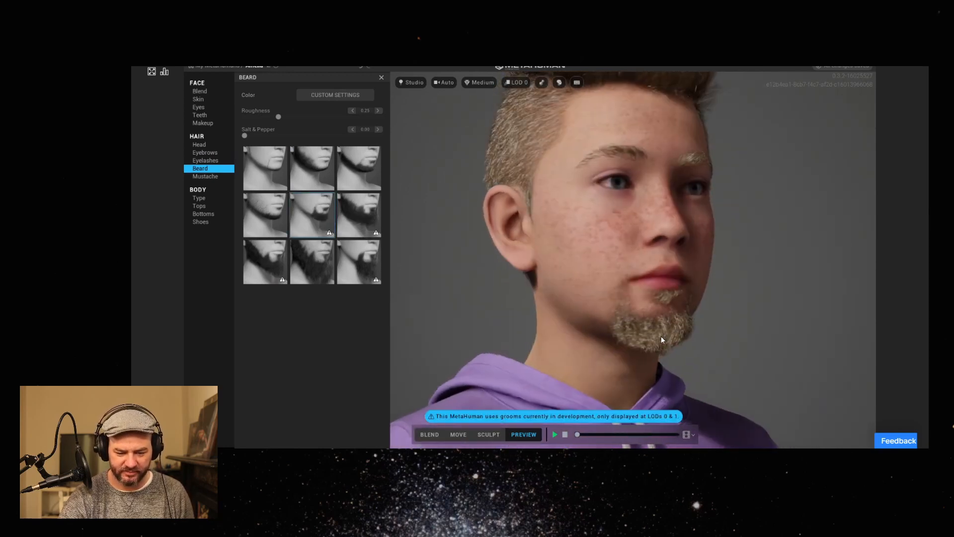
pyautogui.scroll(5, 684, 320)
pyautogui.moveTo(690, 333); pyautogui.dragTo(672, 284, button='middle')
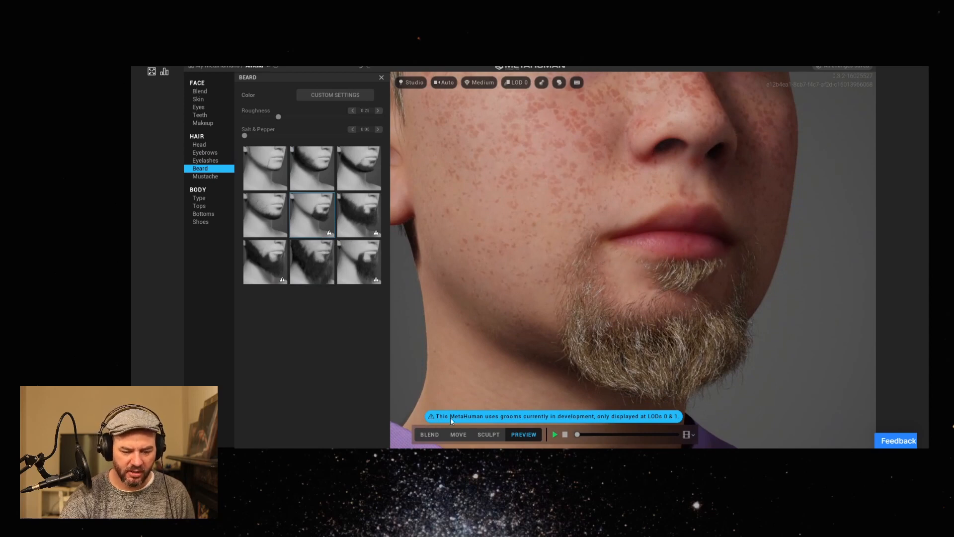
pyautogui.click(489, 434)
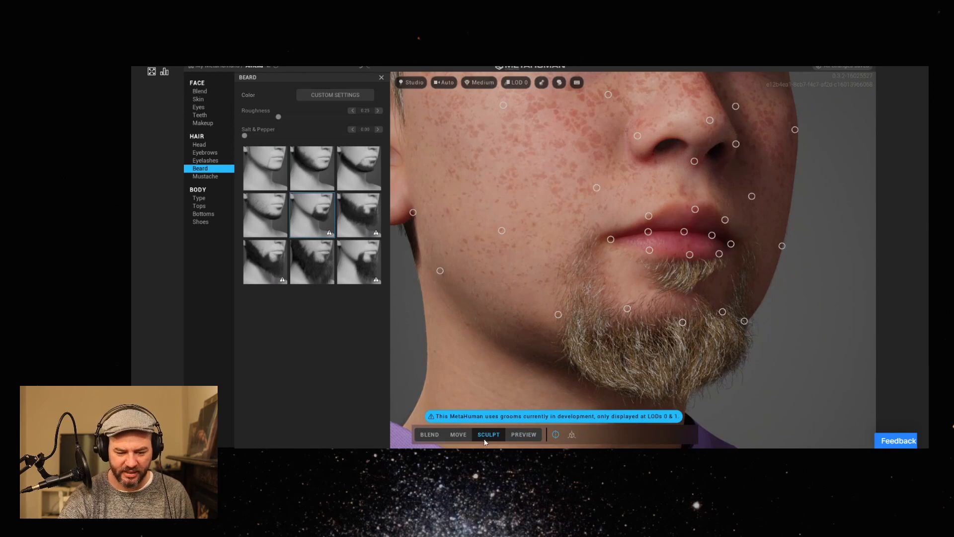
pyautogui.click(517, 436)
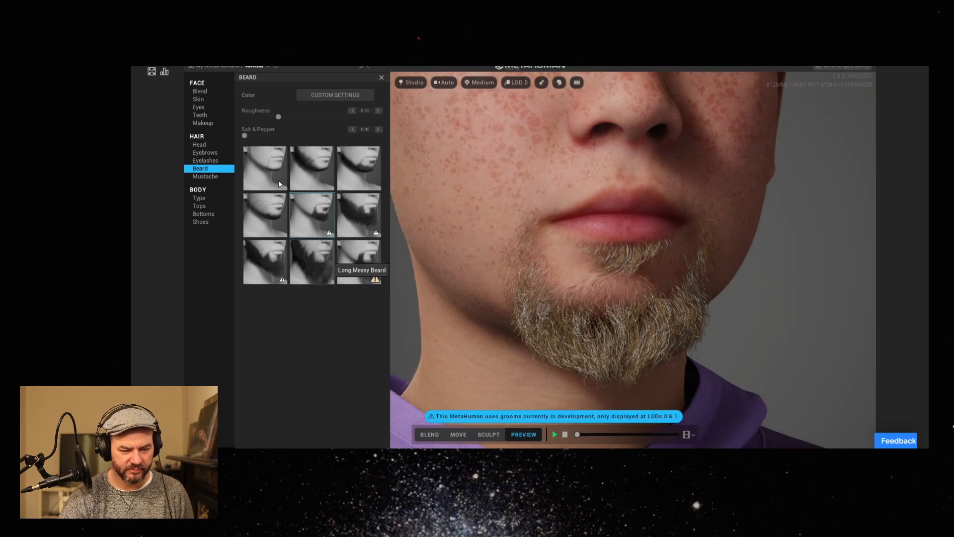
# Try the first beard style in the first row, and deselect it to leave the chin clean-shaven.
pyautogui.click(269, 171)
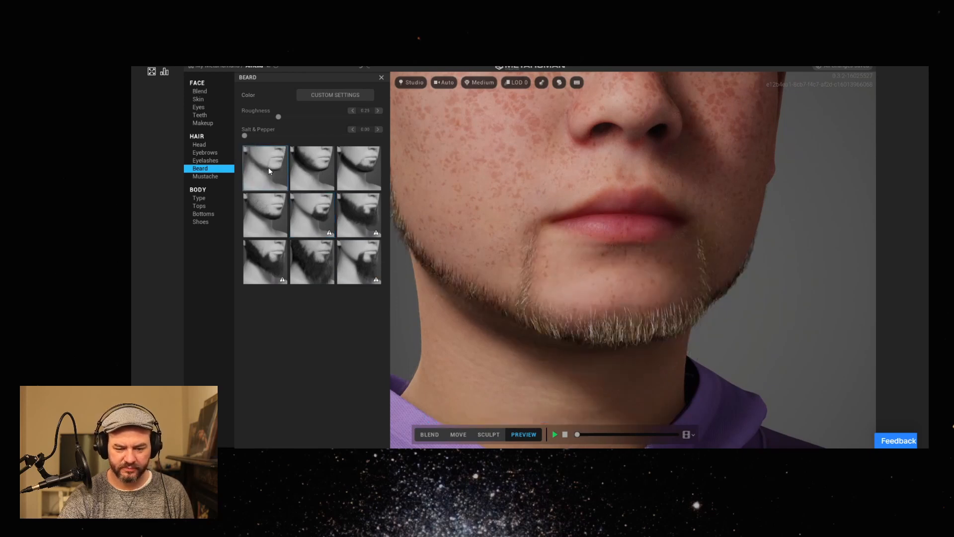
pyautogui.click(269, 170)
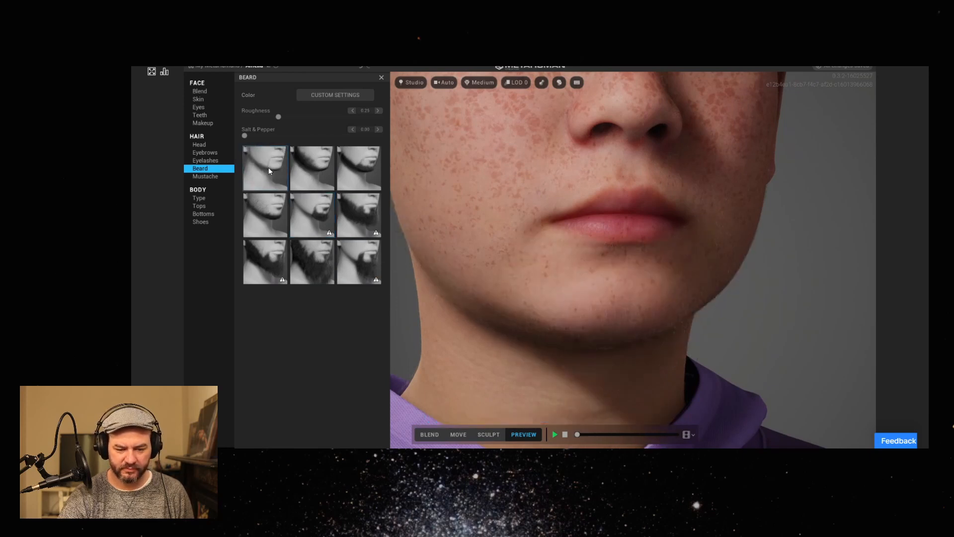
# Clear the eye makeup by applying and deselecting the heavy black style, third in the second row.
pyautogui.click(220, 125)
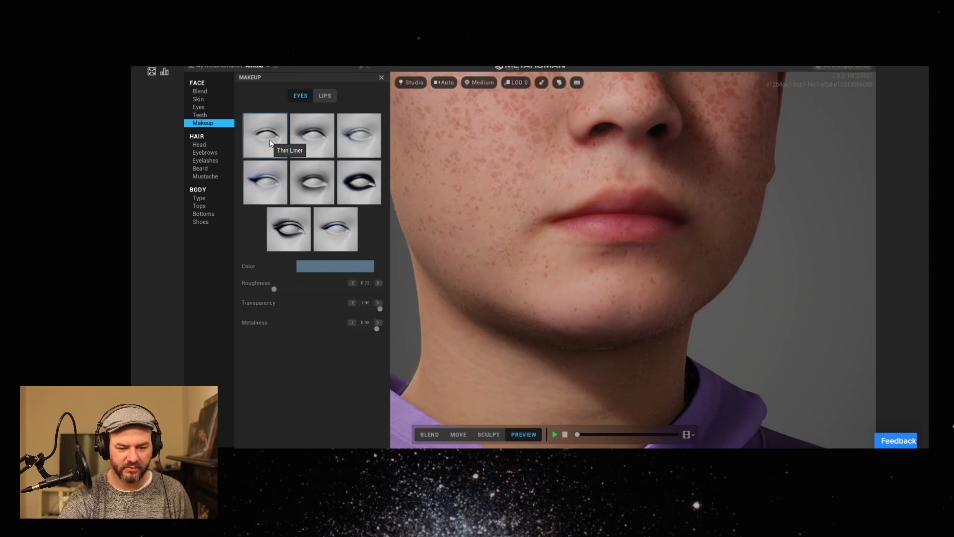
pyautogui.click(362, 190)
pyautogui.click(351, 180)
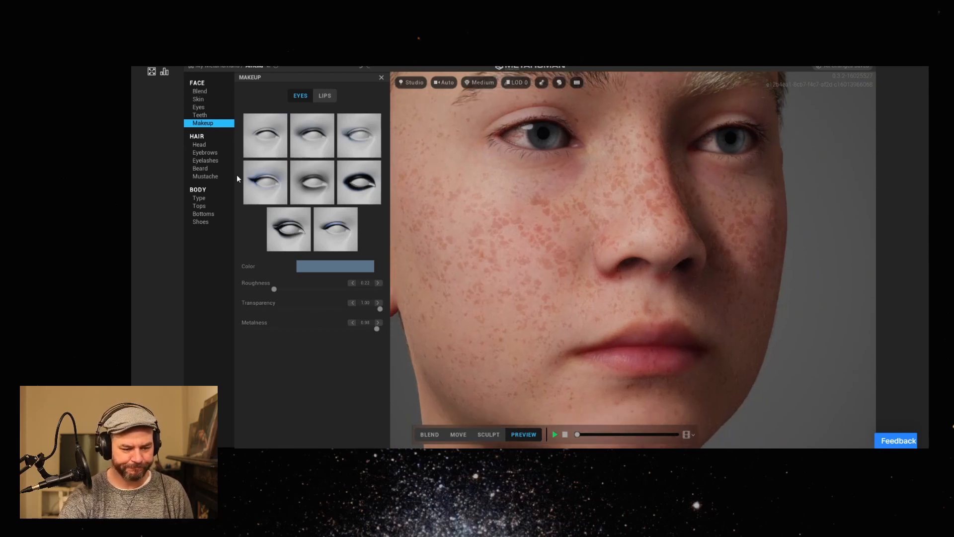
# Skip the mustache styles, apply the second body type in the first row at Short height, and inspect it from several angles.
pyautogui.click(208, 177)
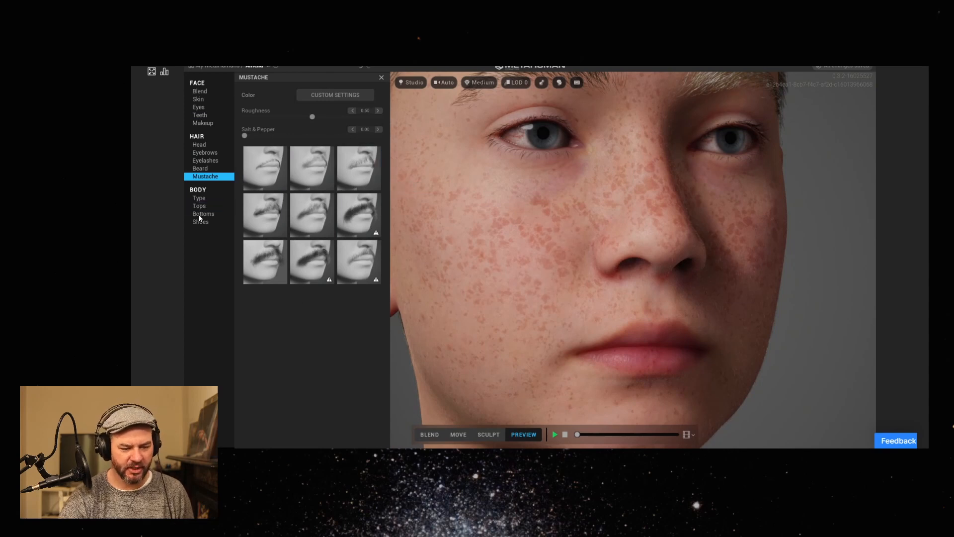
pyautogui.click(208, 200)
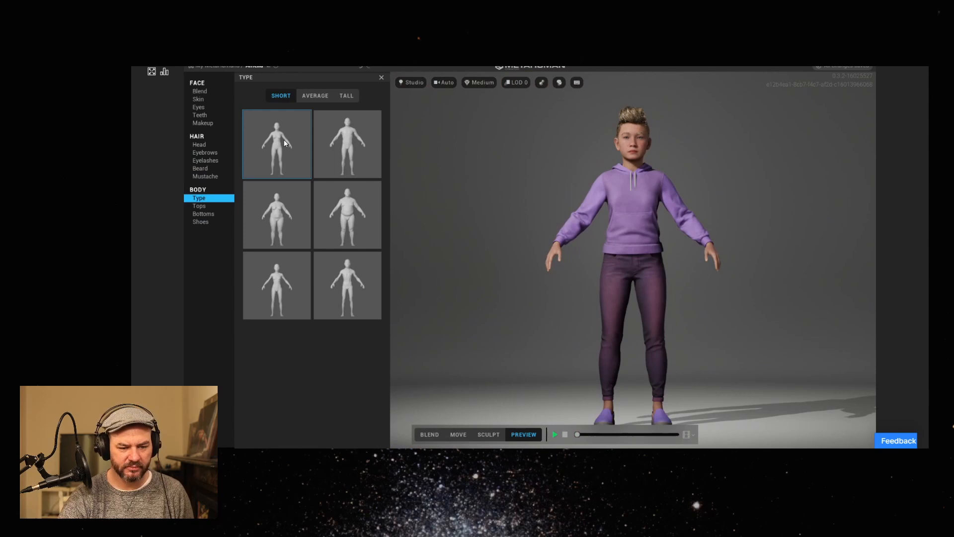
pyautogui.moveTo(653, 266)
pyautogui.mouseDown(button='middle')
pyautogui.moveTo(652, 251)
pyautogui.moveTo(652, 267)
pyautogui.mouseUp(button='middle')
pyautogui.click(351, 150)
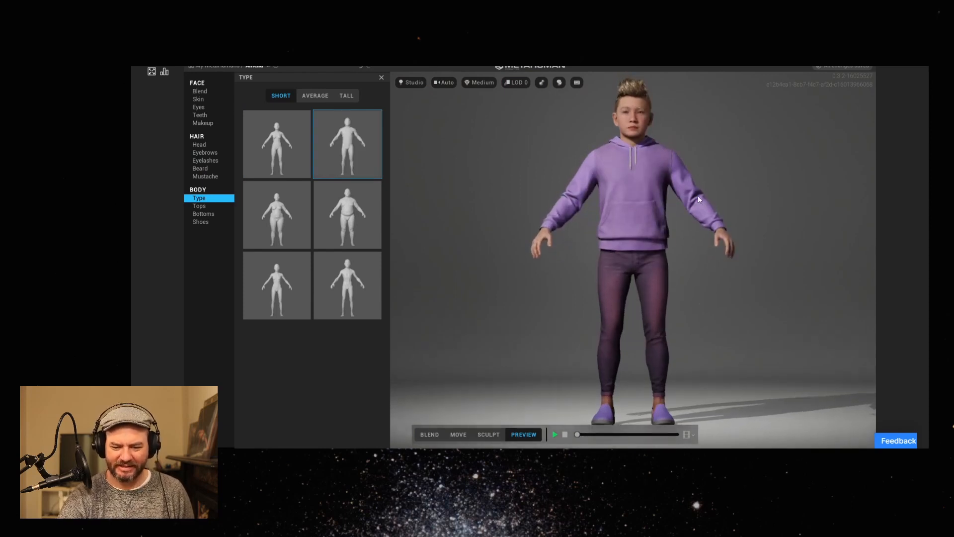
pyautogui.moveTo(628, 158); pyautogui.dragTo(593, 124, button='middle')
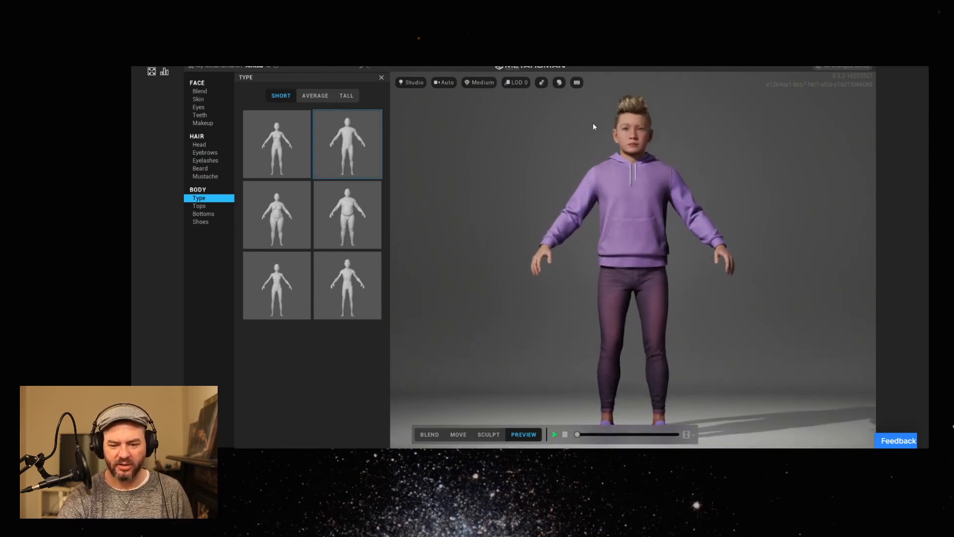
pyautogui.moveTo(639, 227); pyautogui.dragTo(562, 157)
pyautogui.moveTo(663, 204); pyautogui.dragTo(661, 216, button='middle')
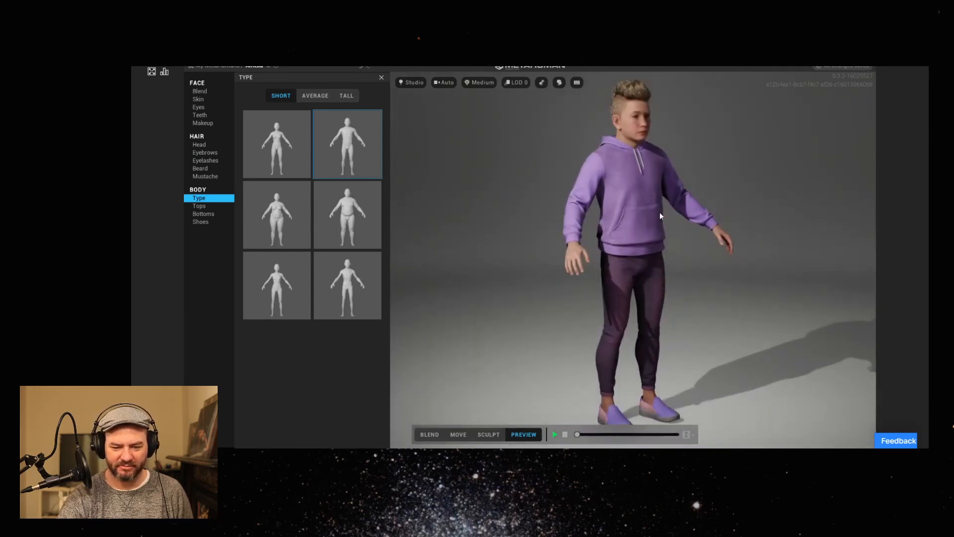
pyautogui.moveTo(614, 224); pyautogui.dragTo(606, 265)
pyautogui.moveTo(545, 234); pyautogui.dragTo(606, 254, button='middle')
pyautogui.moveTo(564, 252); pyautogui.dragTo(517, 230)
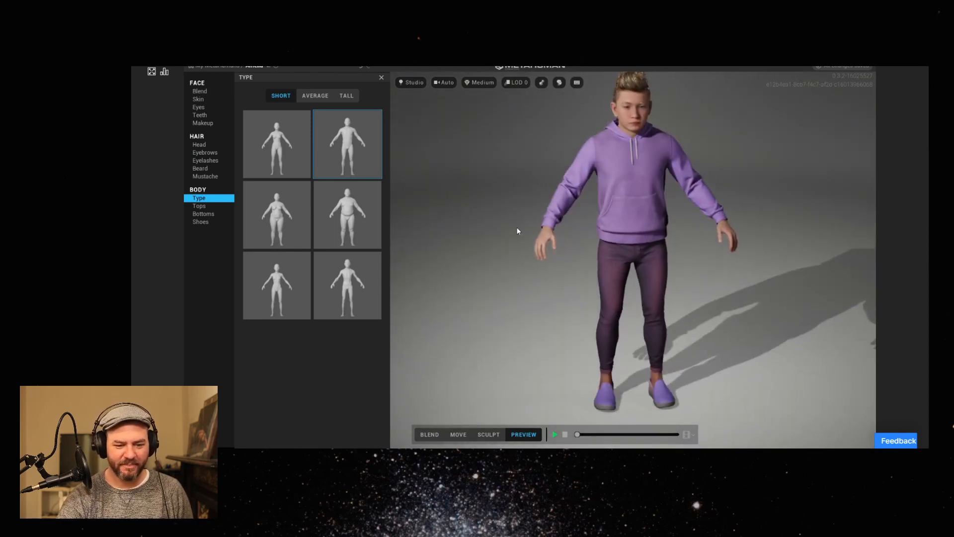
# Try both heavier Short body types in the second row, and return to the second type in the first row.
pyautogui.click(275, 220)
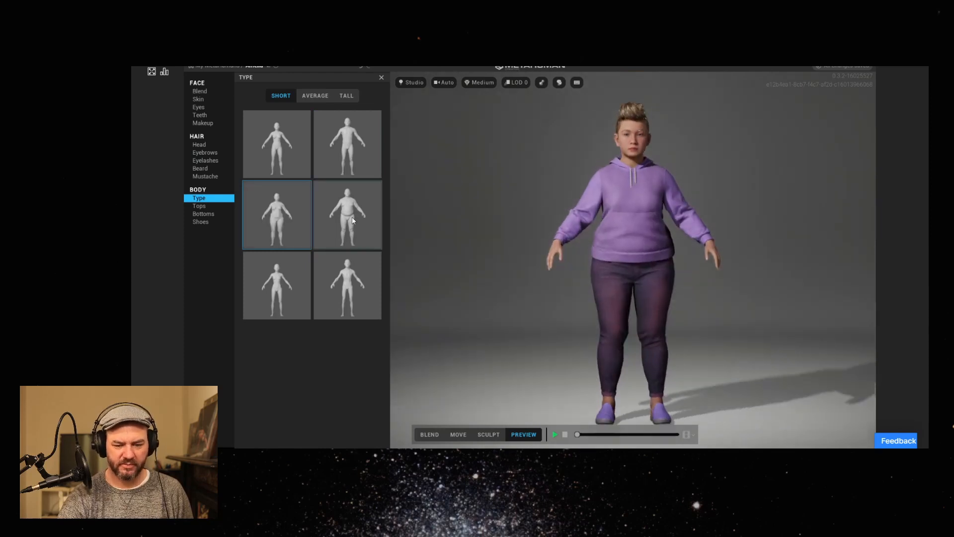
pyautogui.click(352, 216)
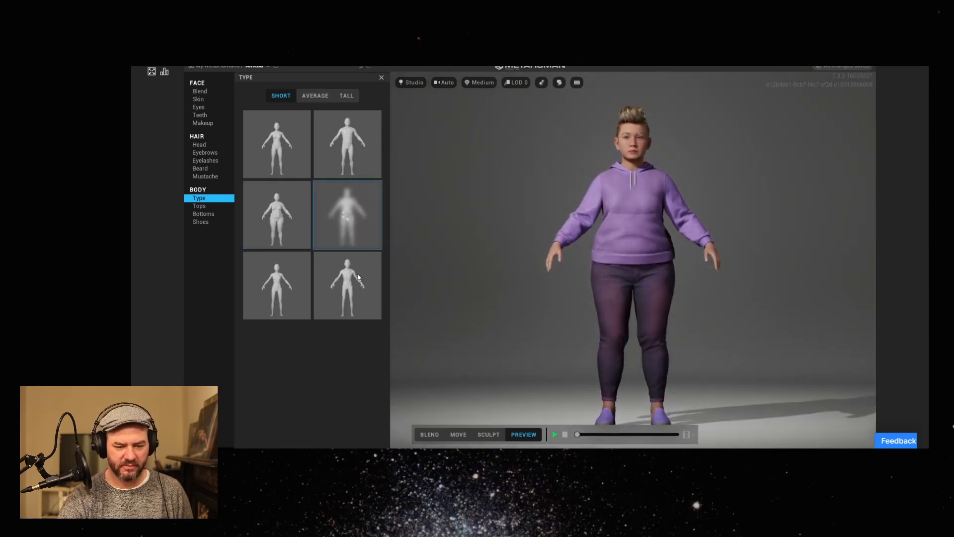
pyautogui.click(348, 150)
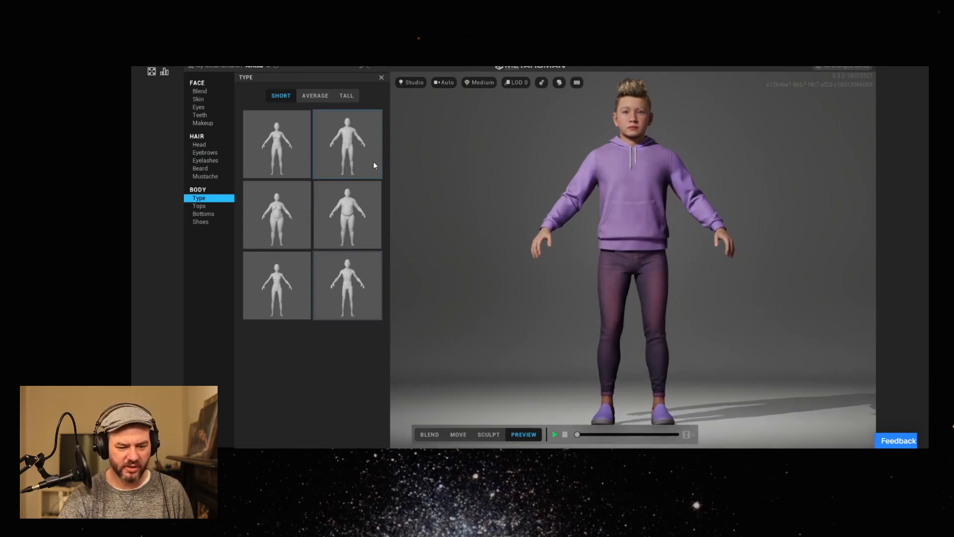
# Check which controls the Sculpt and Move modes offer on the face and on the body.
pyautogui.click(488, 434)
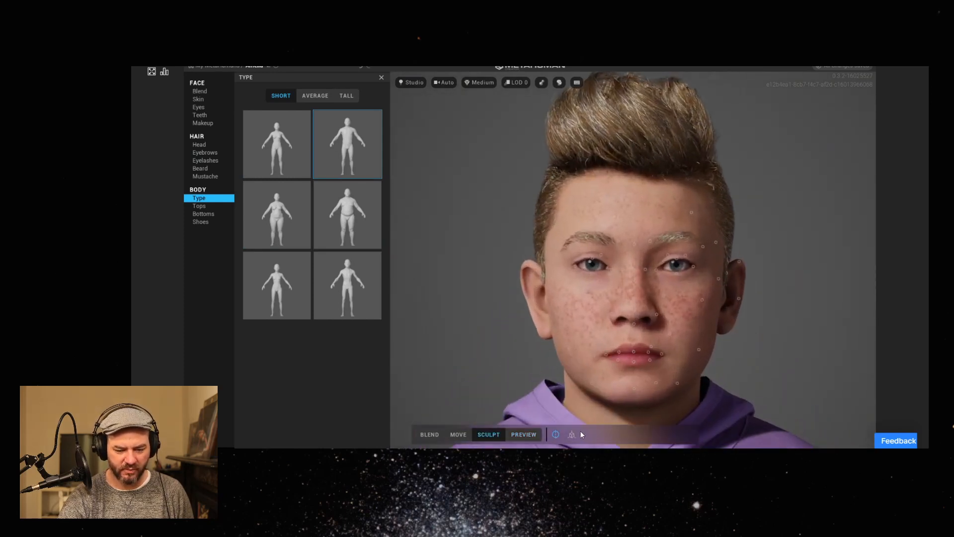
pyautogui.click(458, 434)
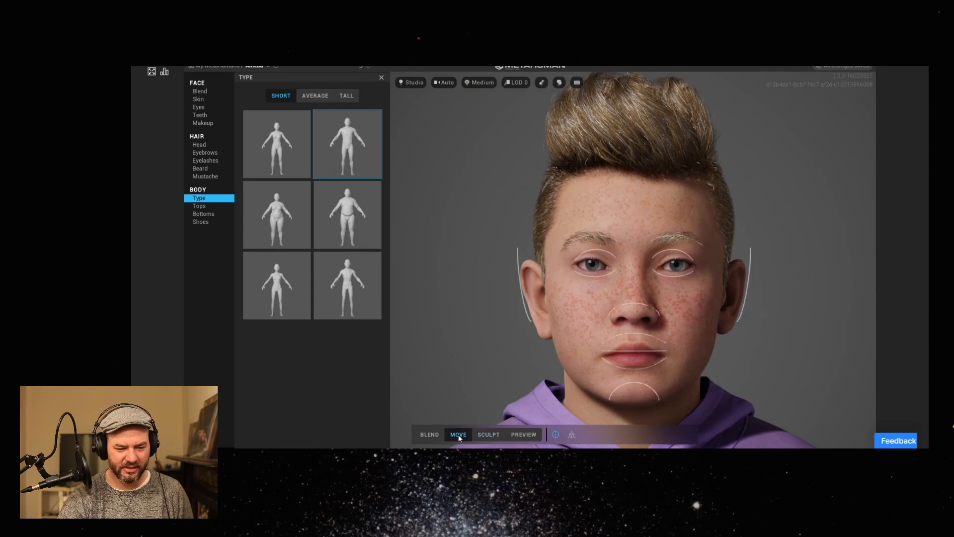
pyautogui.moveTo(524, 365)
pyautogui.mouseDown(button='middle')
pyautogui.moveTo(518, 253)
pyautogui.moveTo(569, 258)
pyautogui.moveTo(569, 233)
pyautogui.mouseUp(button='middle')
pyautogui.scroll(-10, 524, 258)
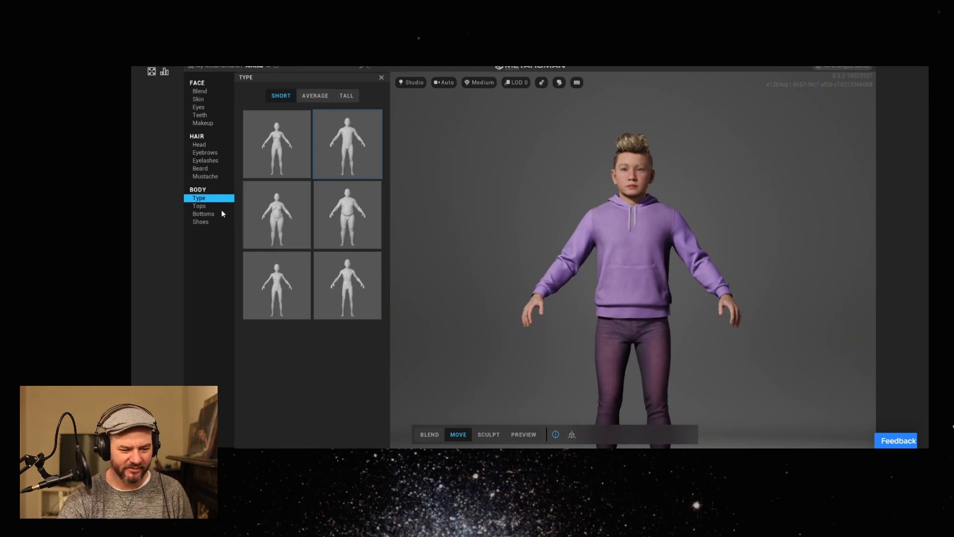
# Compare the Average and Tall heights for the same body type, keep Tall, and examine the body in Preview mode.
pyautogui.click(316, 97)
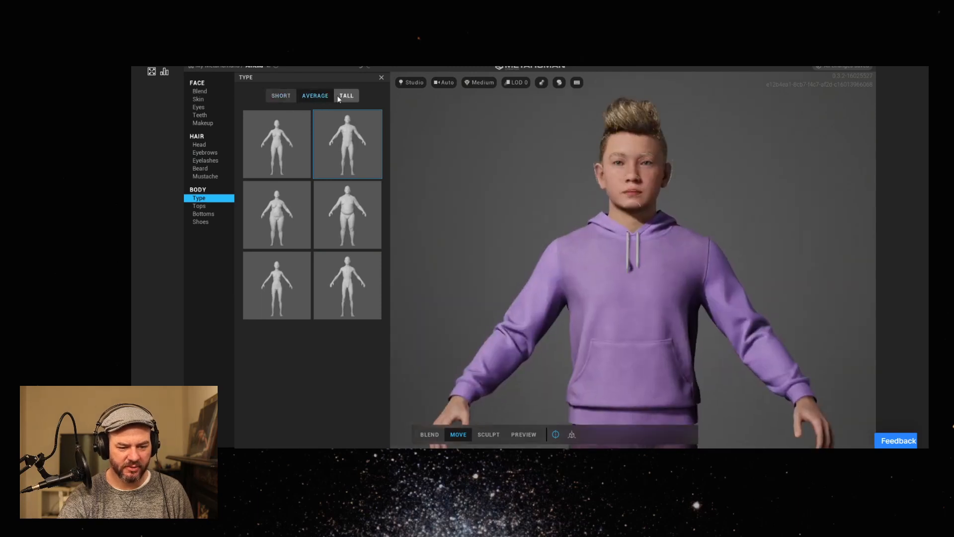
pyautogui.click(340, 96)
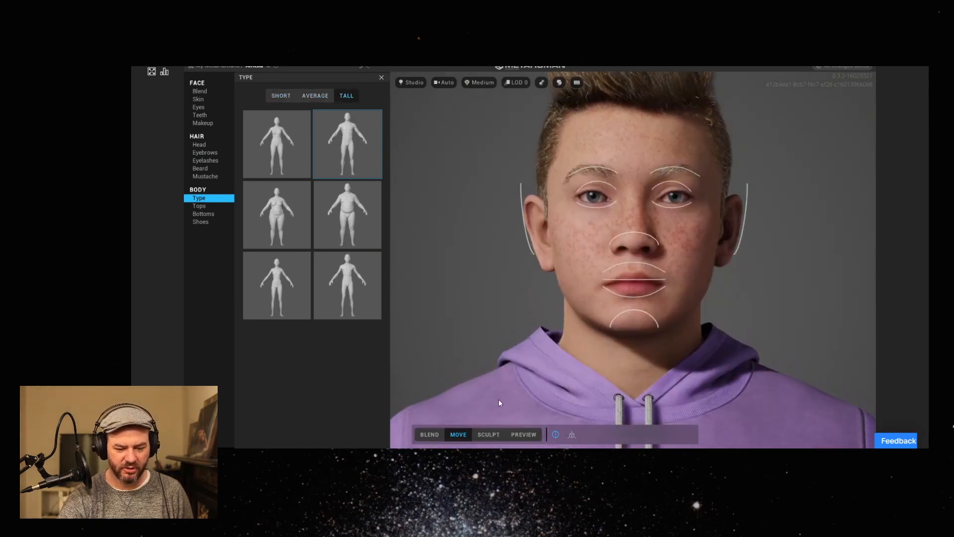
pyautogui.click(524, 434)
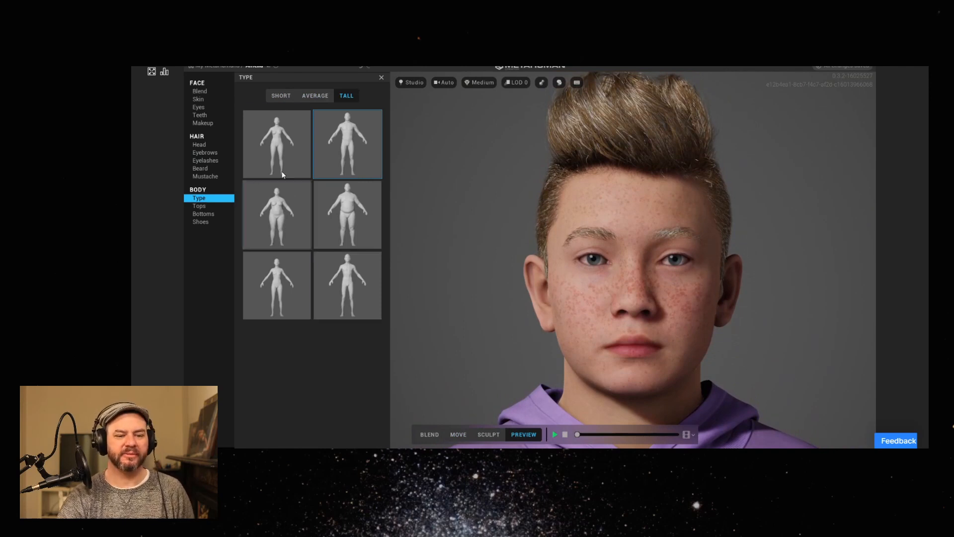
pyautogui.click(276, 96)
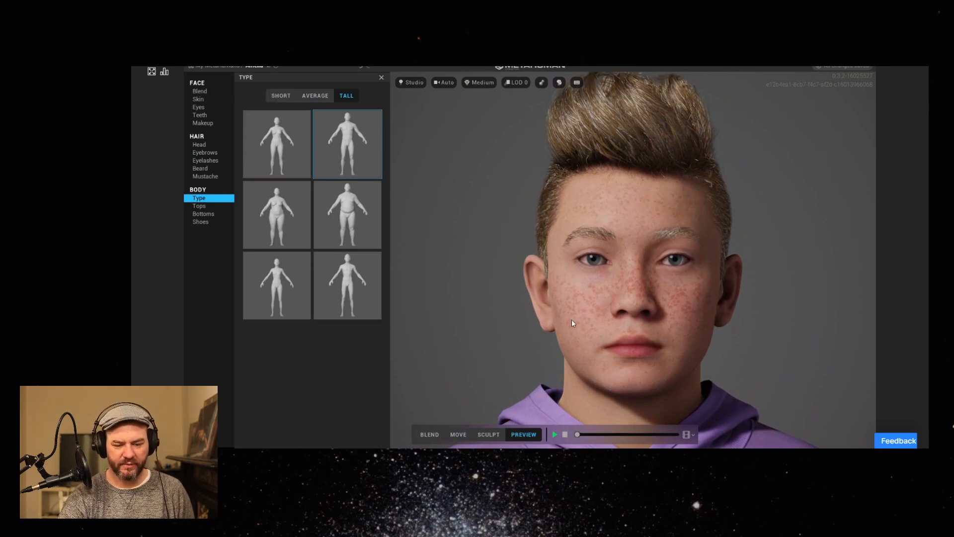
pyautogui.scroll(-10, 569, 317)
pyautogui.moveTo(601, 311); pyautogui.dragTo(589, 233, button='middle')
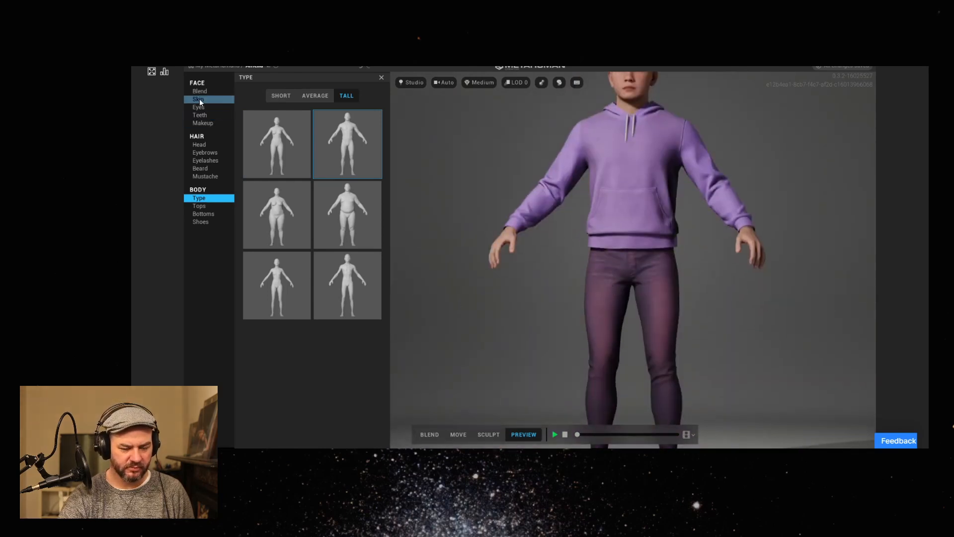
pyautogui.moveTo(609, 233); pyautogui.dragTo(615, 268, button='middle')
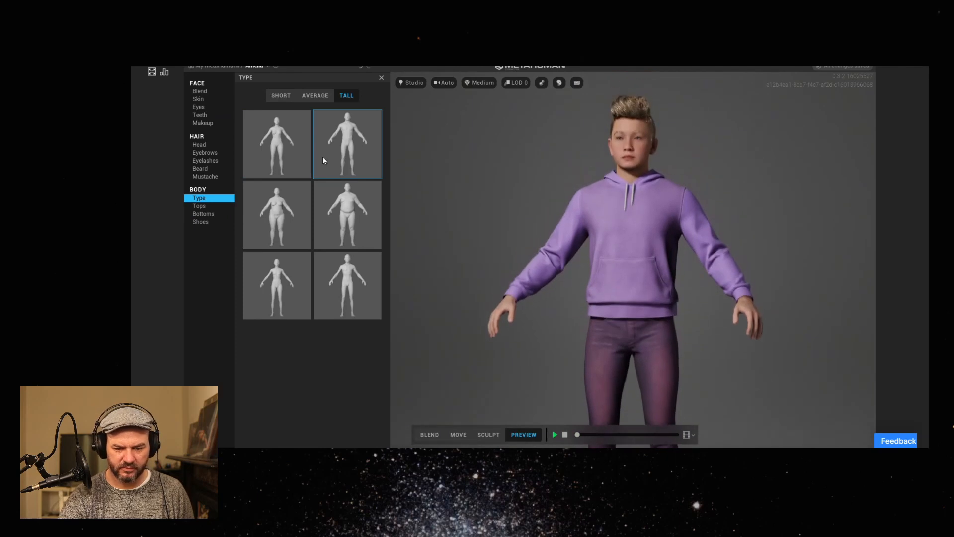
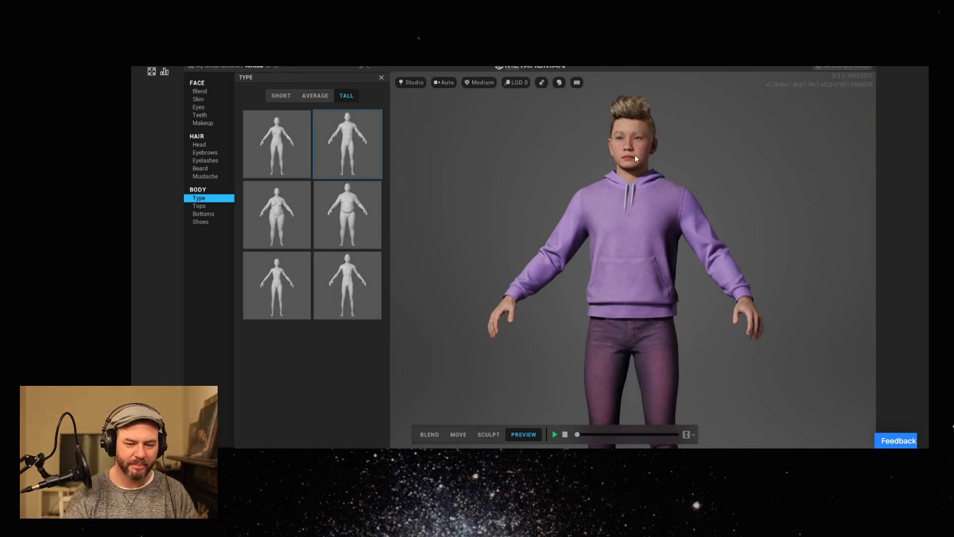
# Look over the skin and accent settings, and play and stop the preview animation on the body.
pyautogui.moveTo(682, 231); pyautogui.dragTo(541, 256)
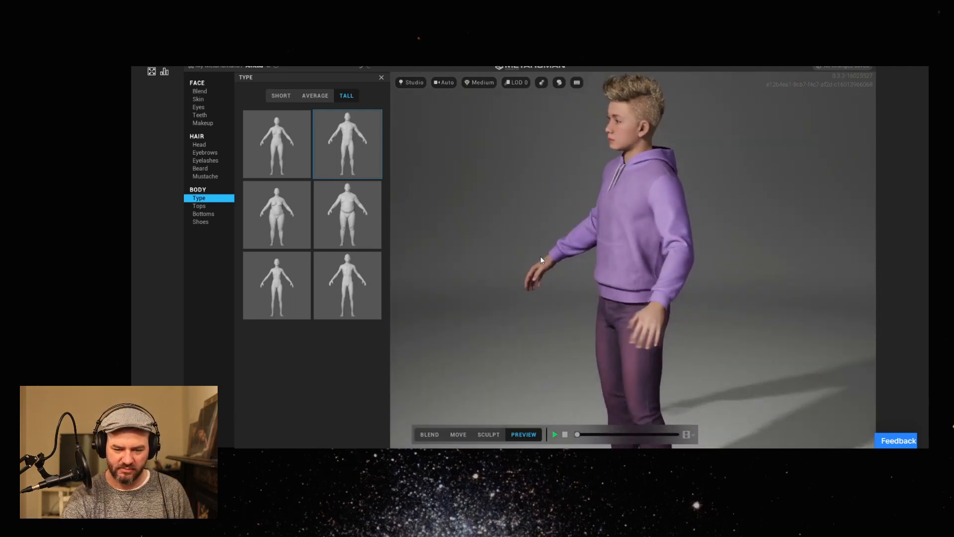
pyautogui.click(198, 100)
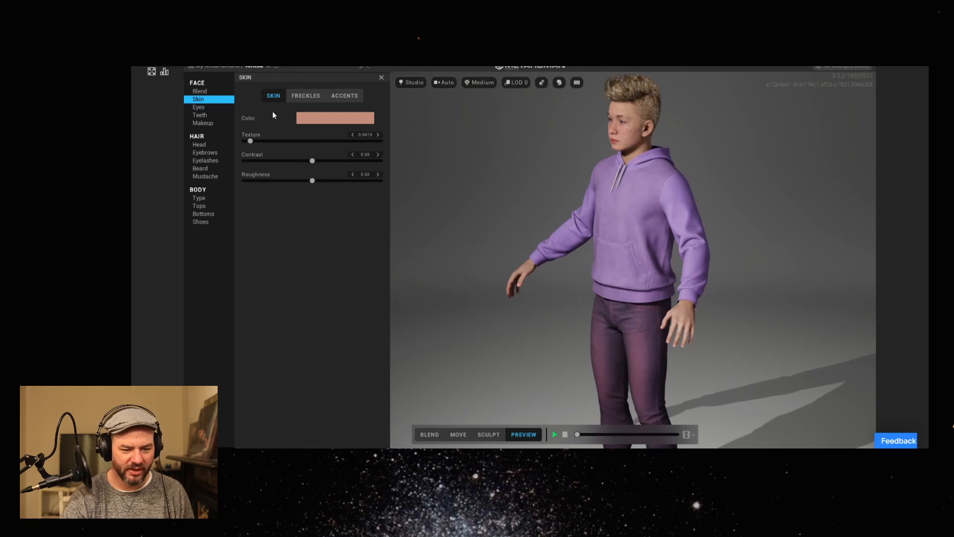
pyautogui.click(357, 97)
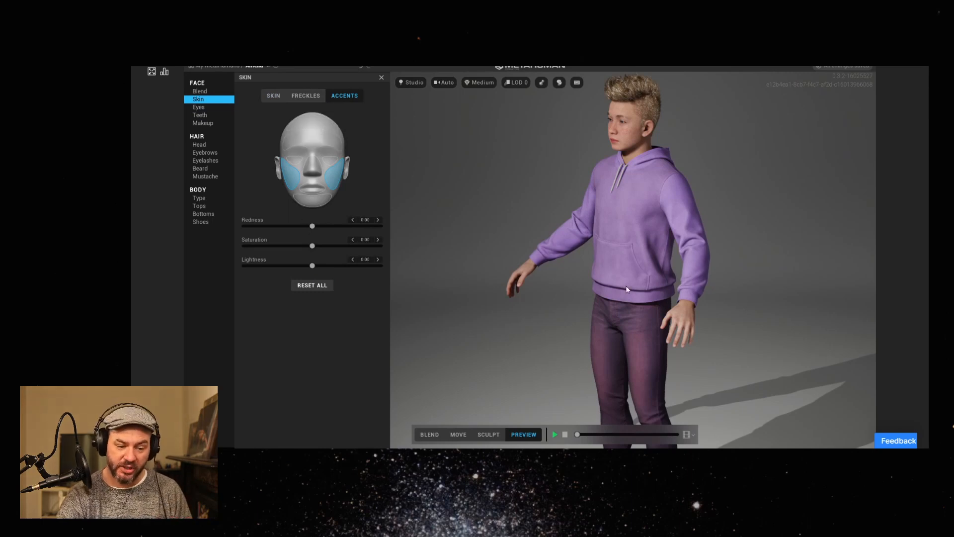
pyautogui.click(555, 434)
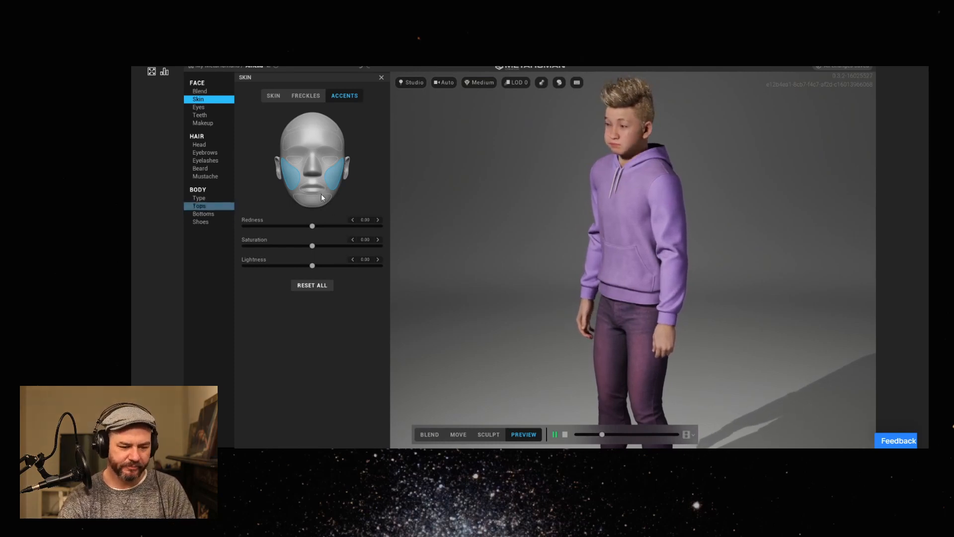
pyautogui.click(566, 435)
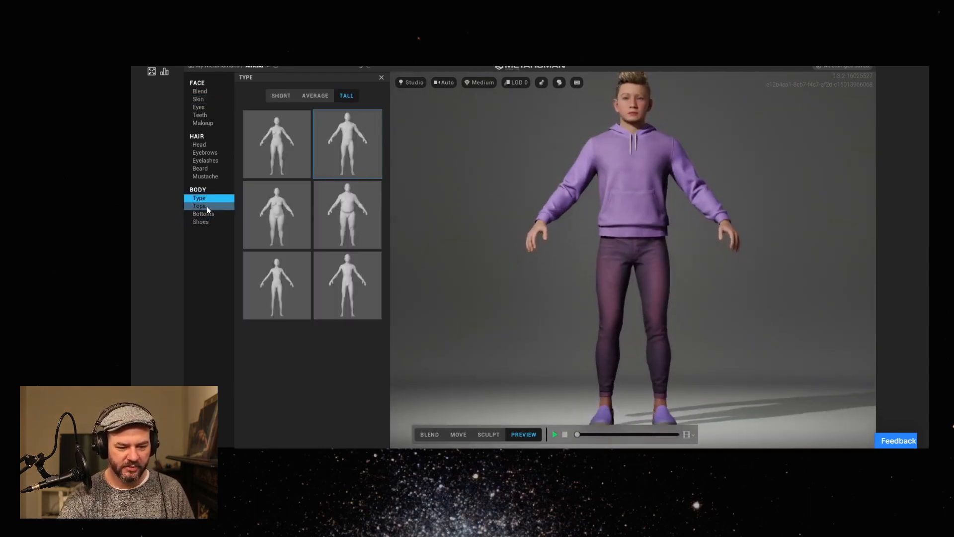
# Try the button-up shirt and the Sweater on the character, and return to the Hoodie.
pyautogui.click(207, 206)
pyautogui.click(264, 155)
pyautogui.click(303, 156)
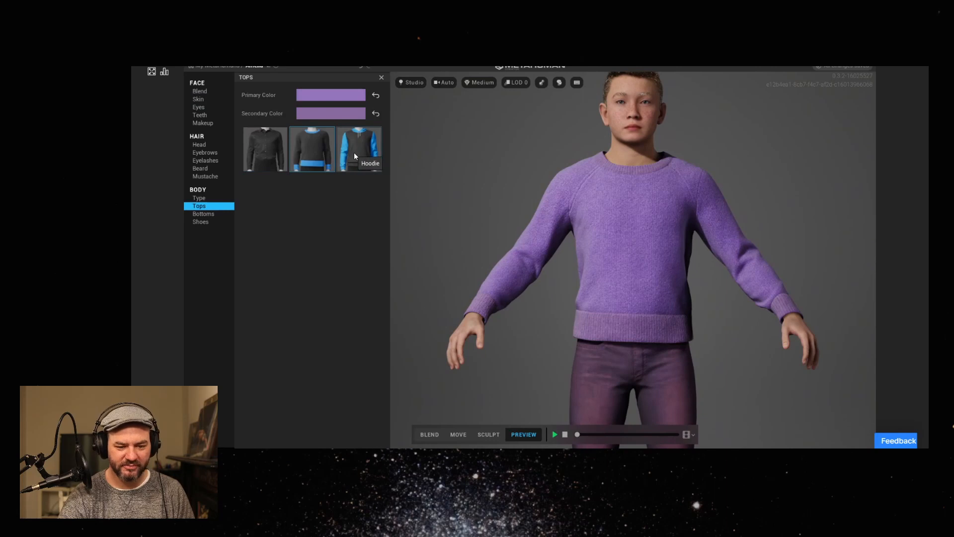
pyautogui.moveTo(640, 292); pyautogui.dragTo(615, 300)
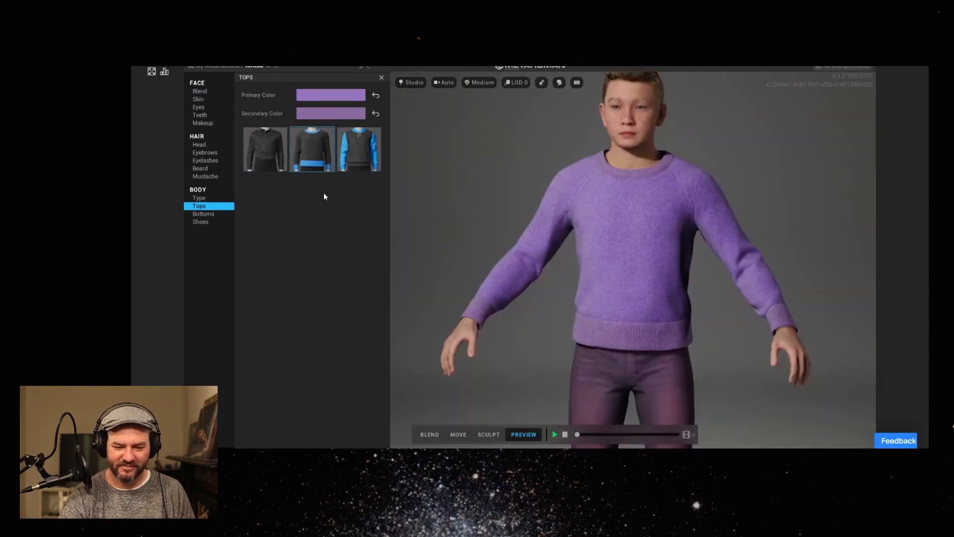
pyautogui.click(352, 149)
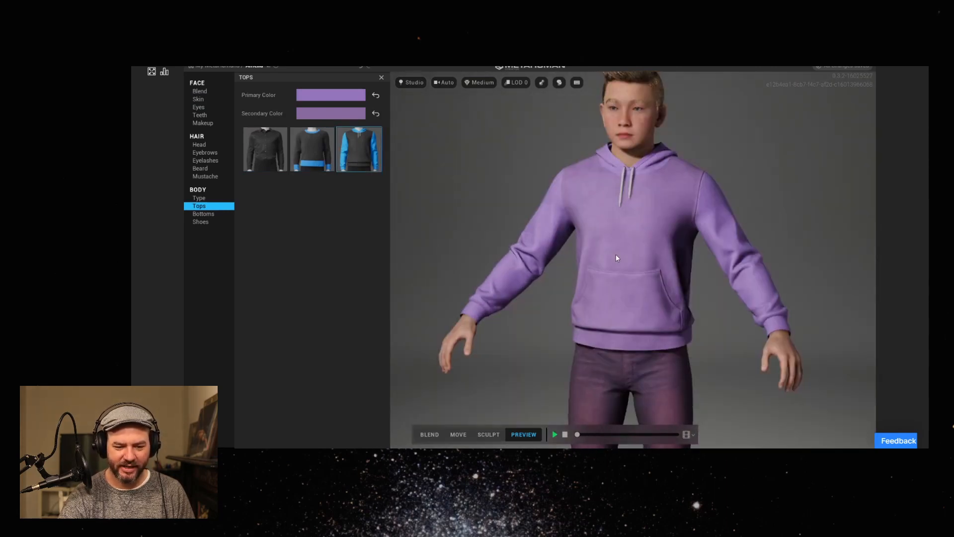
# Try a bright green and a pale green secondary color on the hoodie, and undo the color changes.
pyautogui.click(331, 113)
pyautogui.click(347, 158)
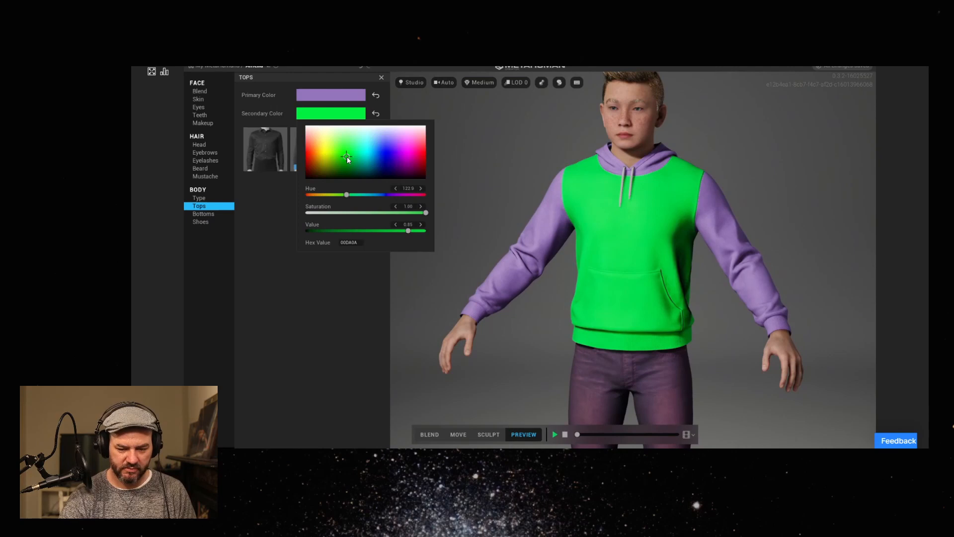
pyautogui.moveTo(347, 156); pyautogui.dragTo(347, 144)
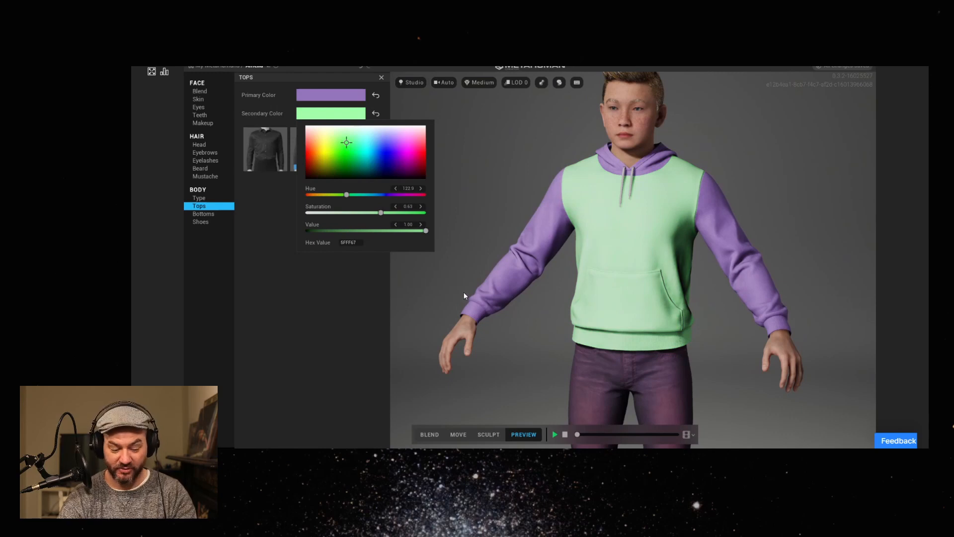
pyautogui.hotkey('ctrl', 'z')
pyautogui.hotkey('ctrl', 'z')
pyautogui.hotkey('ctrl', 'z')
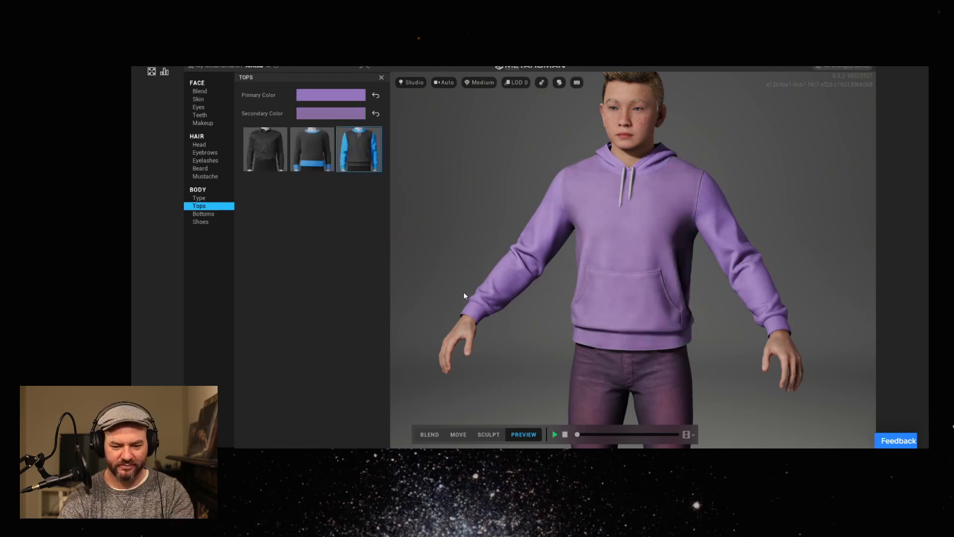
# Put on the Sweater, try the Jeans and the cuffed third style of bottoms, and view the whole outfit.
pyautogui.click(304, 161)
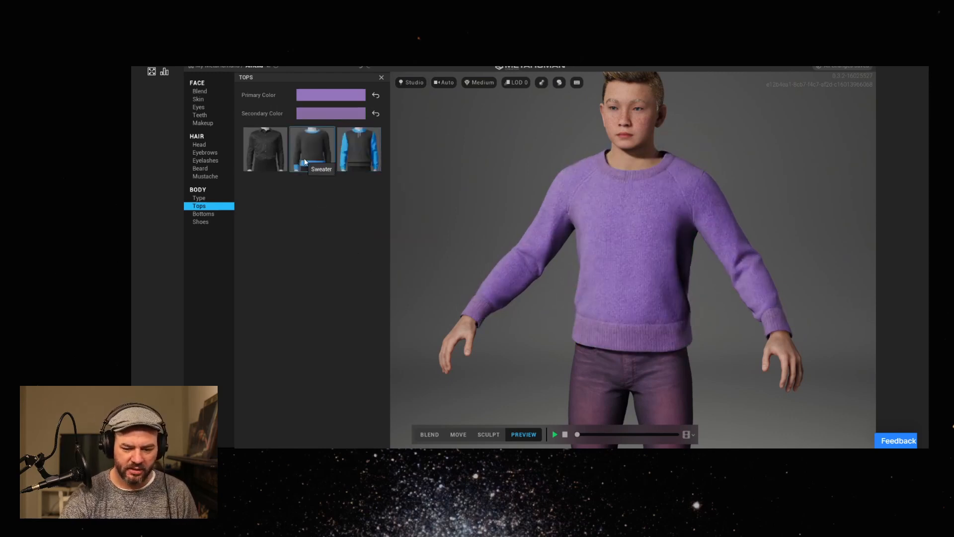
pyautogui.click(200, 214)
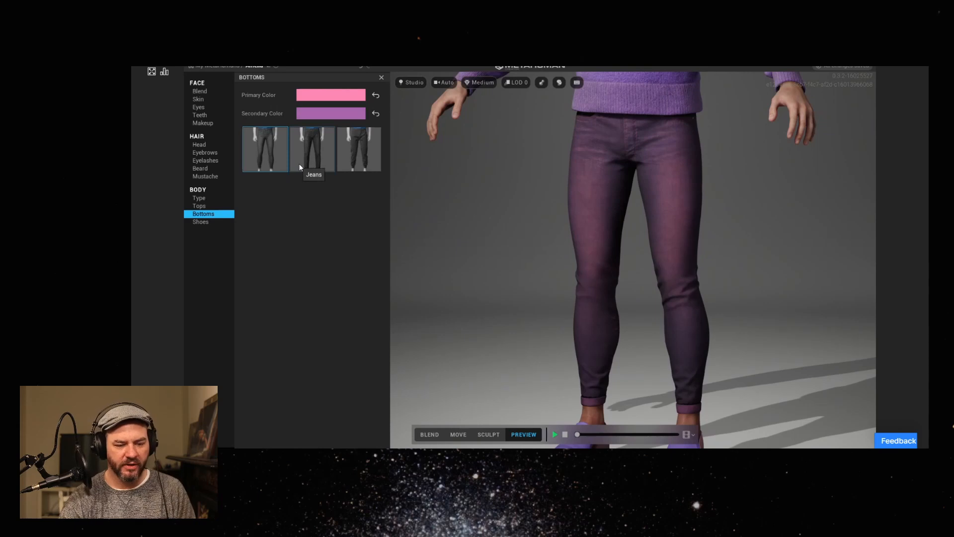
pyautogui.click(313, 160)
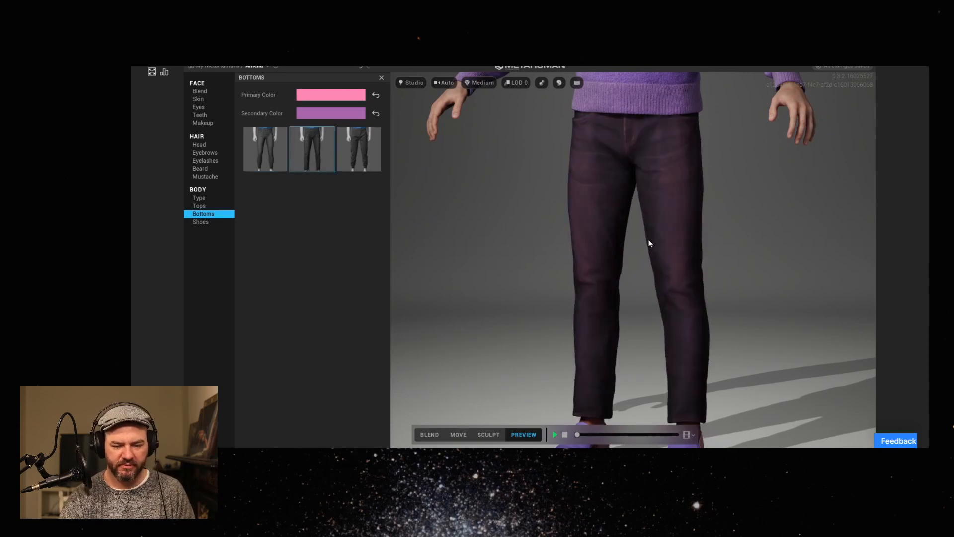
pyautogui.click(359, 161)
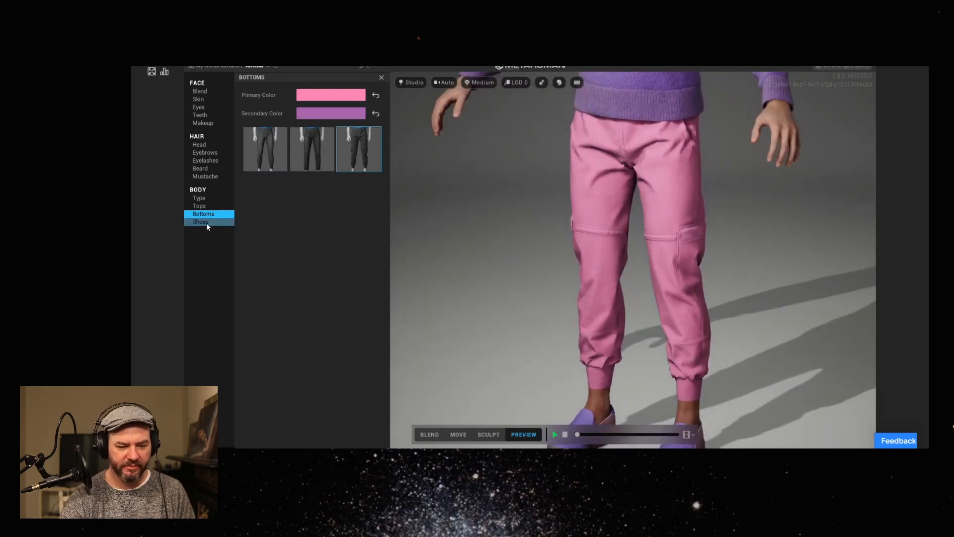
pyautogui.scroll(-5, 606, 251)
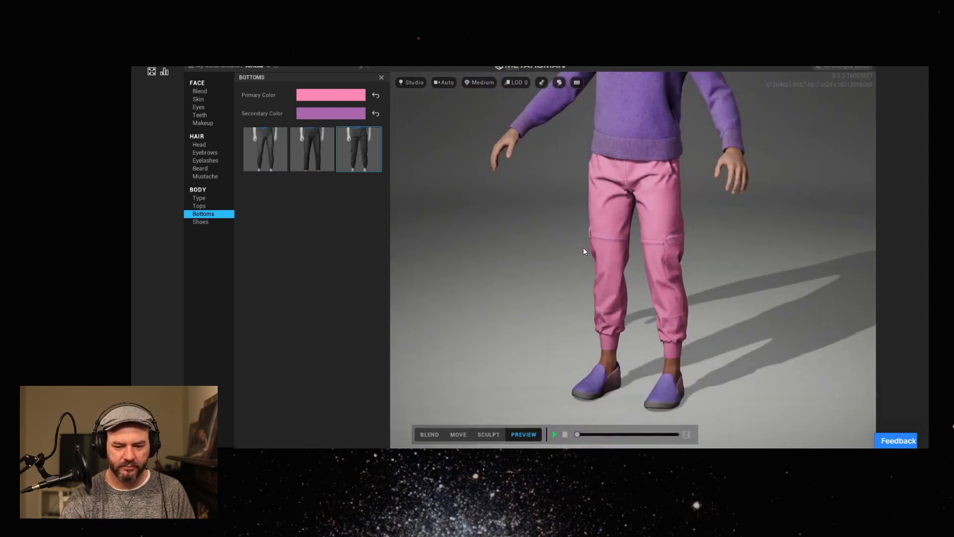
pyautogui.moveTo(555, 239); pyautogui.dragTo(556, 259, button='middle')
pyautogui.moveTo(556, 258); pyautogui.dragTo(620, 284)
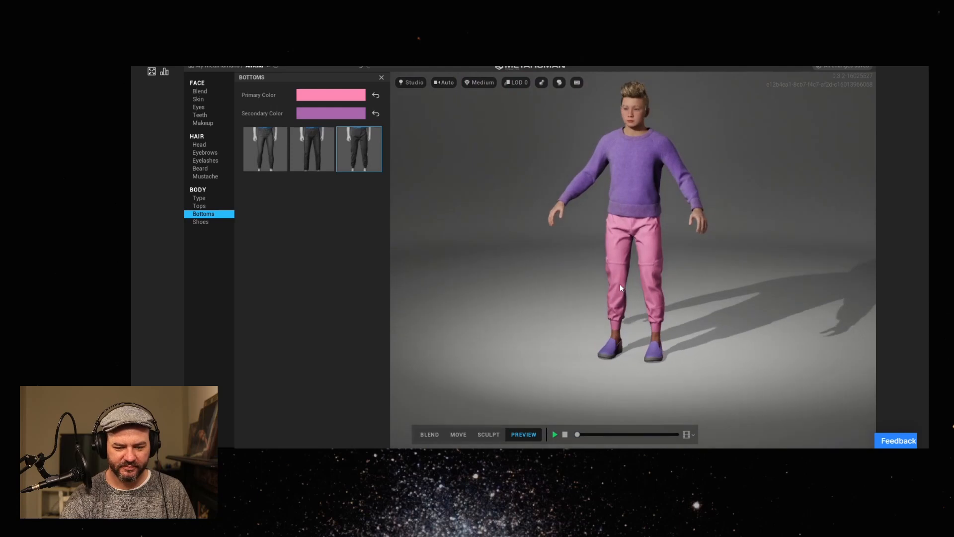
# Try the Casual Sneakers, Boots and Flip Flops, and inspect the feet from an angle.
pyautogui.click(201, 222)
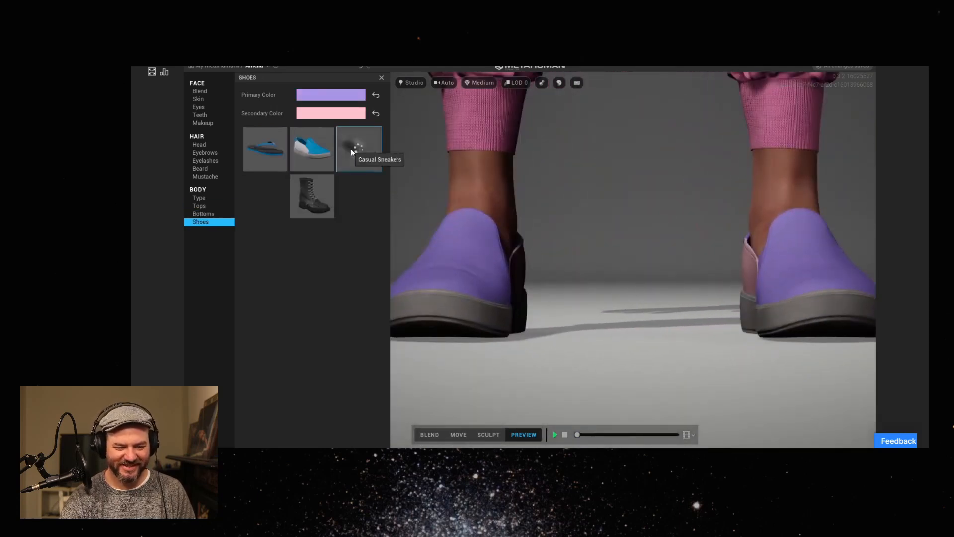
pyautogui.click(351, 148)
pyautogui.click(323, 207)
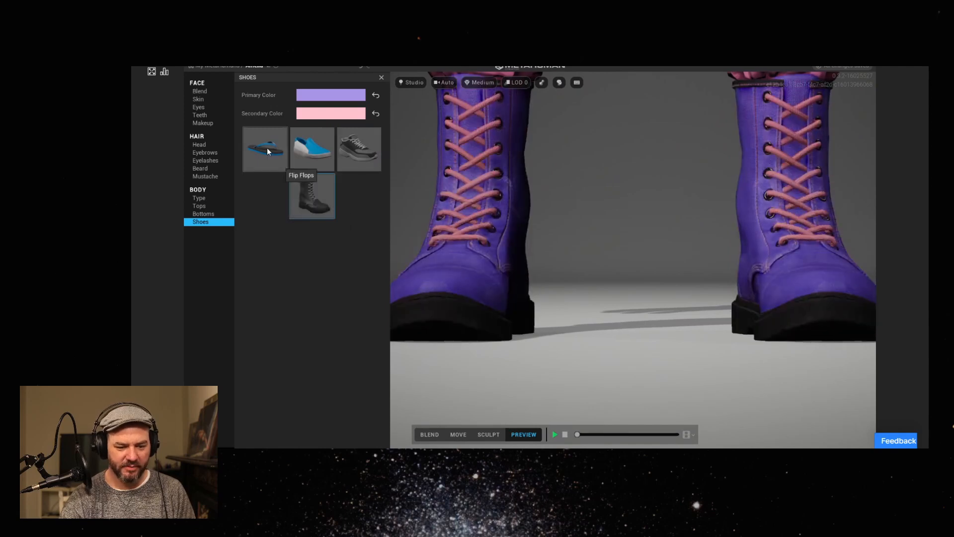
pyautogui.click(267, 149)
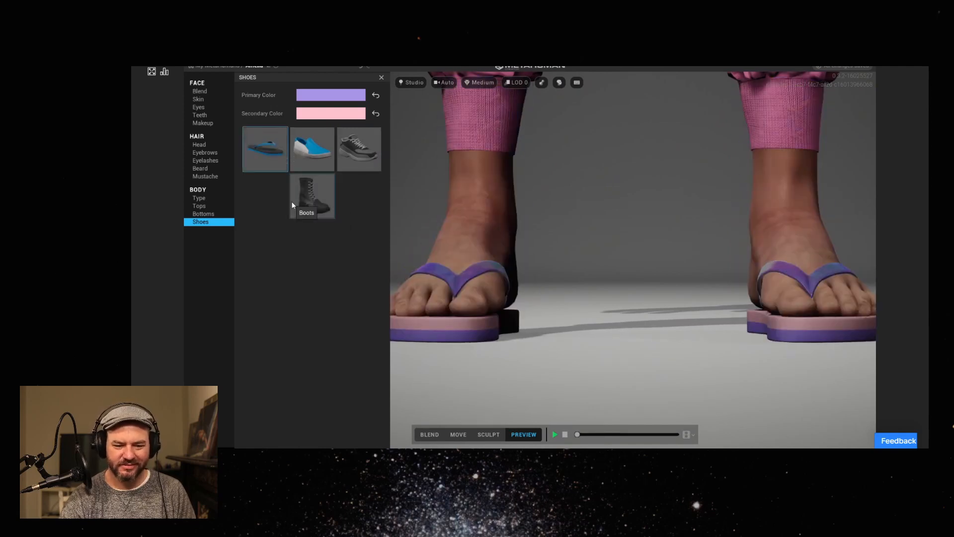
pyautogui.moveTo(582, 237); pyautogui.dragTo(538, 249)
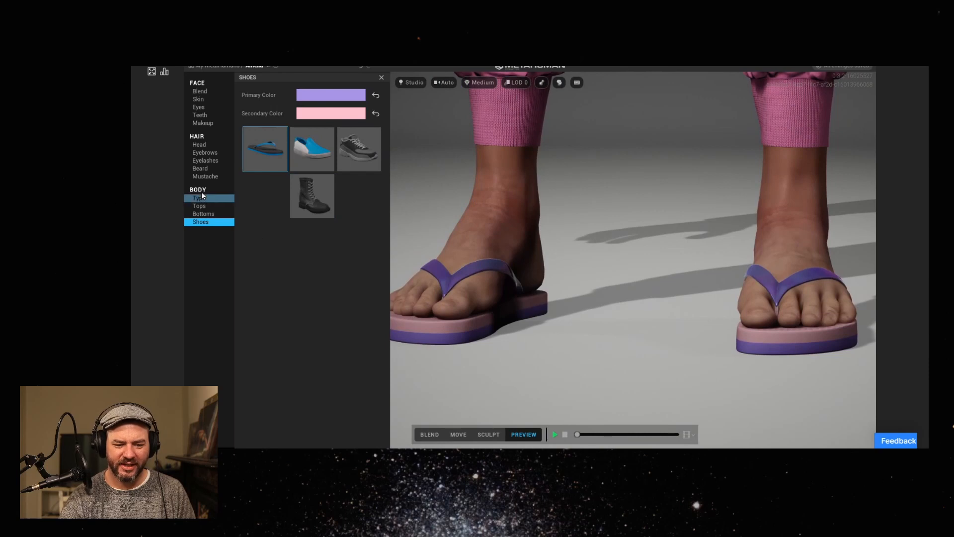
# Change the top to the button-up shirt and the bottoms to Jeans, comparing them with the cuffed pants.
pyautogui.click(211, 207)
pyautogui.click(270, 147)
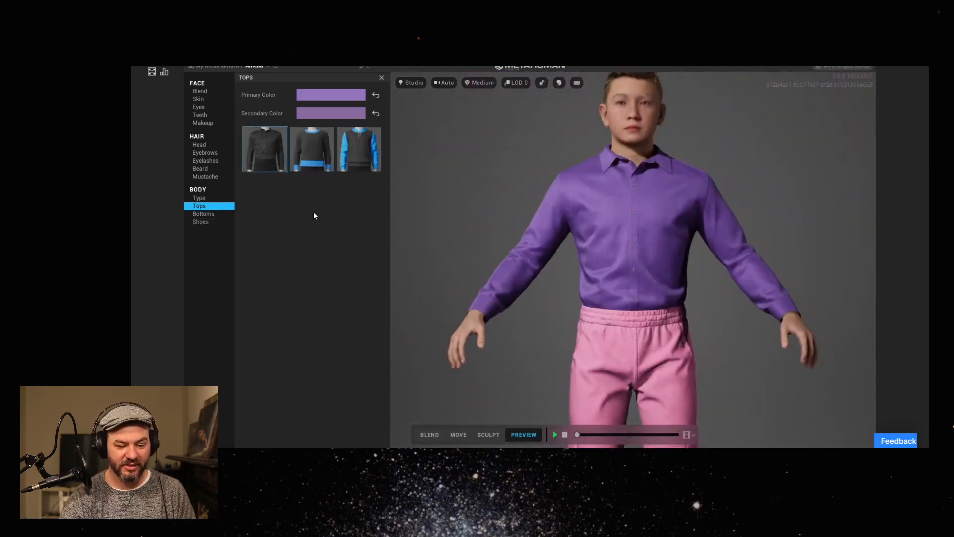
pyautogui.click(212, 214)
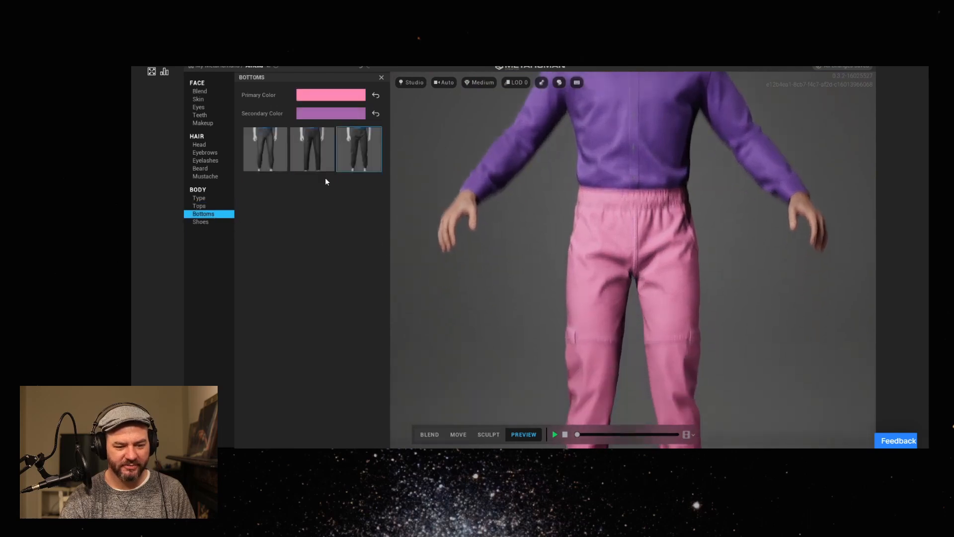
pyautogui.click(301, 158)
pyautogui.click(310, 154)
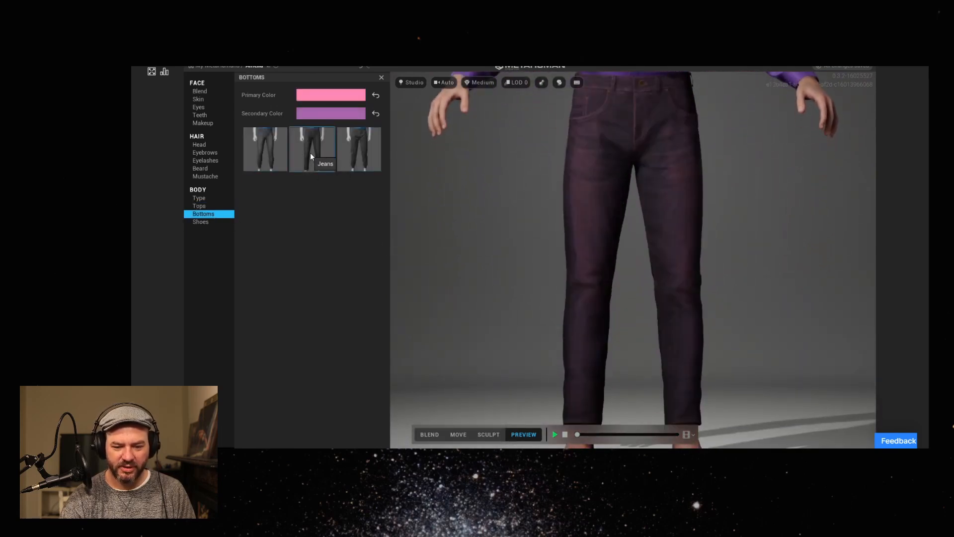
pyautogui.click(342, 152)
pyautogui.click(308, 152)
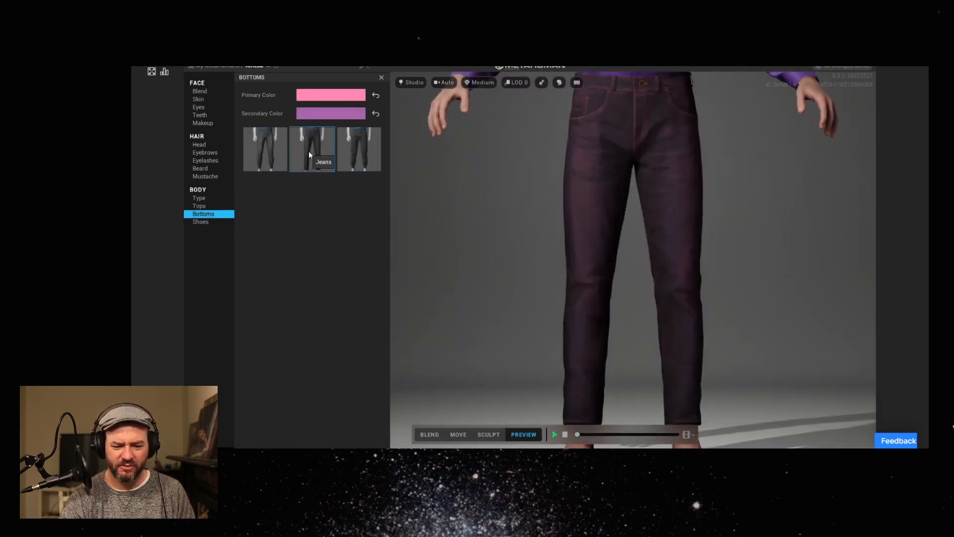
# Put Boots on the character, considering the Flats as an alternative.
pyautogui.click(217, 223)
pyautogui.click(320, 201)
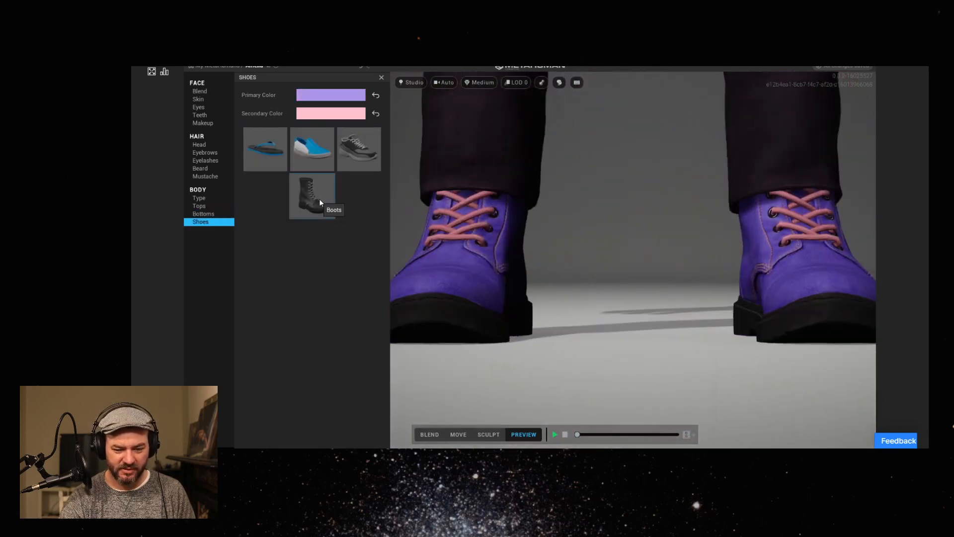
pyautogui.click(304, 149)
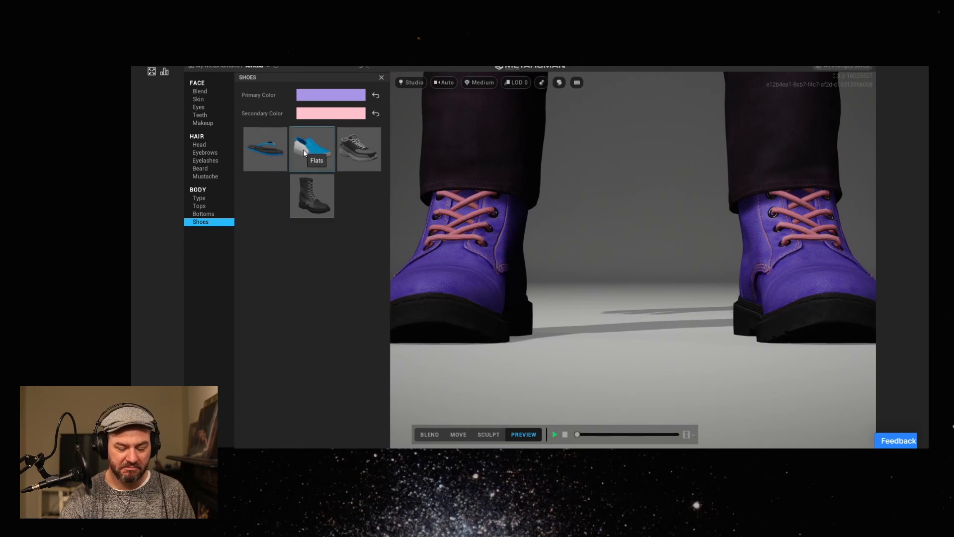
pyautogui.click(328, 203)
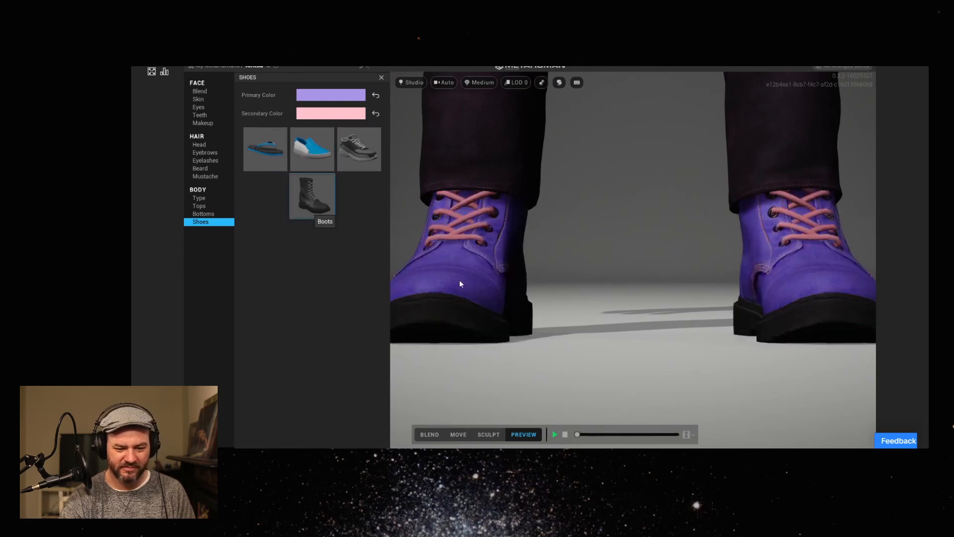
# Examine the full outfit of shirt, jeans and boots from several angles and distances.
pyautogui.scroll(-3, 549, 285)
pyautogui.scroll(-3, 566, 286)
pyautogui.moveTo(572, 308); pyautogui.dragTo(532, 362)
pyautogui.scroll(-2, 570, 330)
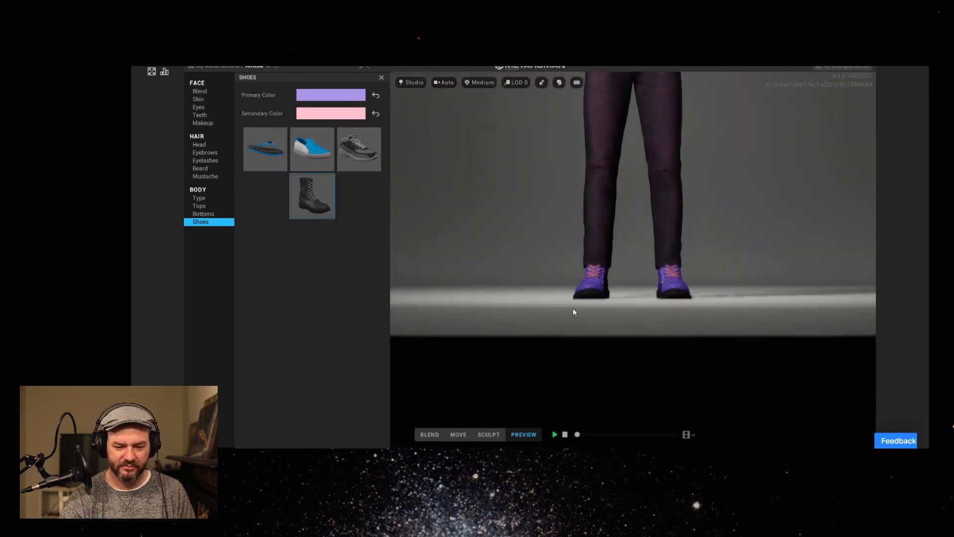
pyautogui.scroll(-3, 570, 331)
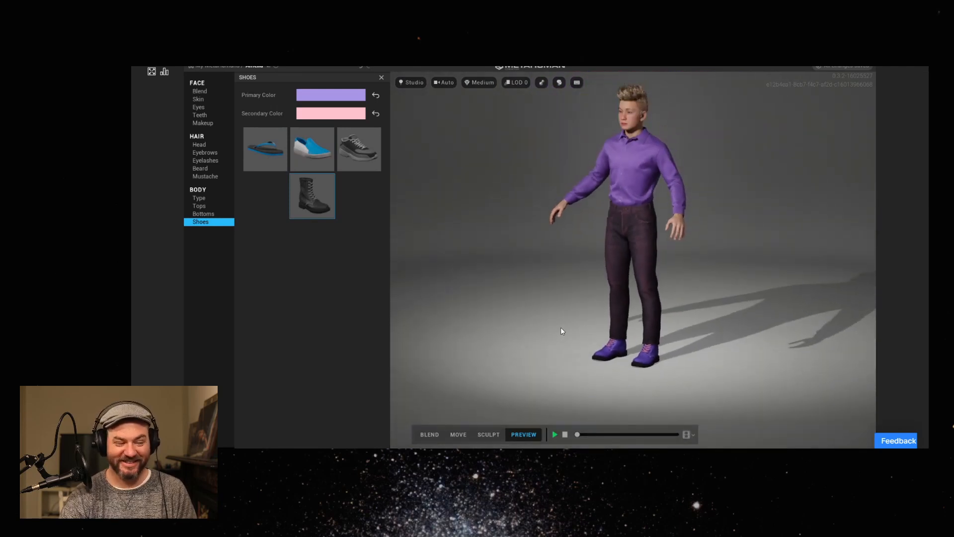
pyautogui.moveTo(590, 303); pyautogui.dragTo(684, 331)
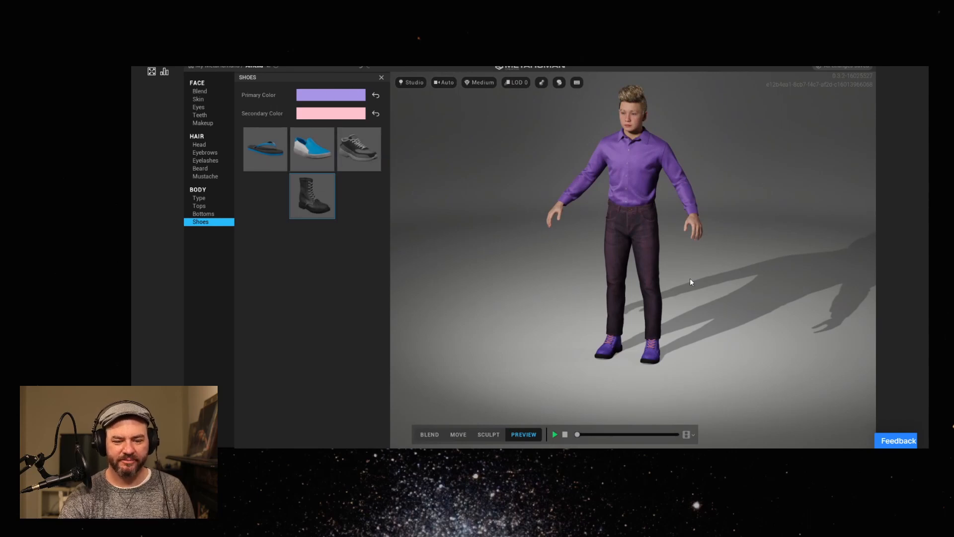
pyautogui.moveTo(577, 301); pyautogui.dragTo(616, 297)
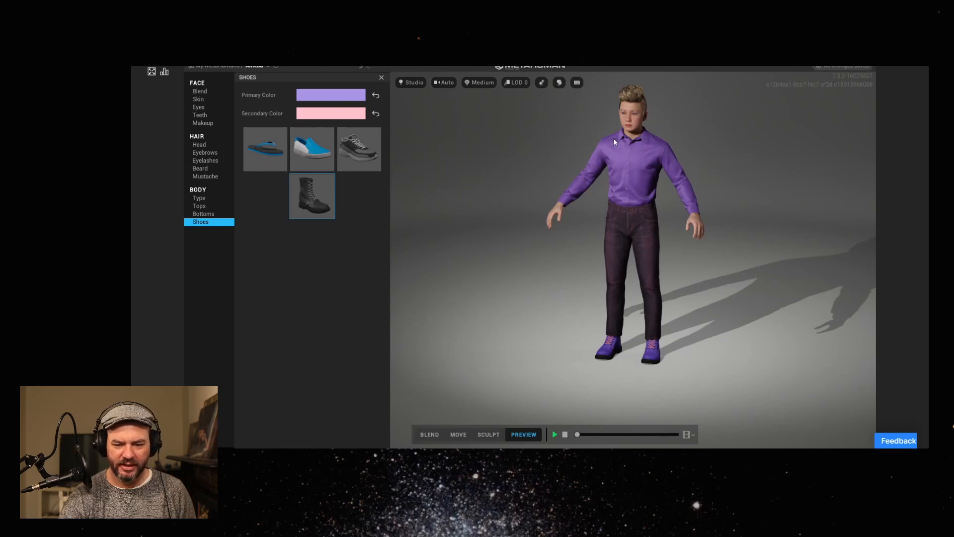
pyautogui.scroll(3, 641, 170)
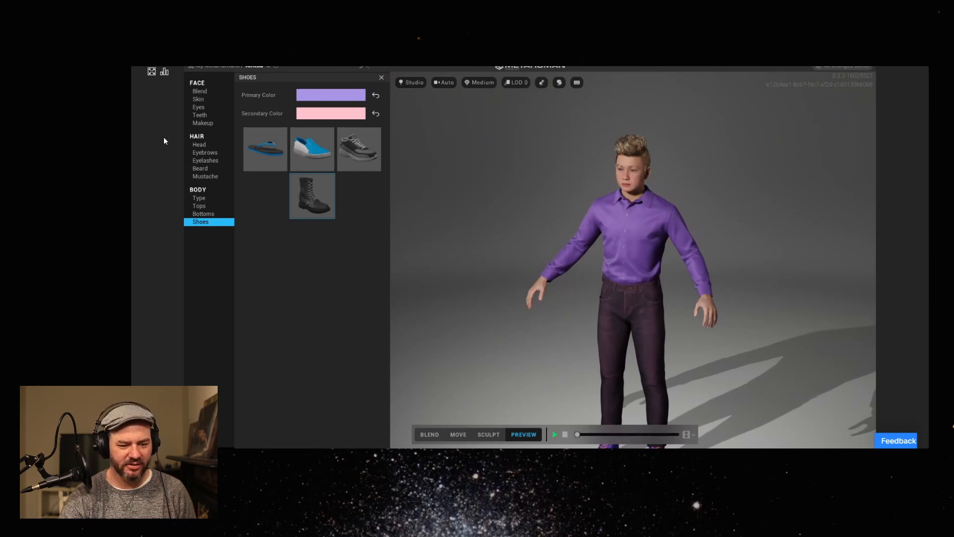
# Try the second Tall body type in the second row, and apply the second type in the third row at Short height.
pyautogui.click(204, 197)
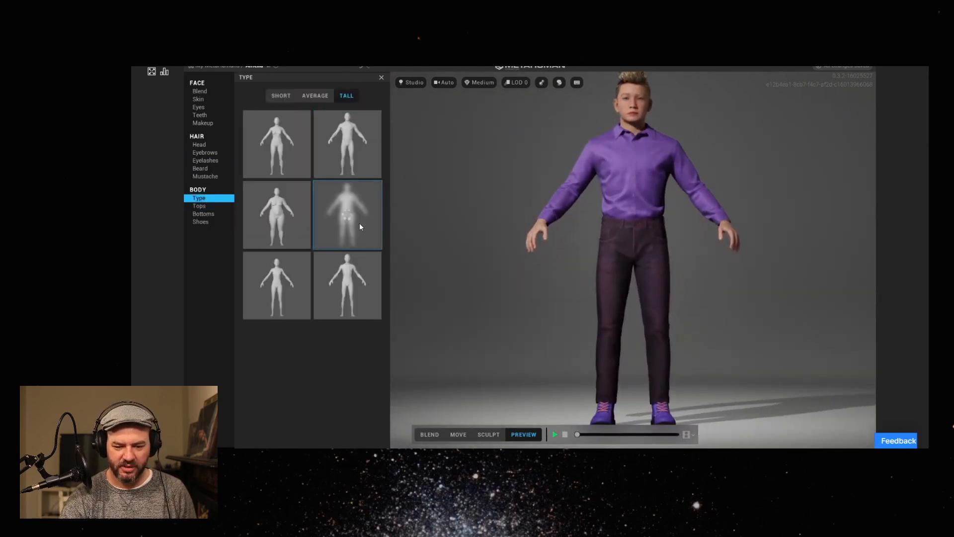
pyautogui.click(357, 272)
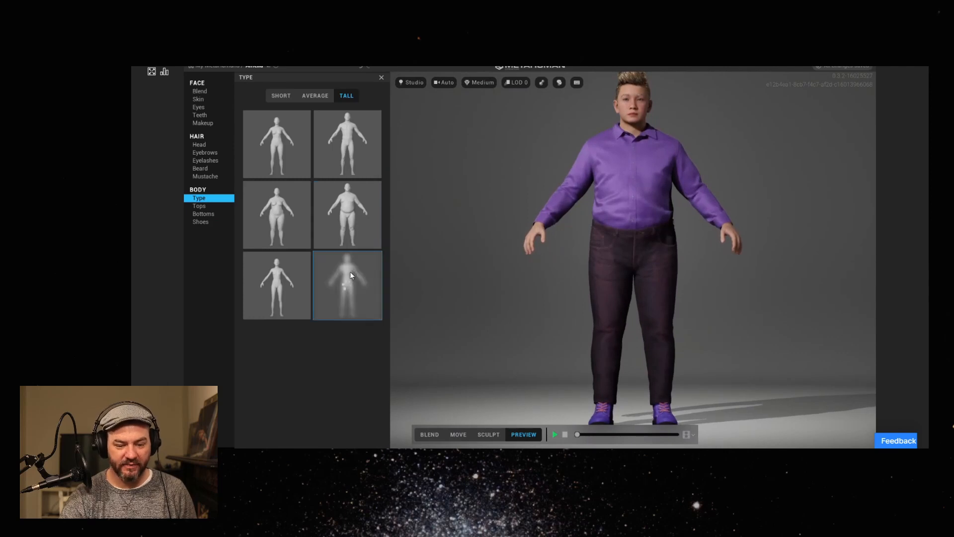
pyautogui.click(283, 96)
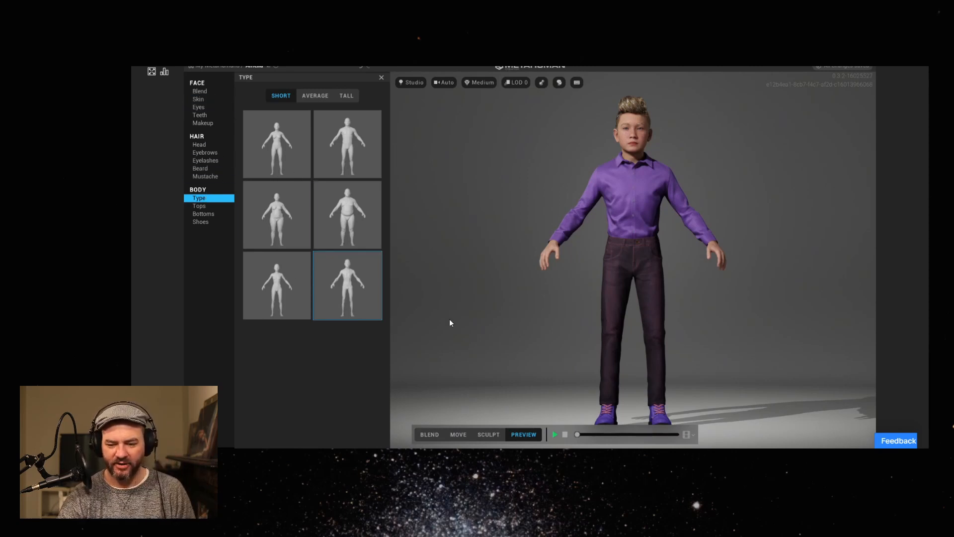
# Try both first-row Short body types, and apply the first type in the first row at Average height after comparing other Average types.
pyautogui.click(338, 142)
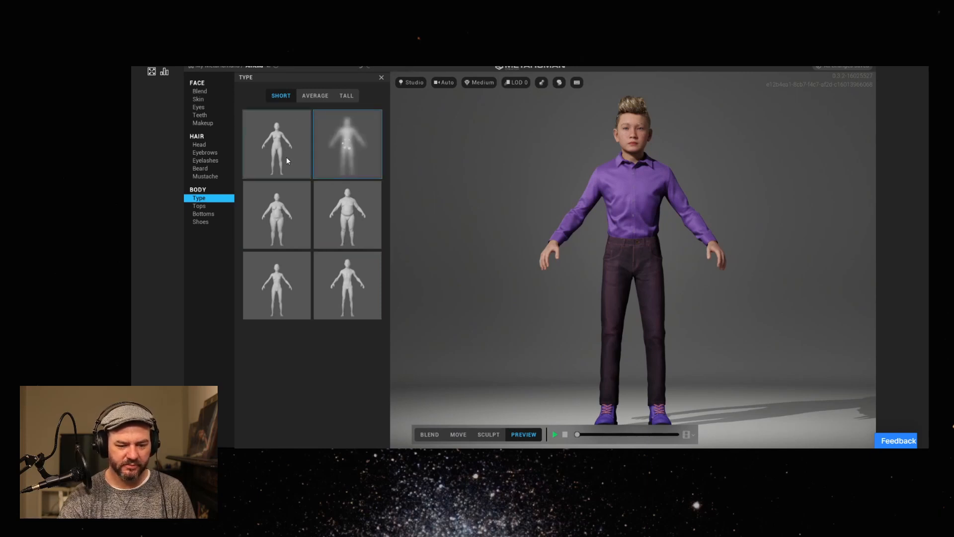
pyautogui.click(287, 158)
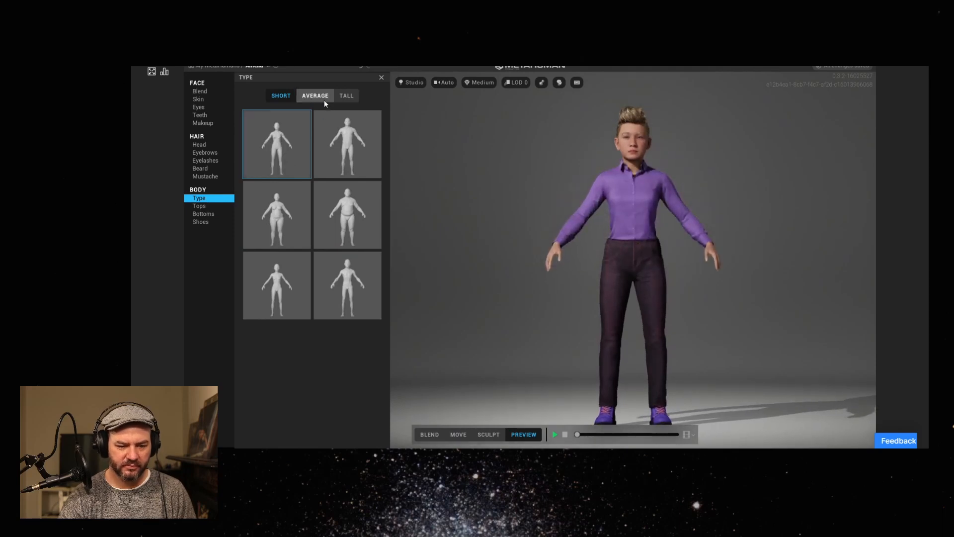
pyautogui.click(311, 99)
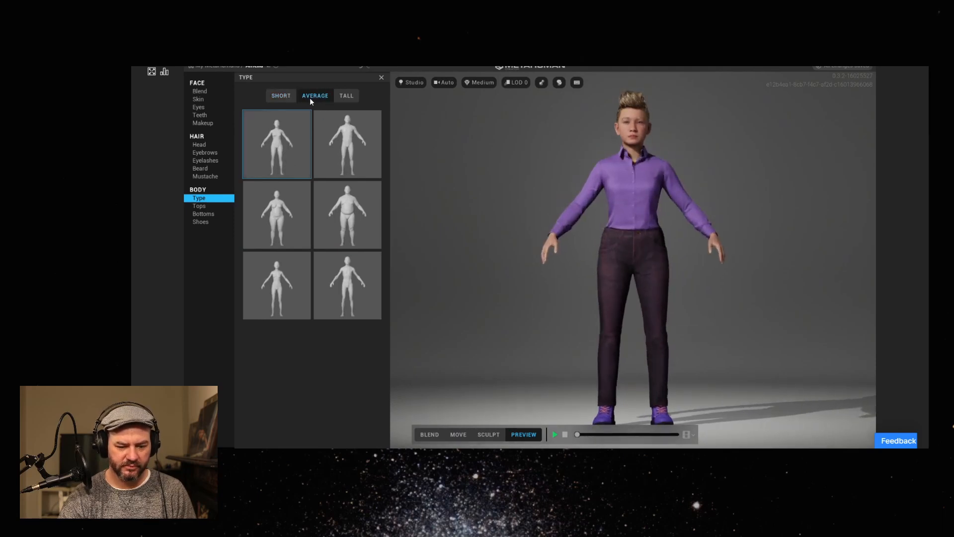
pyautogui.click(259, 199)
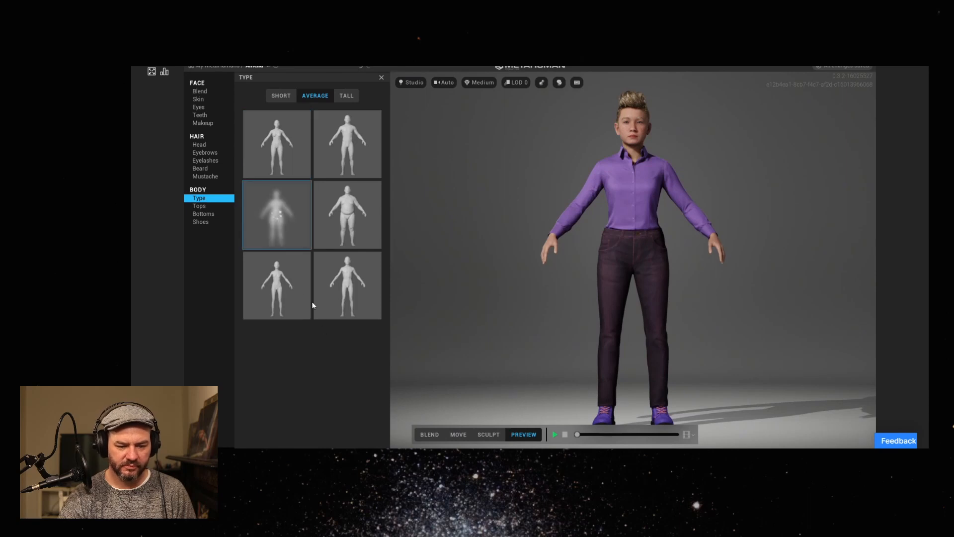
pyautogui.click(299, 288)
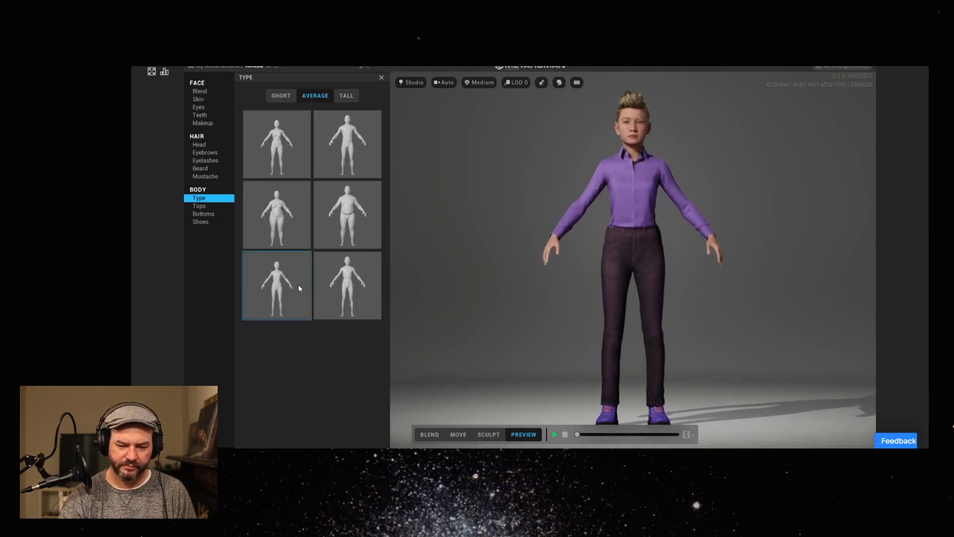
pyautogui.click(282, 163)
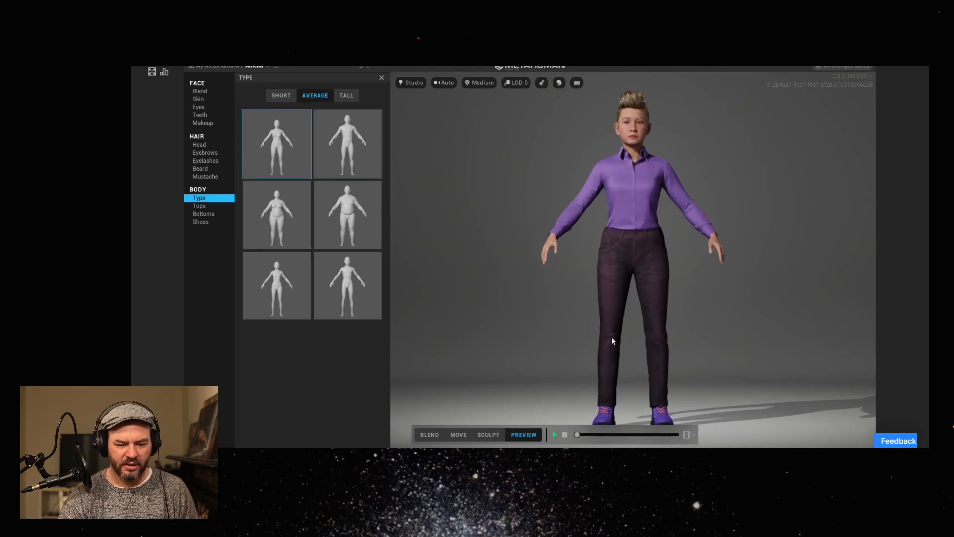
pyautogui.moveTo(733, 338)
pyautogui.mouseDown()
pyautogui.moveTo(514, 371)
pyautogui.moveTo(526, 347)
pyautogui.moveTo(732, 334)
pyautogui.mouseUp()
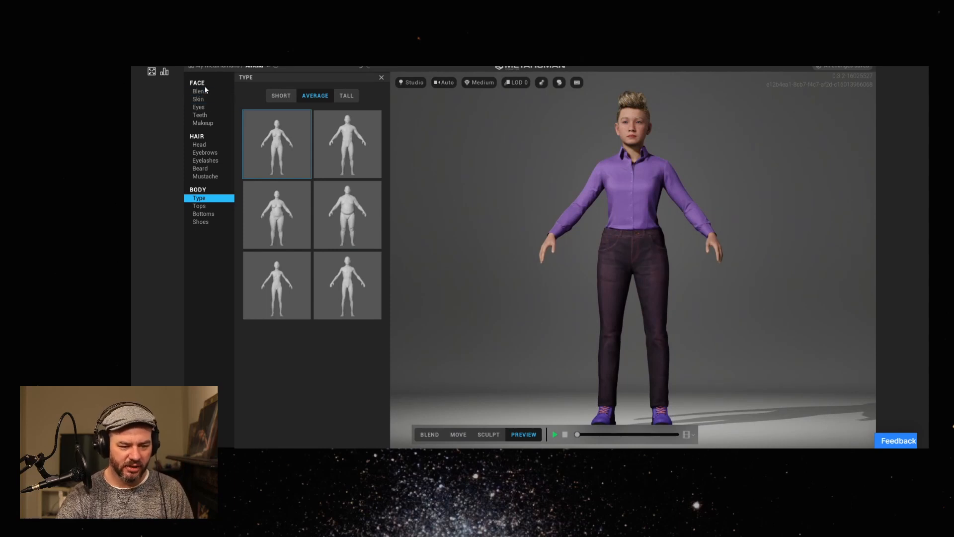
# Examine the head and hair up close from the side, view the face controls in Move mode and look through the Blend presets.
pyautogui.click(206, 144)
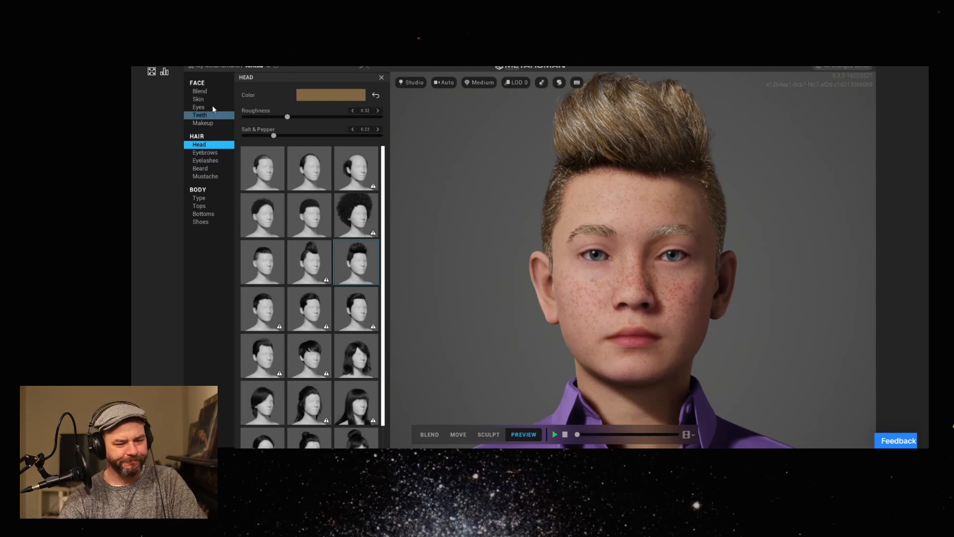
pyautogui.click(201, 91)
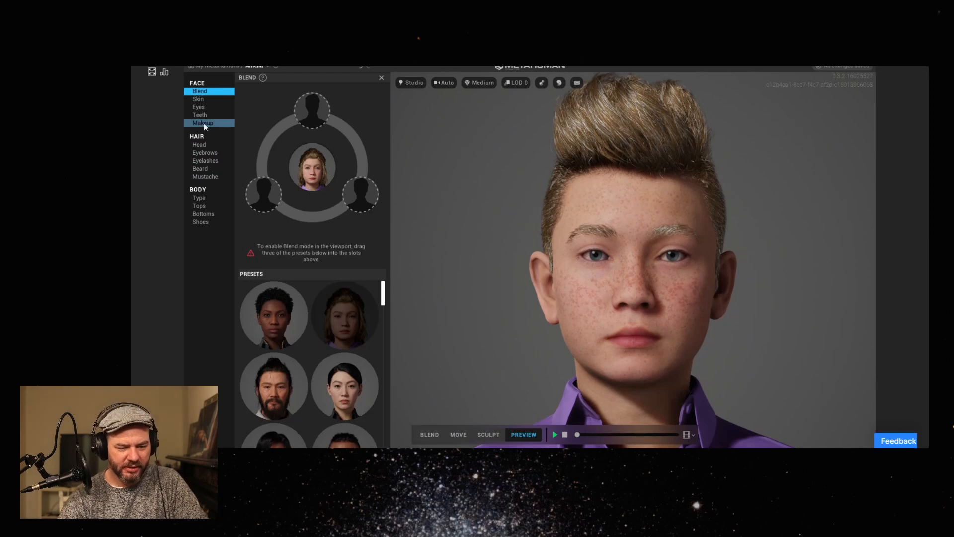
pyautogui.moveTo(595, 333); pyautogui.dragTo(789, 352)
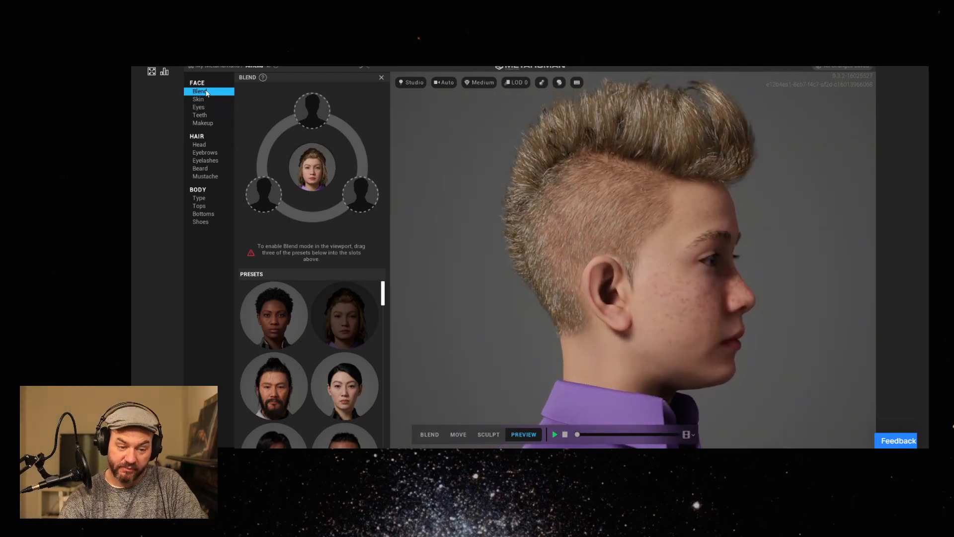
pyautogui.click(458, 434)
pyautogui.moveTo(788, 336); pyautogui.dragTo(554, 345)
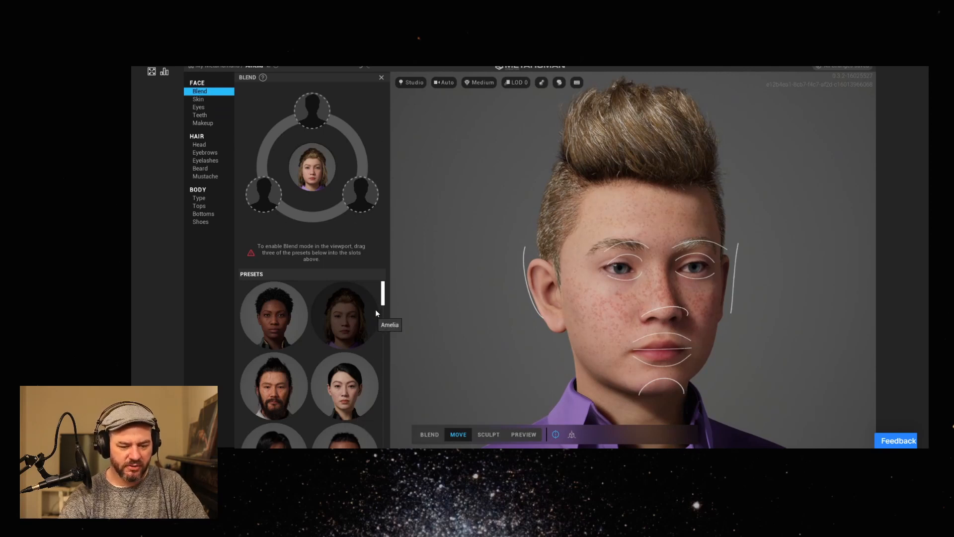
pyautogui.moveTo(386, 301); pyautogui.dragTo(382, 335)
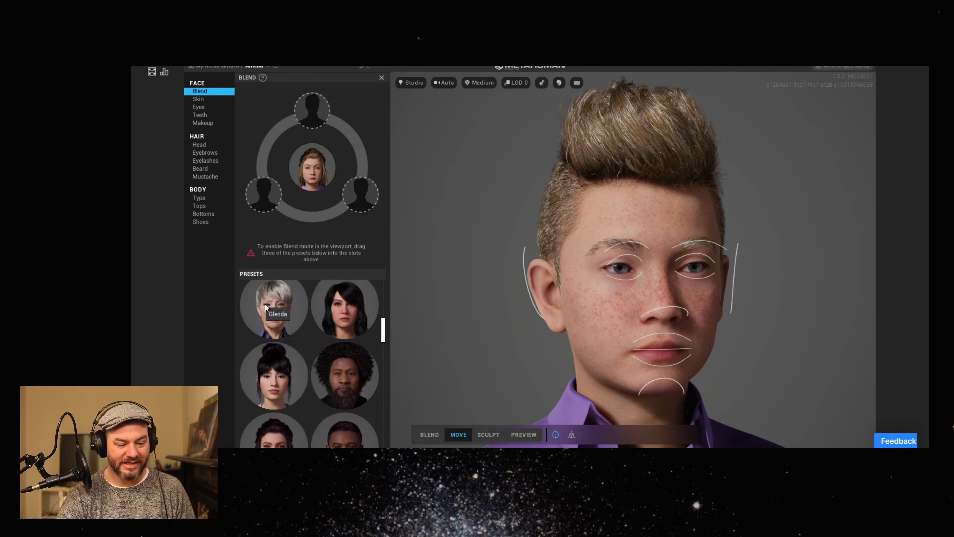
pyautogui.moveTo(384, 336)
pyautogui.mouseDown()
pyautogui.moveTo(384, 350)
pyautogui.moveTo(388, 333)
pyautogui.mouseUp()
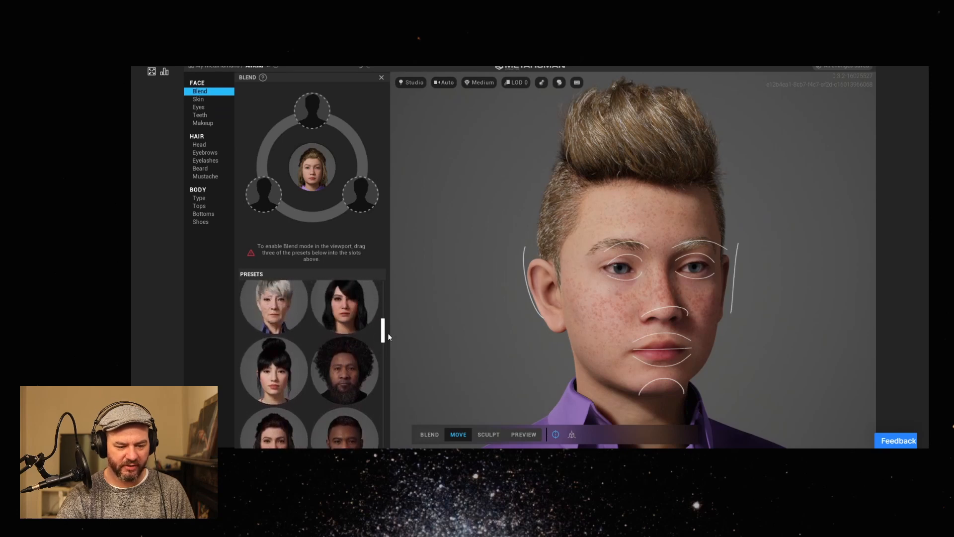
pyautogui.moveTo(384, 332); pyautogui.dragTo(386, 328)
pyautogui.scroll(-2, 385, 328)
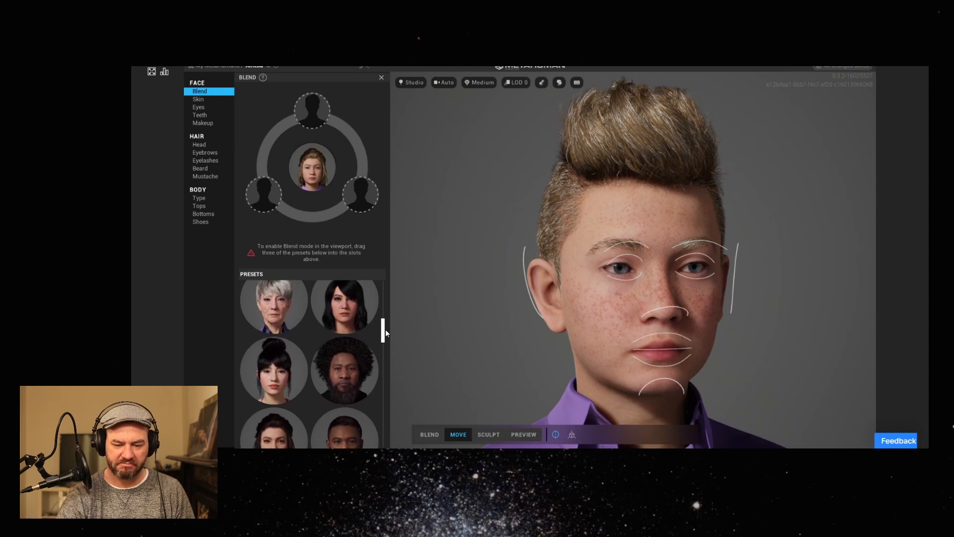
pyautogui.scroll(-1, 386, 328)
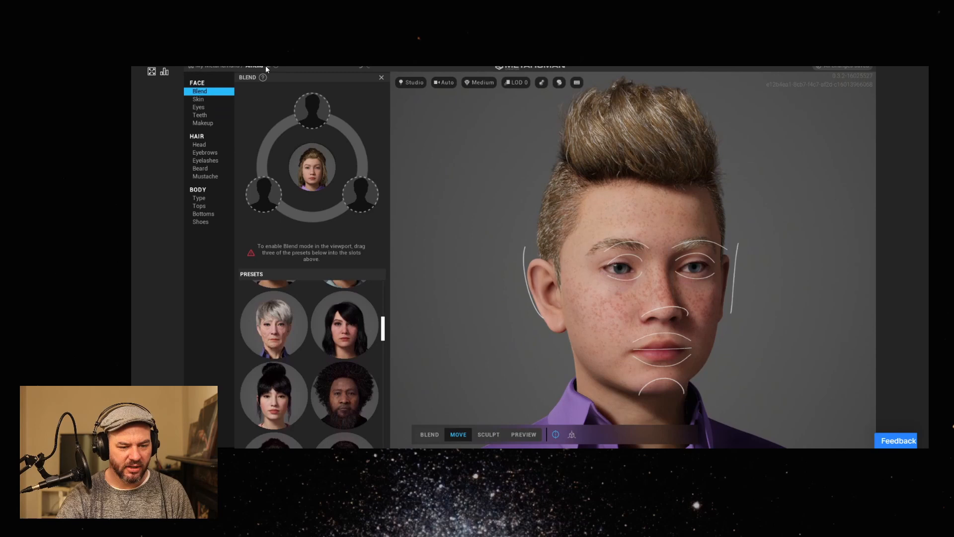
# Rename the MetaHuman as jez-amelia_v001.
pyautogui.moveTo(276, 66)
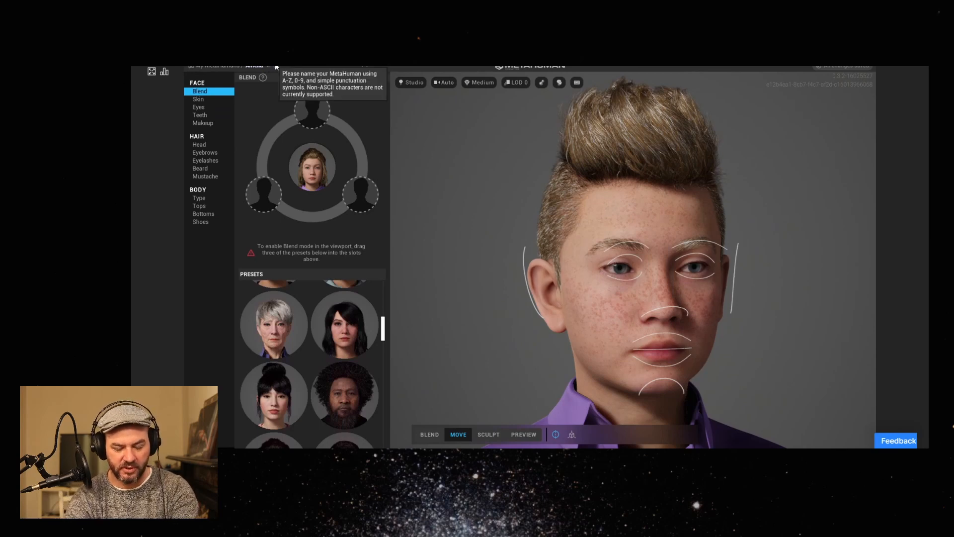
pyautogui.write('jez')
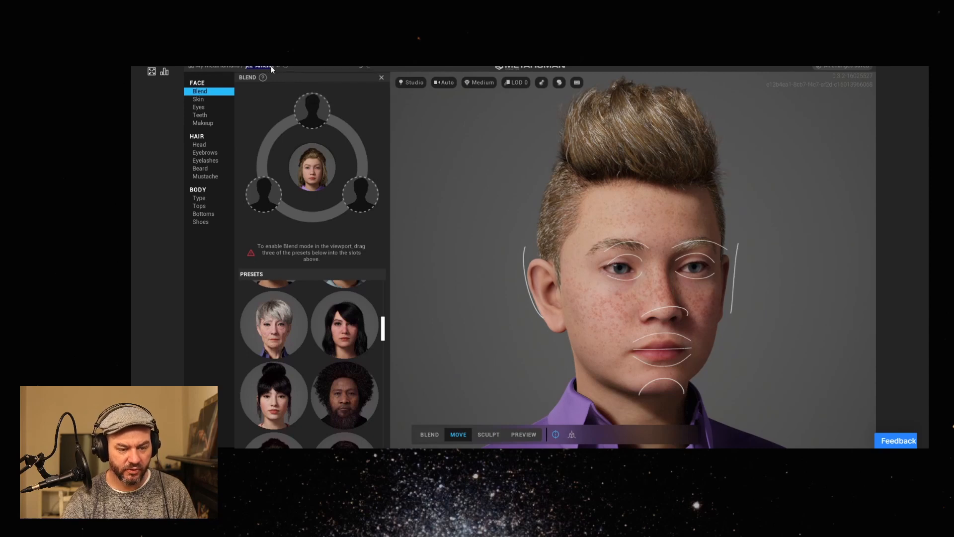
pyautogui.write('j')
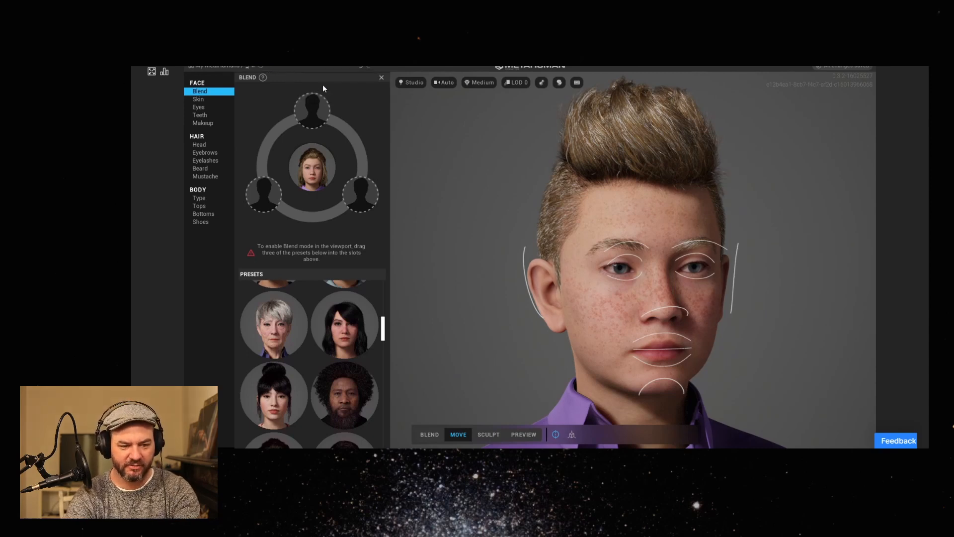
pyautogui.write('e')
pyautogui.press('BackSpace')
pyautogui.press('BackSpace')
pyautogui.write('jez-amelia_v001')
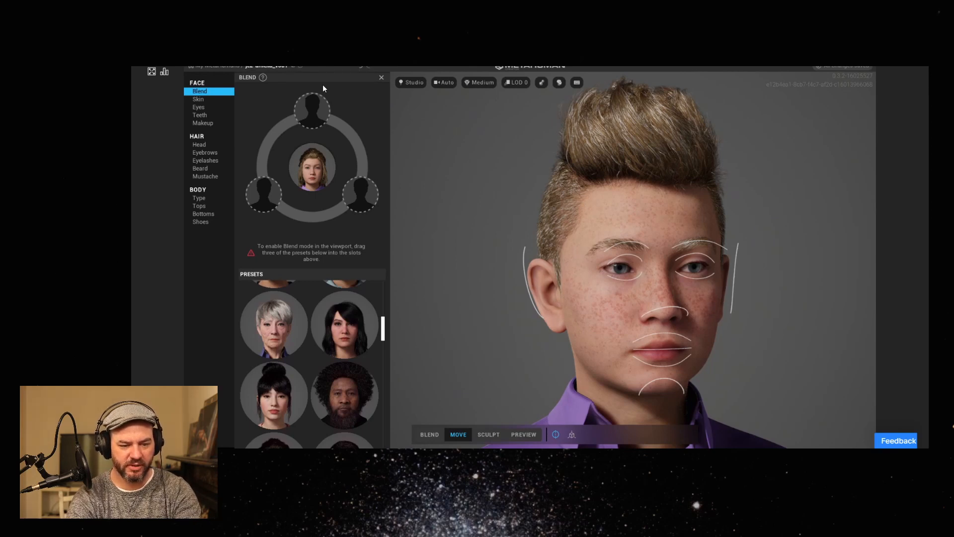
# Return to the character gallery, browse the starting presets and create a new MetaHuman from Nasim.
pyautogui.click(220, 68)
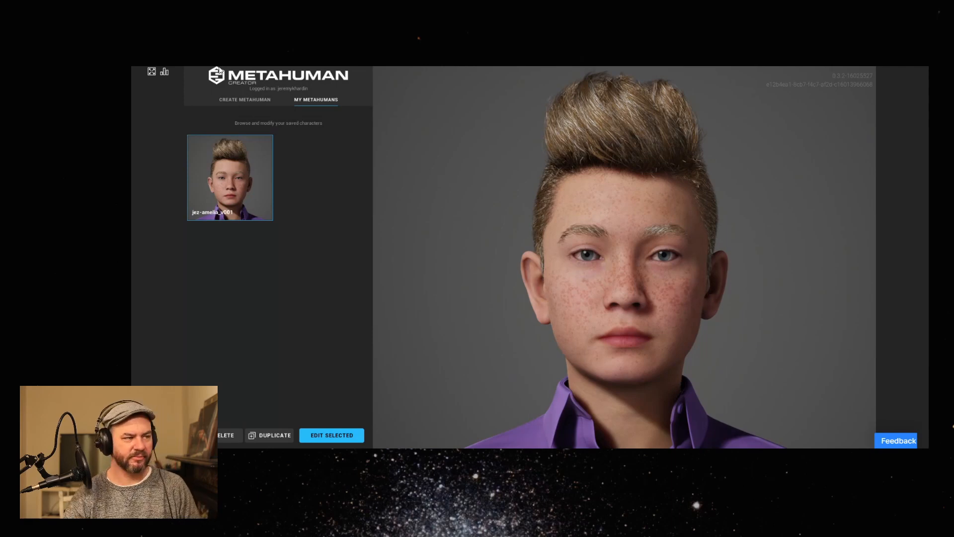
pyautogui.click(238, 101)
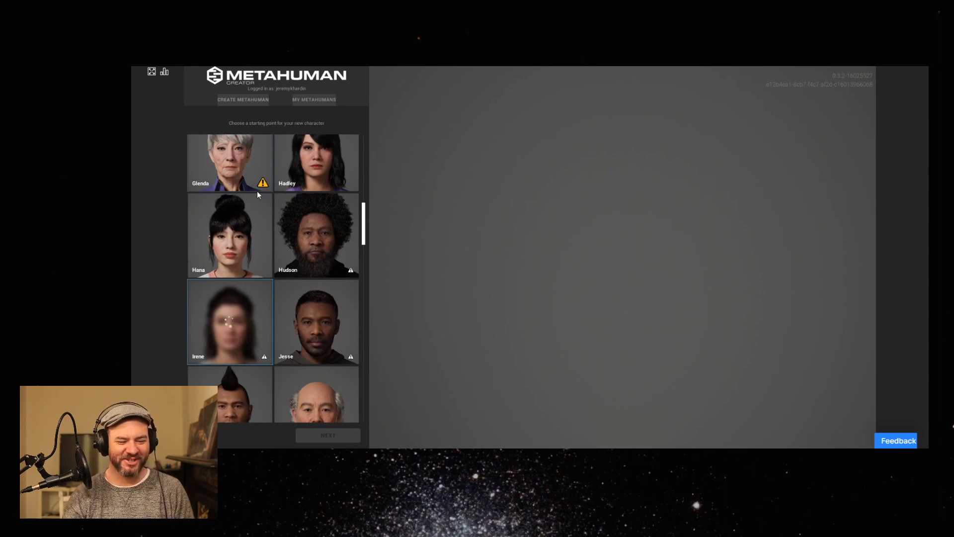
pyautogui.moveTo(263, 186)
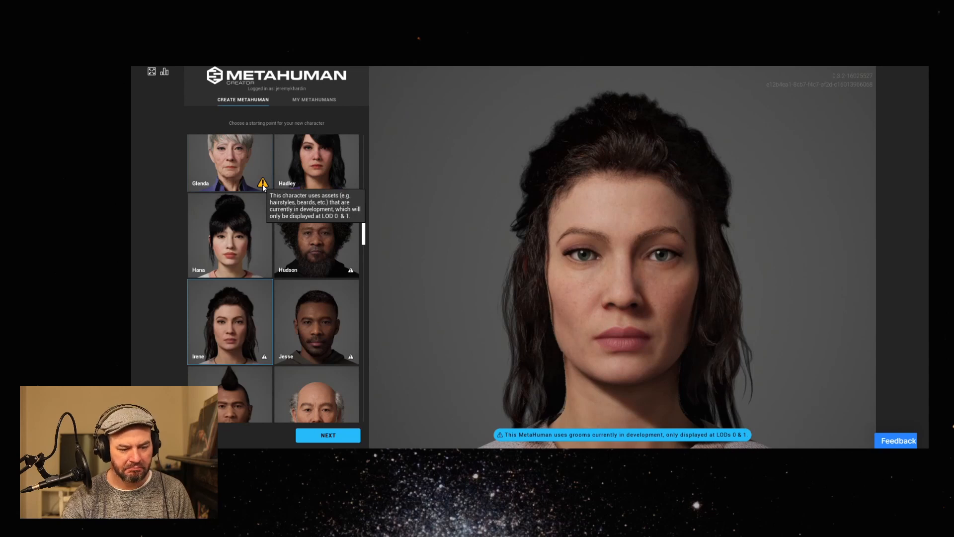
pyautogui.moveTo(365, 221); pyautogui.dragTo(374, 163)
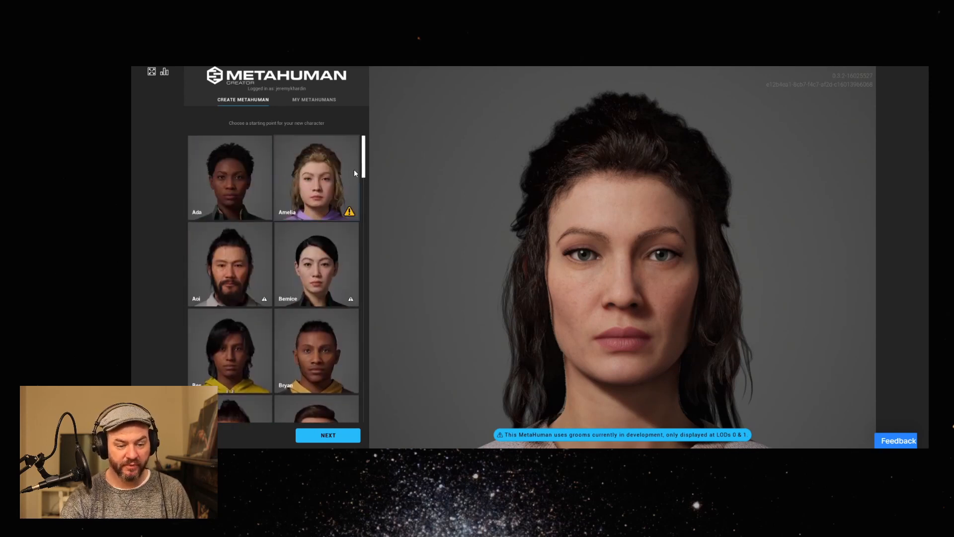
pyautogui.moveTo(366, 161); pyautogui.dragTo(362, 293)
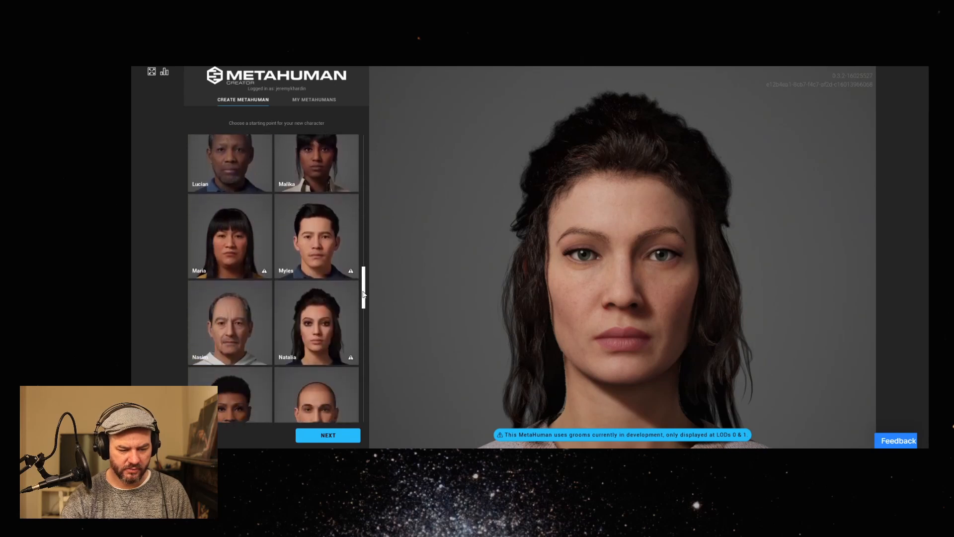
pyautogui.scroll(1, 240, 318)
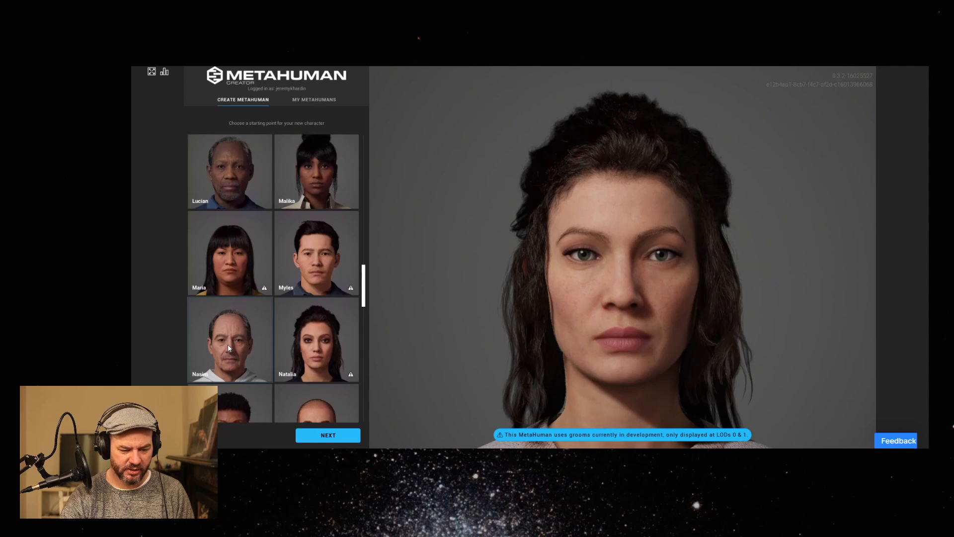
pyautogui.click(227, 344)
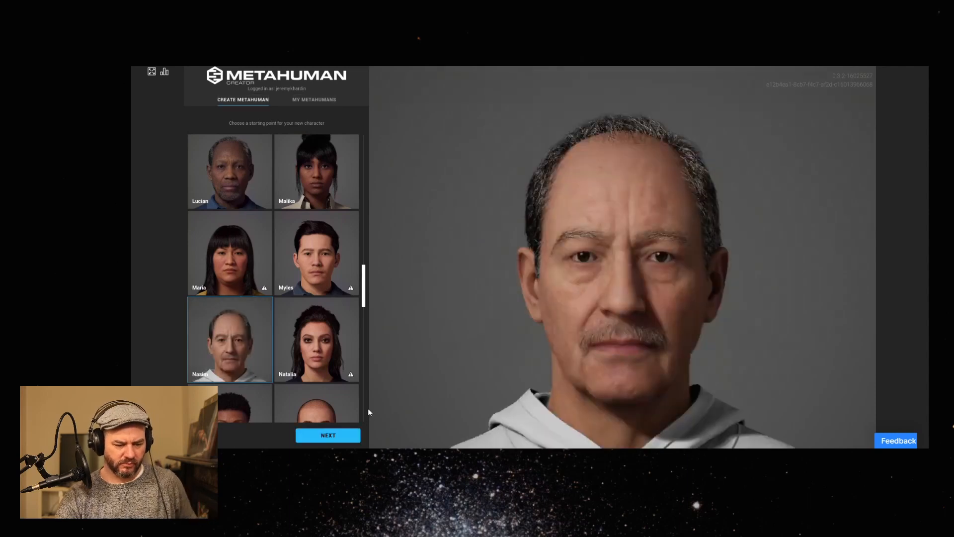
pyautogui.click(336, 437)
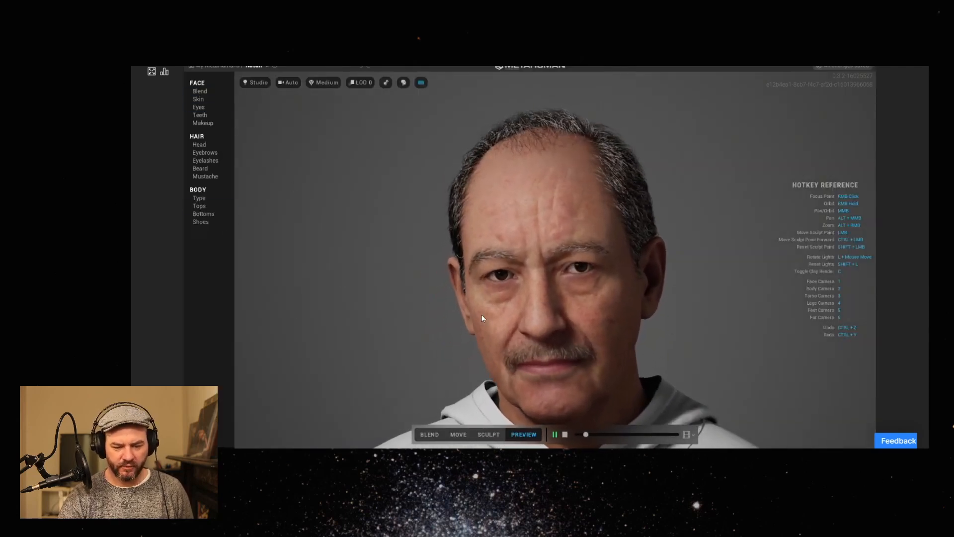
# Stop the preview animation and fill the three face Blend slots with Gavin, the bald older man and the light-haired bearded man.
pyautogui.click(207, 91)
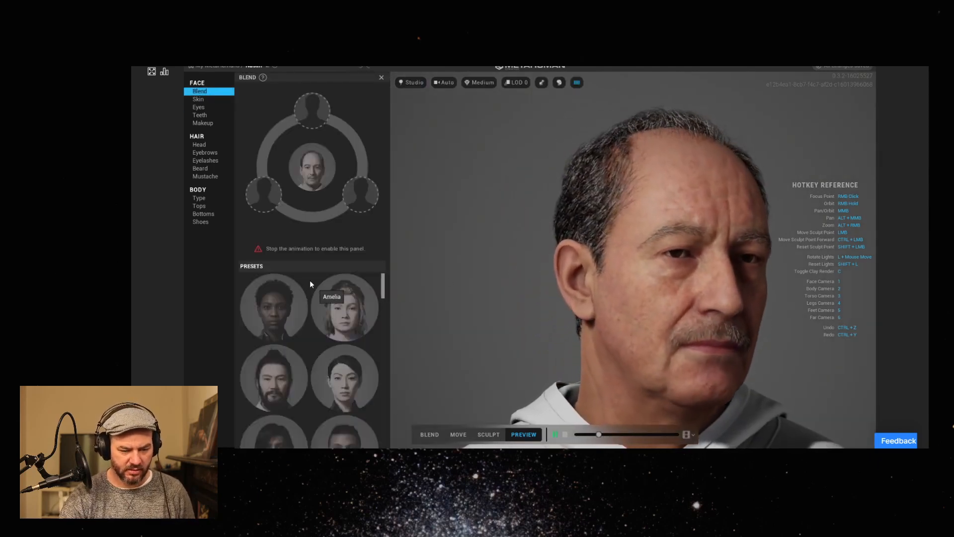
pyautogui.click(567, 432)
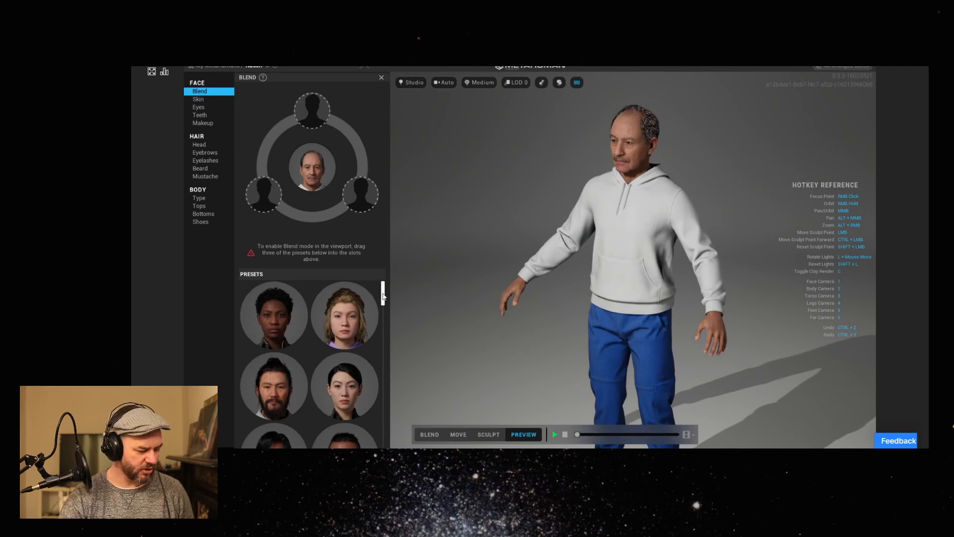
pyautogui.moveTo(383, 297); pyautogui.dragTo(264, 195)
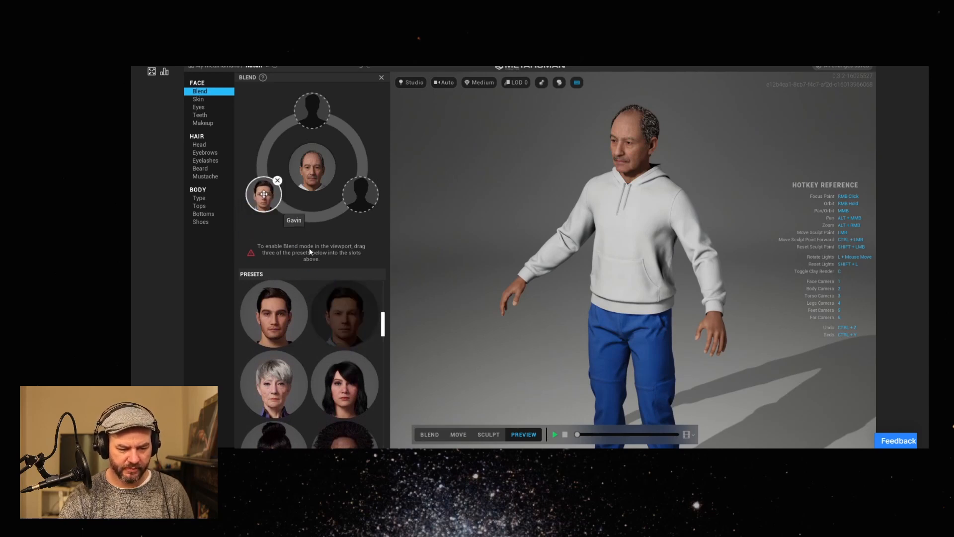
pyautogui.moveTo(383, 328); pyautogui.dragTo(359, 199)
pyautogui.moveTo(383, 341); pyautogui.dragTo(380, 356)
pyautogui.moveTo(350, 301); pyautogui.dragTo(313, 110)
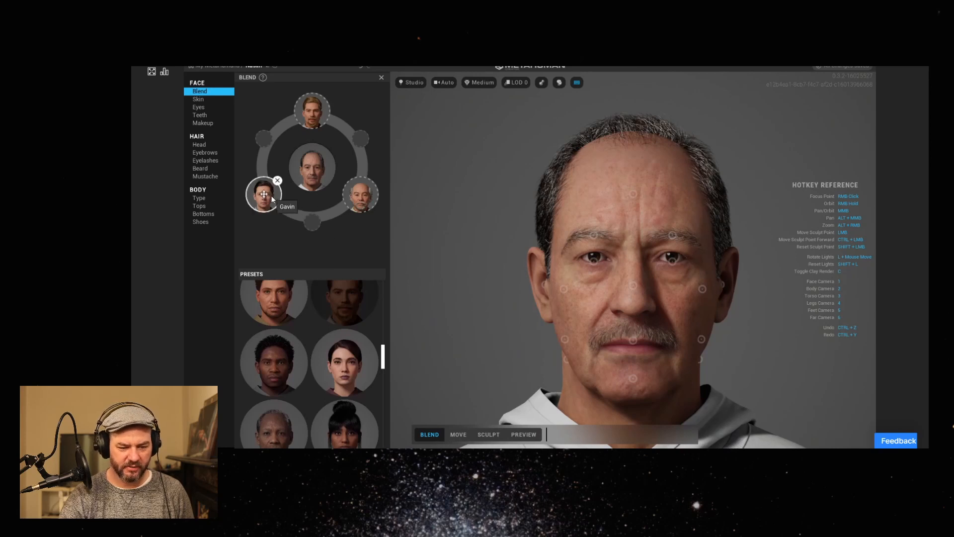
# Blend the eyes toward Gavin and the ears toward the bald older man, and check the face at an angle.
pyautogui.click(594, 259)
pyautogui.moveTo(595, 261)
pyautogui.mouseDown()
pyautogui.moveTo(539, 280)
pyautogui.moveTo(533, 294)
pyautogui.mouseUp()
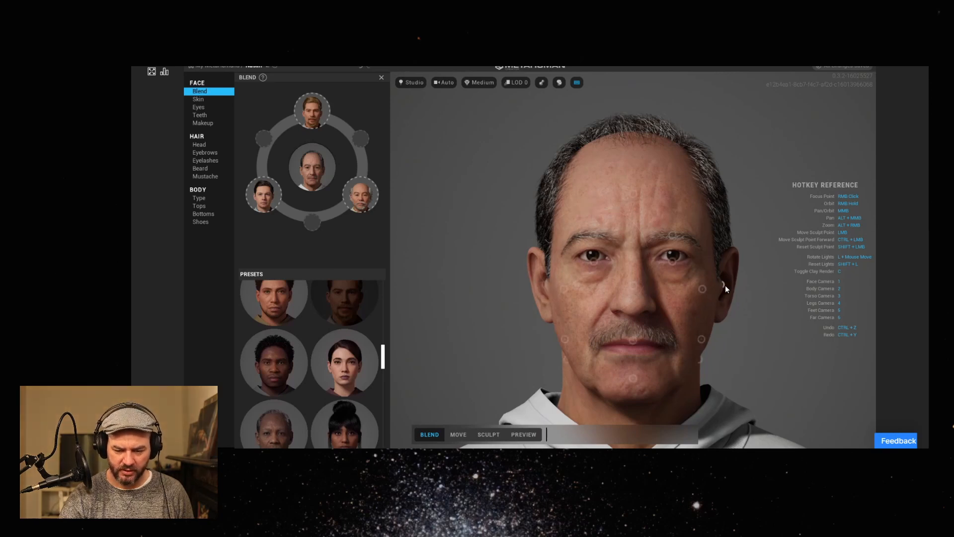
pyautogui.click(724, 285)
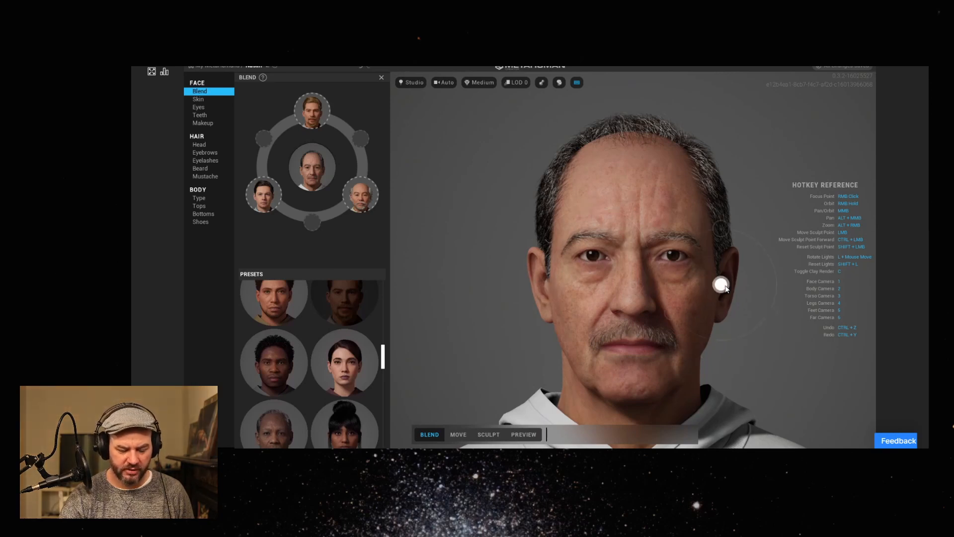
pyautogui.moveTo(735, 297); pyautogui.dragTo(790, 337)
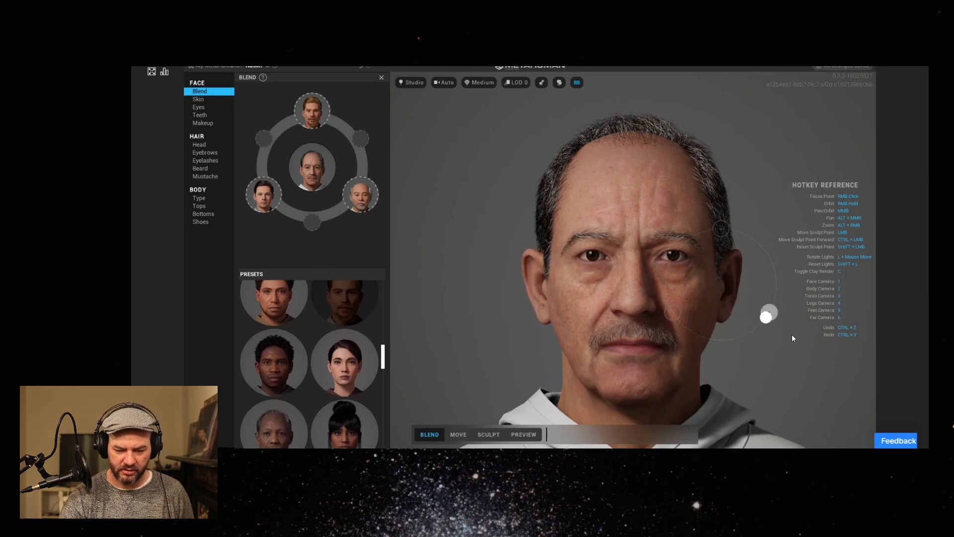
pyautogui.moveTo(559, 375); pyautogui.dragTo(635, 382, button='right')
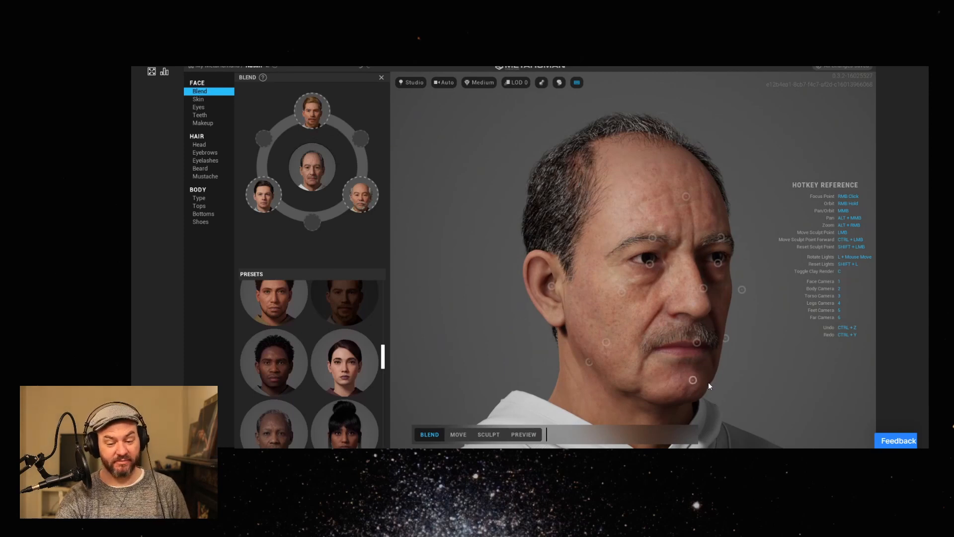
# Blend the chin toward the light-haired bearded man and the nose between Gavin and the bald older man, and check the face from the front.
pyautogui.moveTo(696, 381)
pyautogui.mouseDown()
pyautogui.moveTo(701, 388)
pyautogui.moveTo(698, 330)
pyautogui.mouseUp()
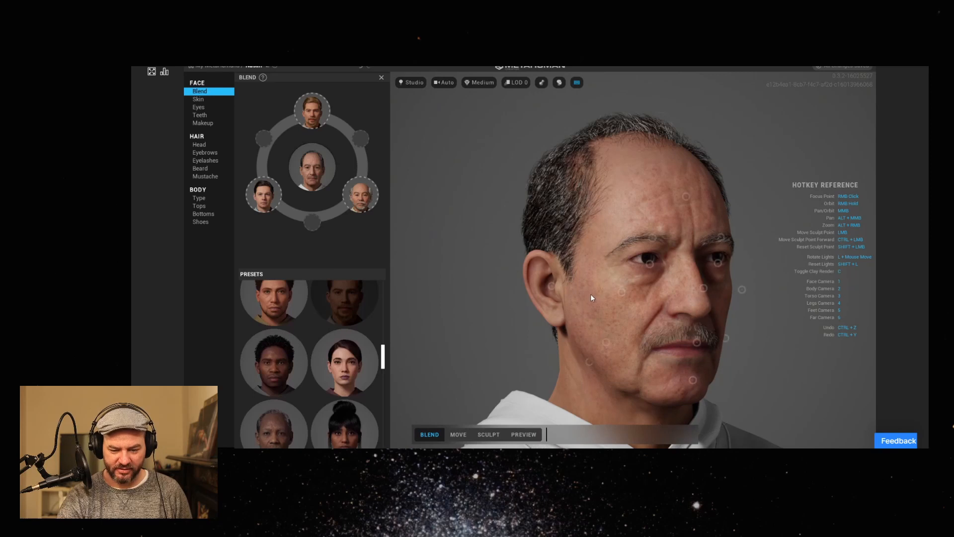
pyautogui.moveTo(704, 289)
pyautogui.mouseDown()
pyautogui.moveTo(678, 292)
pyautogui.moveTo(709, 319)
pyautogui.moveTo(718, 282)
pyautogui.moveTo(702, 285)
pyautogui.moveTo(721, 281)
pyautogui.moveTo(709, 266)
pyautogui.moveTo(720, 299)
pyautogui.moveTo(663, 315)
pyautogui.mouseUp()
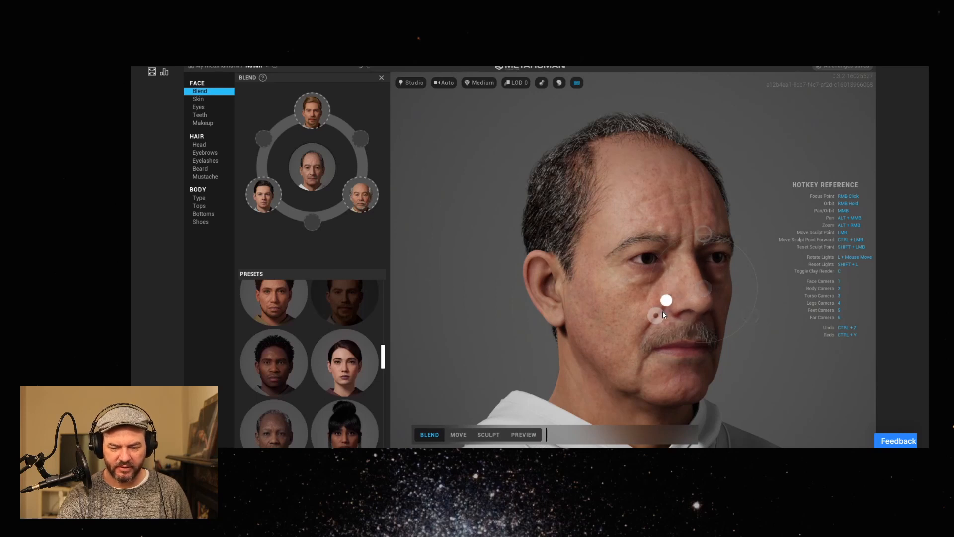
pyautogui.moveTo(714, 336)
pyautogui.mouseDown()
pyautogui.moveTo(732, 297)
pyautogui.moveTo(656, 332)
pyautogui.moveTo(674, 318)
pyautogui.moveTo(695, 336)
pyautogui.mouseUp()
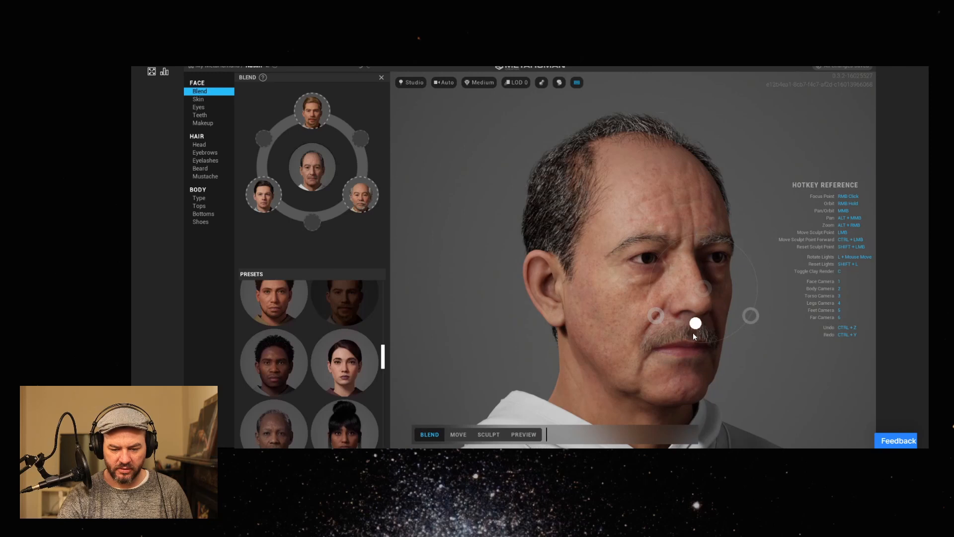
pyautogui.moveTo(580, 325)
pyautogui.mouseDown(button='right')
pyautogui.moveTo(606, 328)
pyautogui.moveTo(407, 336)
pyautogui.moveTo(417, 318)
pyautogui.moveTo(457, 338)
pyautogui.mouseUp(button='right')
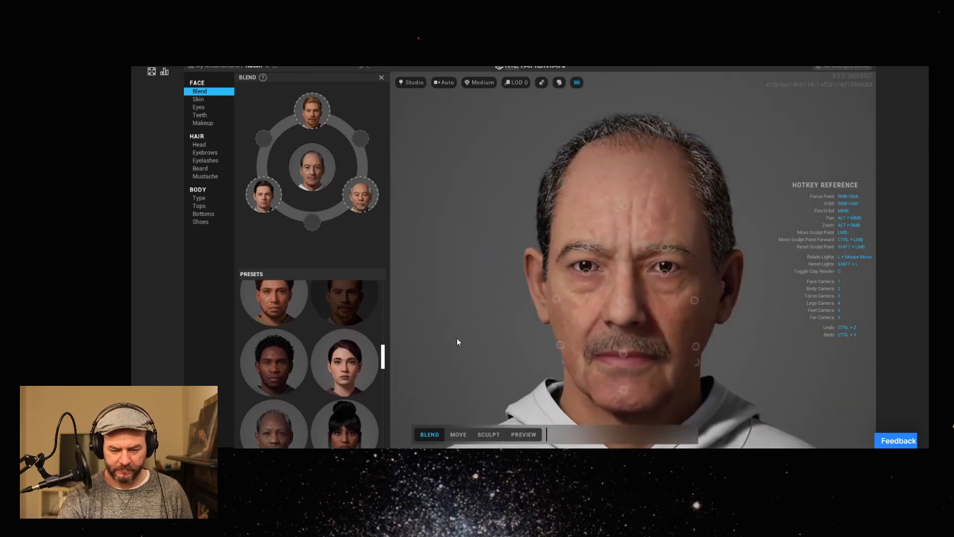
pyautogui.moveTo(627, 208)
pyautogui.mouseDown()
pyautogui.moveTo(612, 181)
pyautogui.moveTo(637, 232)
pyautogui.moveTo(619, 188)
pyautogui.moveTo(626, 207)
pyautogui.mouseUp()
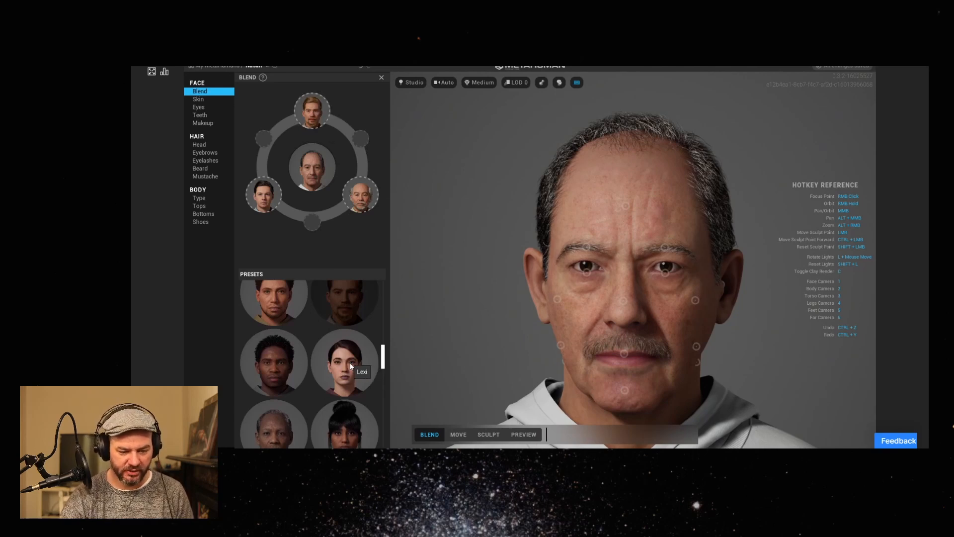
# Replace the light-haired bearded man in the Blend slots with Lexi, blend the chin toward the bald older man and the brow toward Lexi.
pyautogui.moveTo(348, 368); pyautogui.dragTo(318, 113)
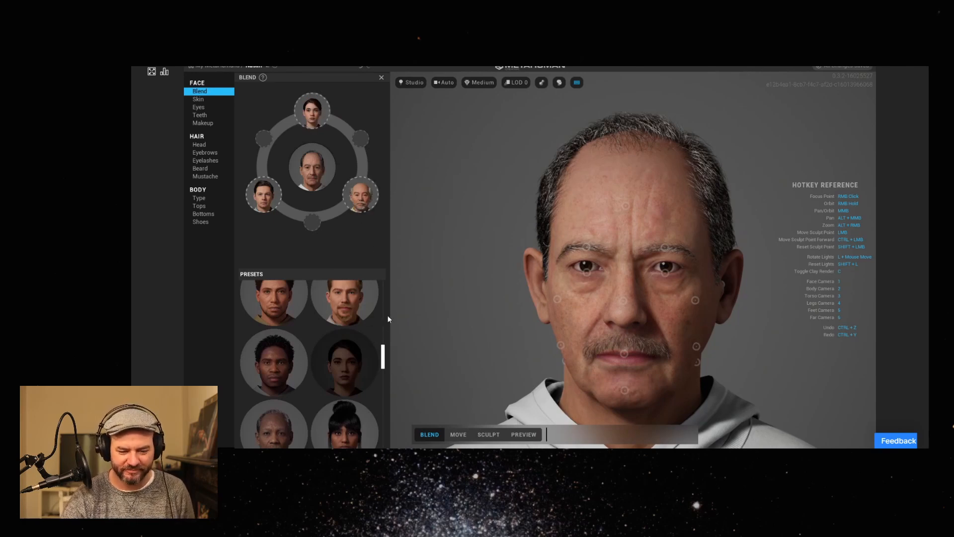
pyautogui.moveTo(619, 390)
pyautogui.mouseDown()
pyautogui.moveTo(567, 419)
pyautogui.moveTo(739, 425)
pyautogui.moveTo(731, 415)
pyautogui.moveTo(725, 427)
pyautogui.moveTo(696, 398)
pyautogui.mouseUp()
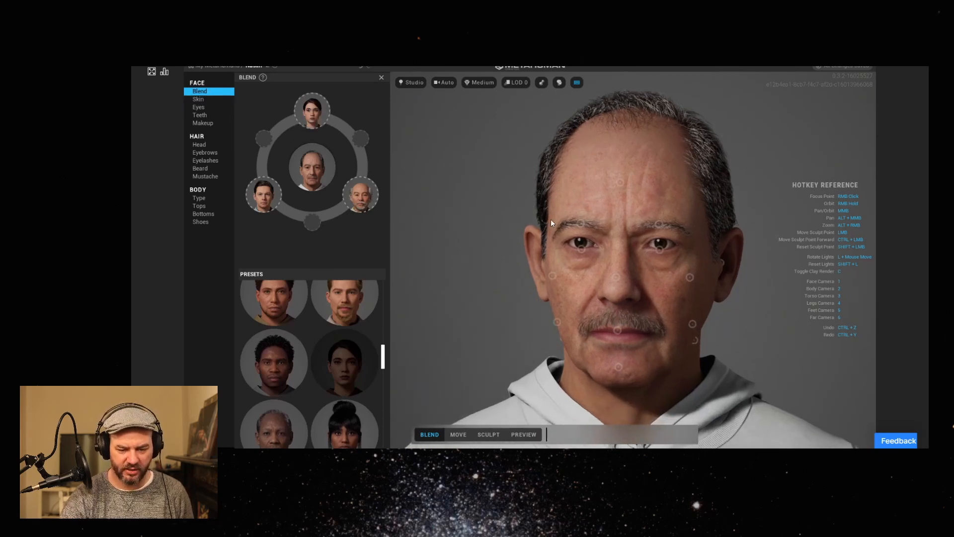
pyautogui.moveTo(578, 223); pyautogui.dragTo(571, 127)
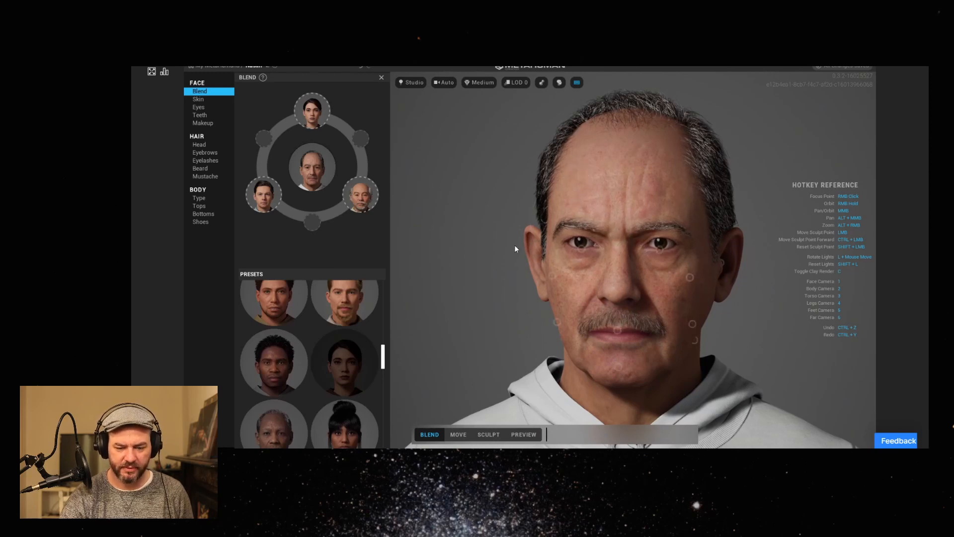
pyautogui.moveTo(520, 279)
pyautogui.mouseDown(button='right')
pyautogui.moveTo(606, 273)
pyautogui.moveTo(690, 285)
pyautogui.moveTo(610, 293)
pyautogui.mouseUp(button='right')
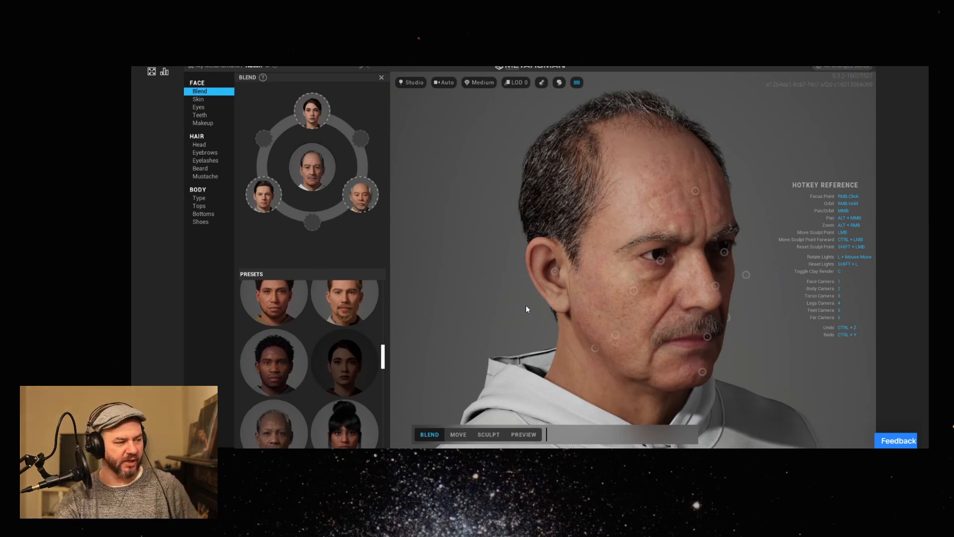
# Set the Redness of the under-eye skin accent to about -0.18.
pyautogui.click(214, 99)
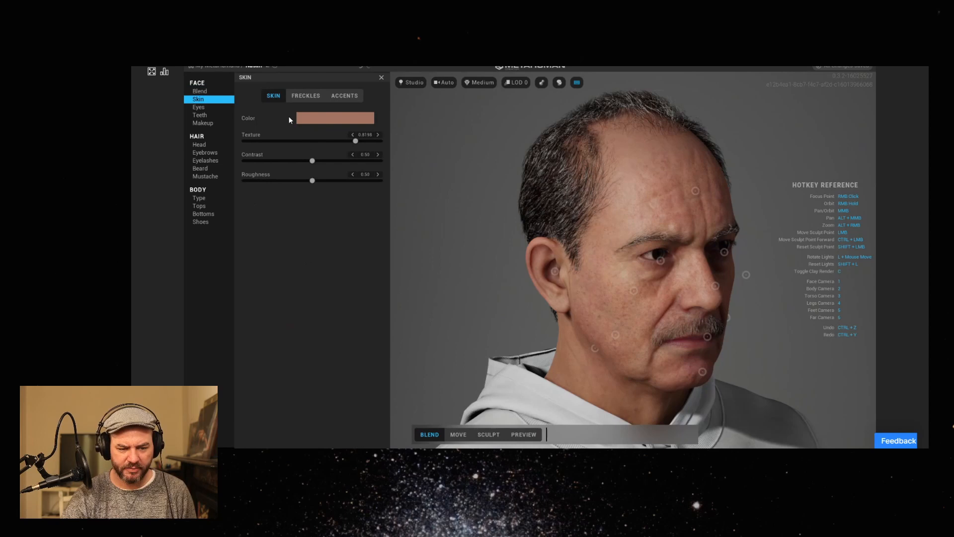
pyautogui.click(309, 97)
pyautogui.click(345, 97)
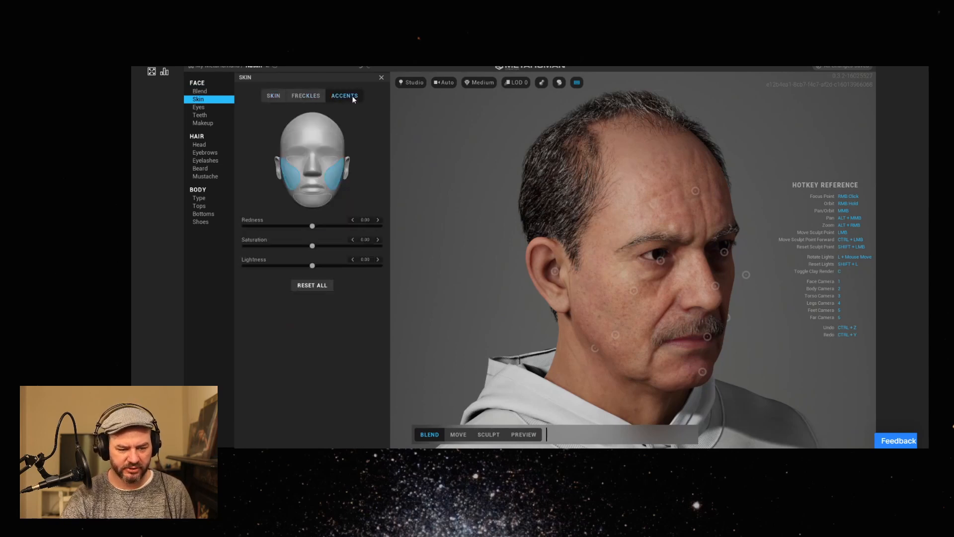
pyautogui.click(297, 160)
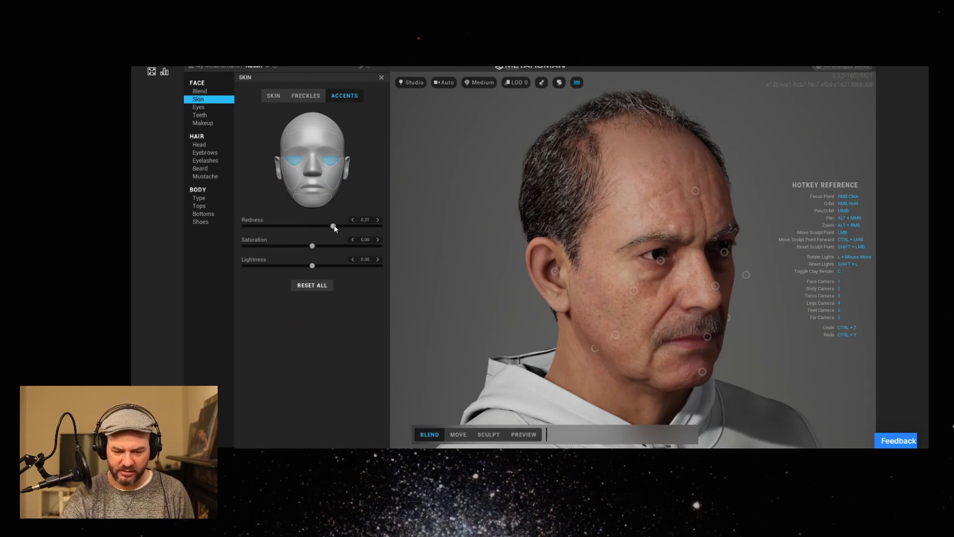
pyautogui.moveTo(335, 228); pyautogui.dragTo(483, 250)
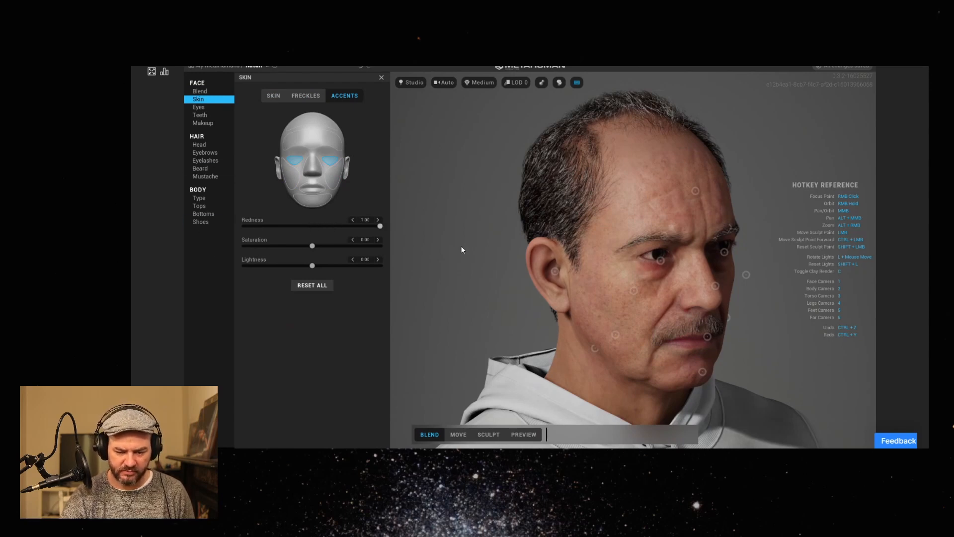
pyautogui.moveTo(320, 232); pyautogui.dragTo(301, 232)
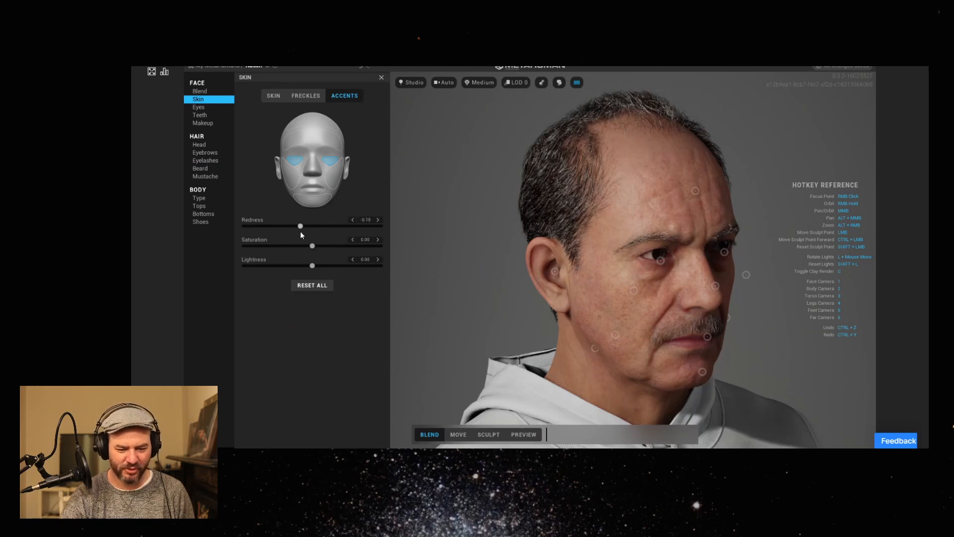
# Look through the eye presets, teeth settings, eye and lip makeup options, and head hairstyles available for the character.
pyautogui.click(207, 108)
pyautogui.moveTo(607, 294); pyautogui.dragTo(540, 294, button='right')
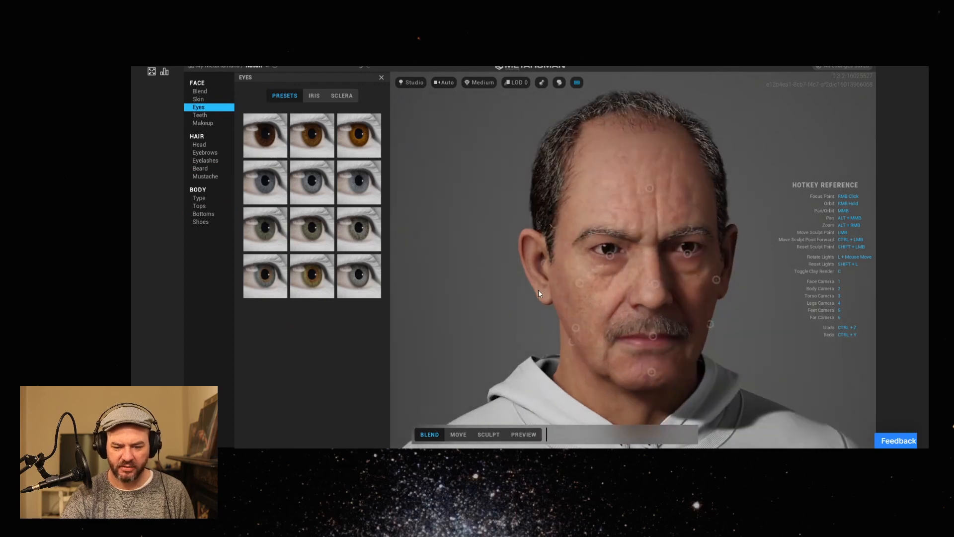
pyautogui.click(216, 115)
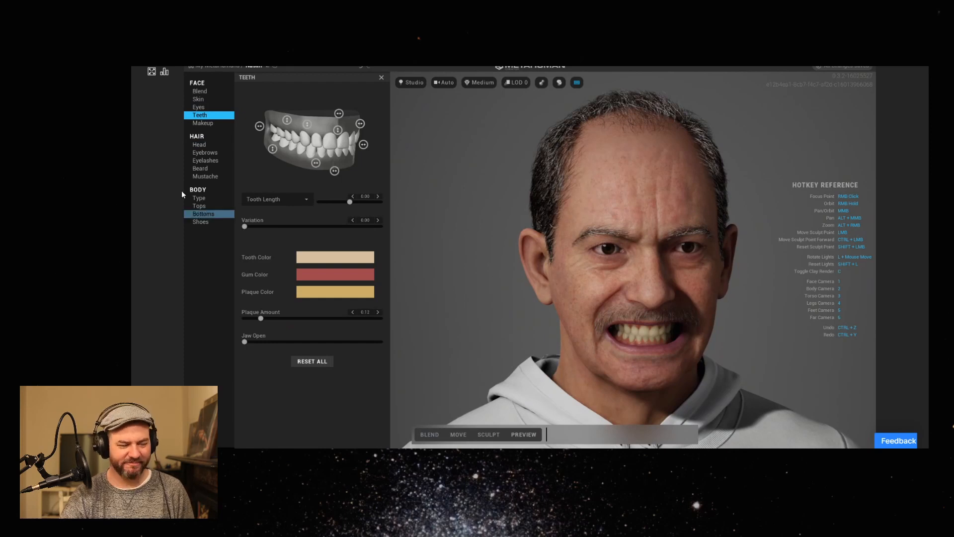
pyautogui.click(203, 124)
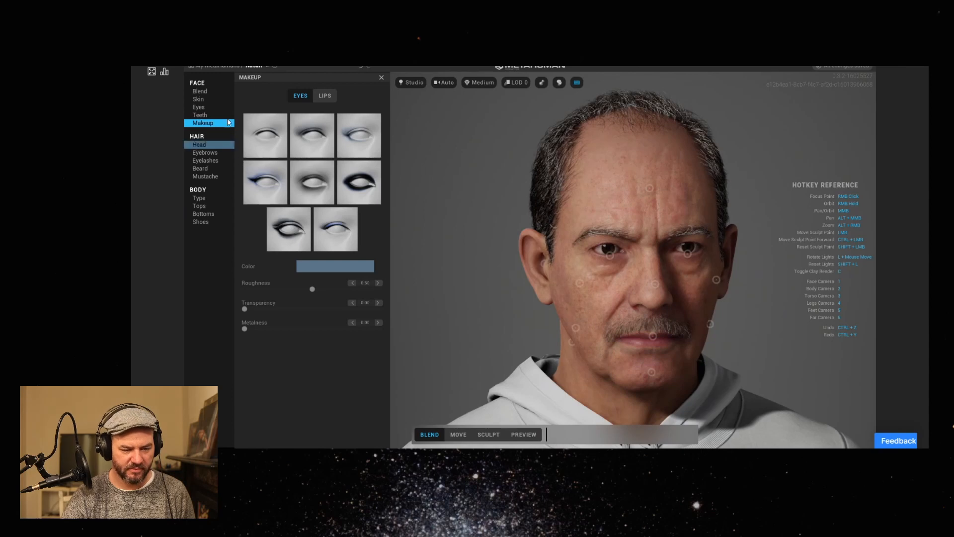
pyautogui.click(323, 98)
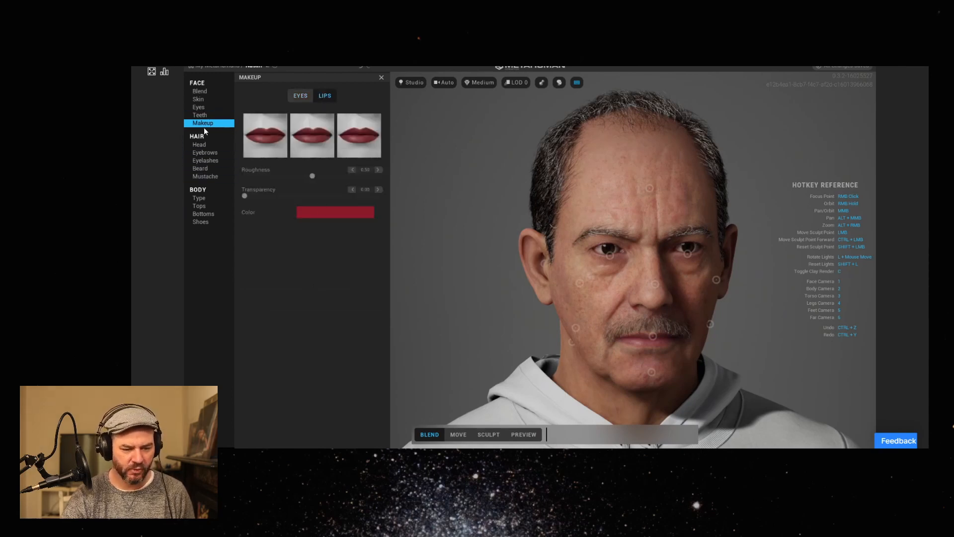
pyautogui.click(208, 144)
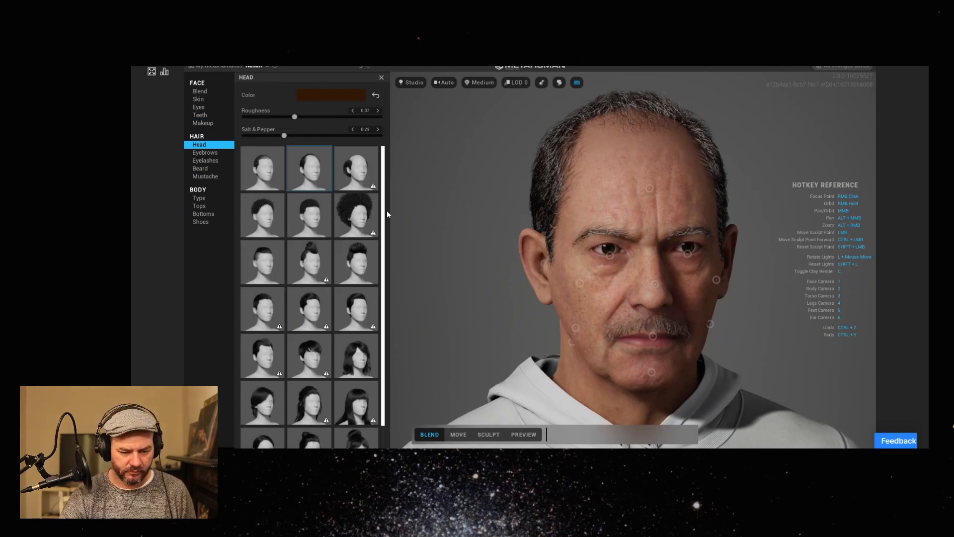
pyautogui.scroll(-1, 386, 212)
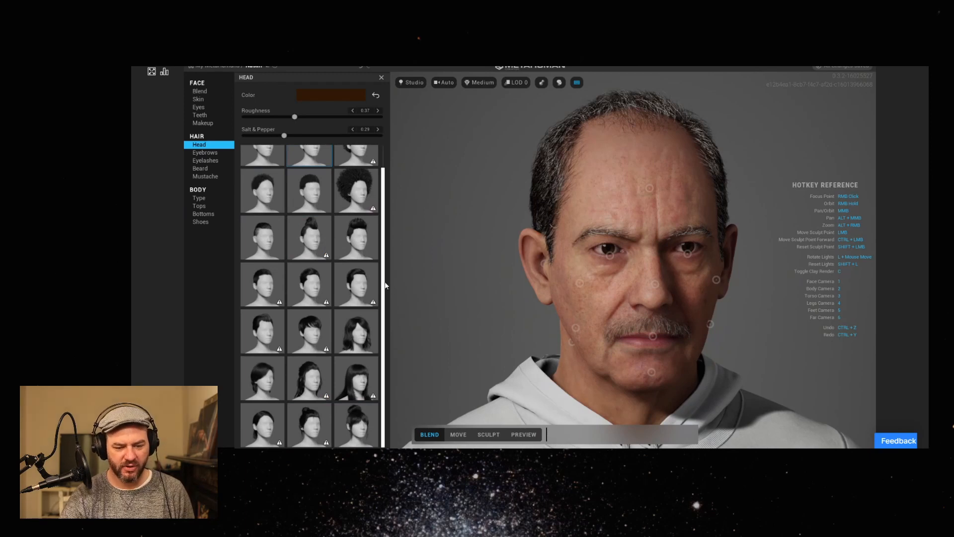
pyautogui.scroll(2, 386, 285)
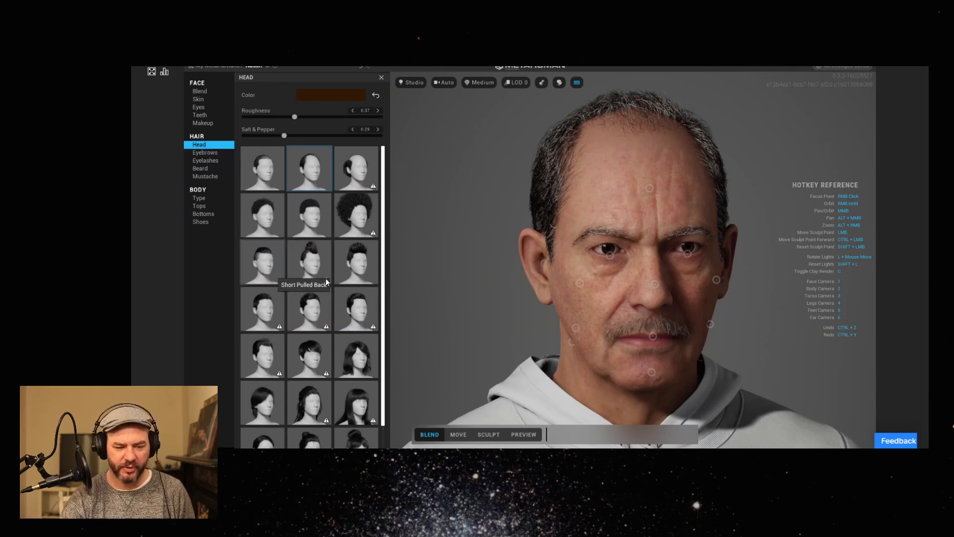
# Switch the face editing to Move mode and shift the nose slightly upward using its guide line.
pyautogui.click(458, 435)
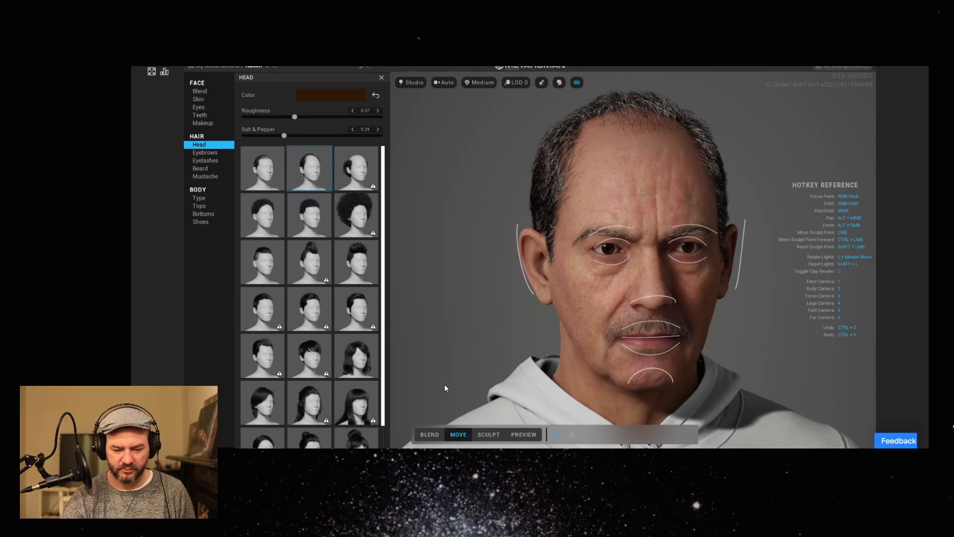
pyautogui.click(657, 295)
pyautogui.click(657, 295)
pyautogui.moveTo(656, 294); pyautogui.dragTo(658, 285)
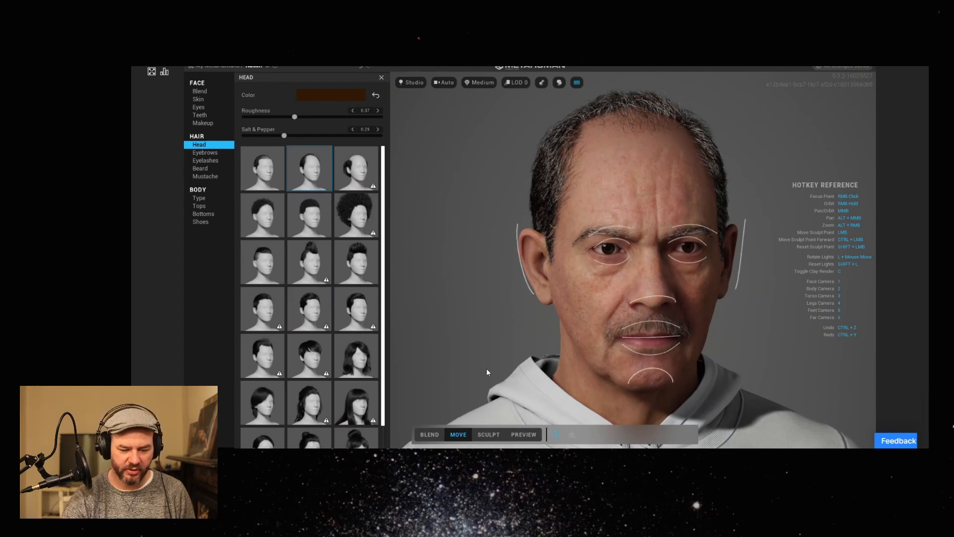
# Compare the Blend and Move modes, switch the face editing to Sculpt mode and inspect the control points from the front.
pyautogui.click(430, 435)
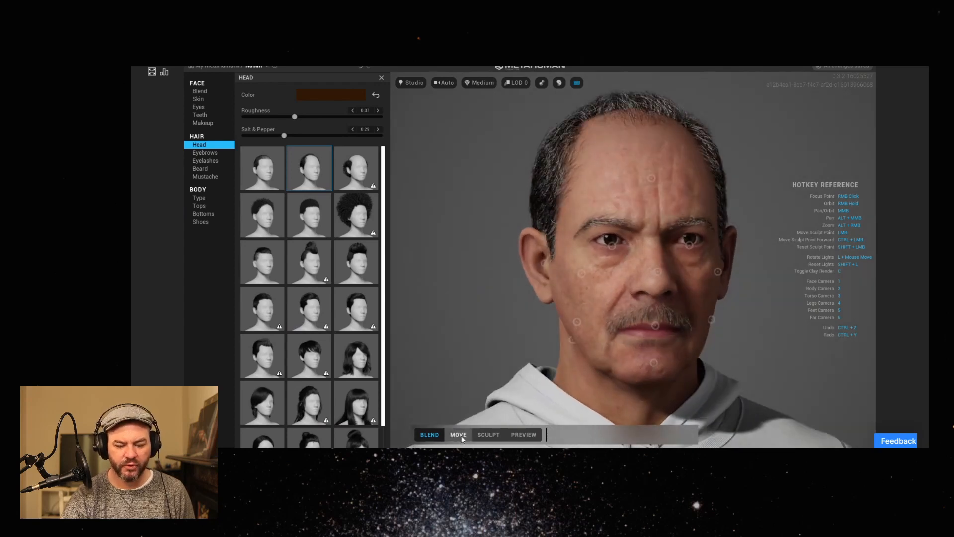
pyautogui.click(460, 435)
pyautogui.click(485, 435)
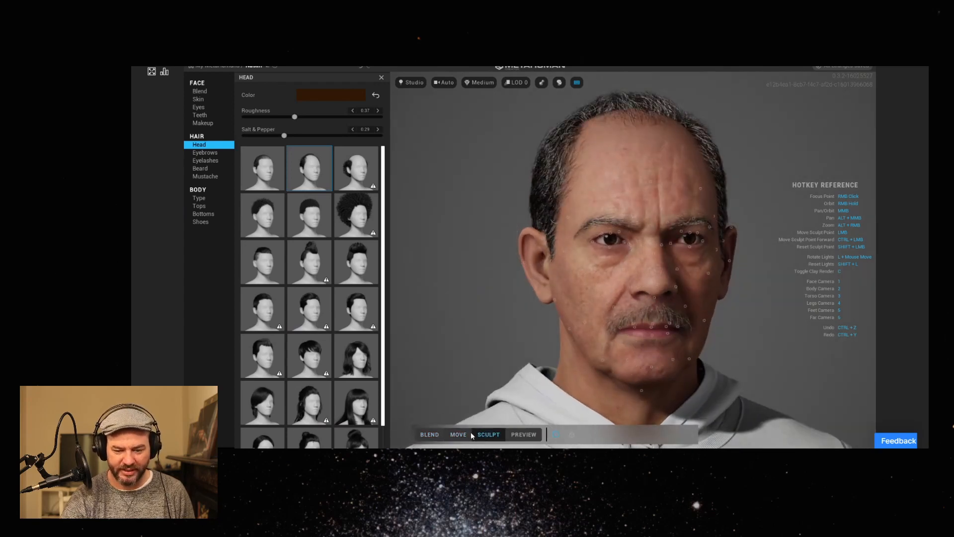
pyautogui.moveTo(605, 312); pyautogui.dragTo(569, 314, button='right')
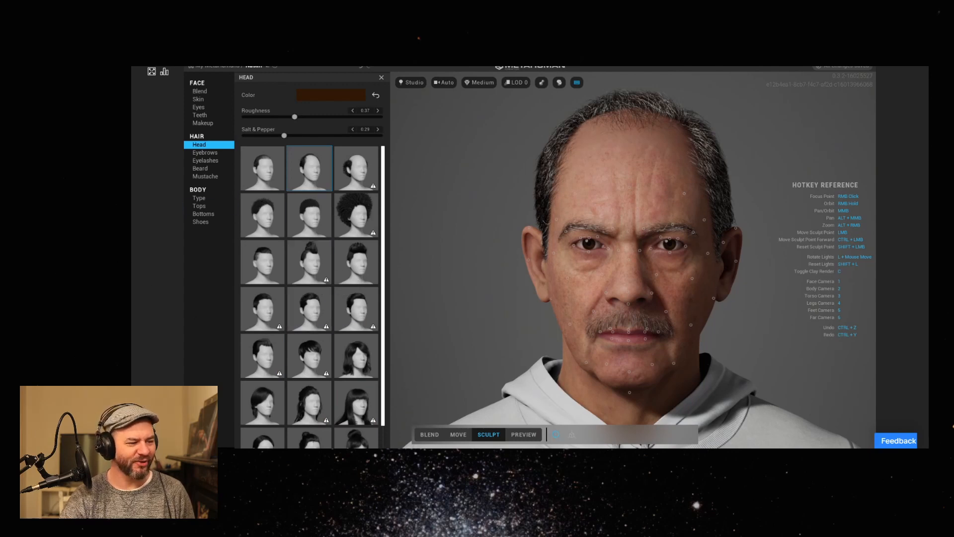
pyautogui.moveTo(521, 333); pyautogui.dragTo(540, 338, button='right')
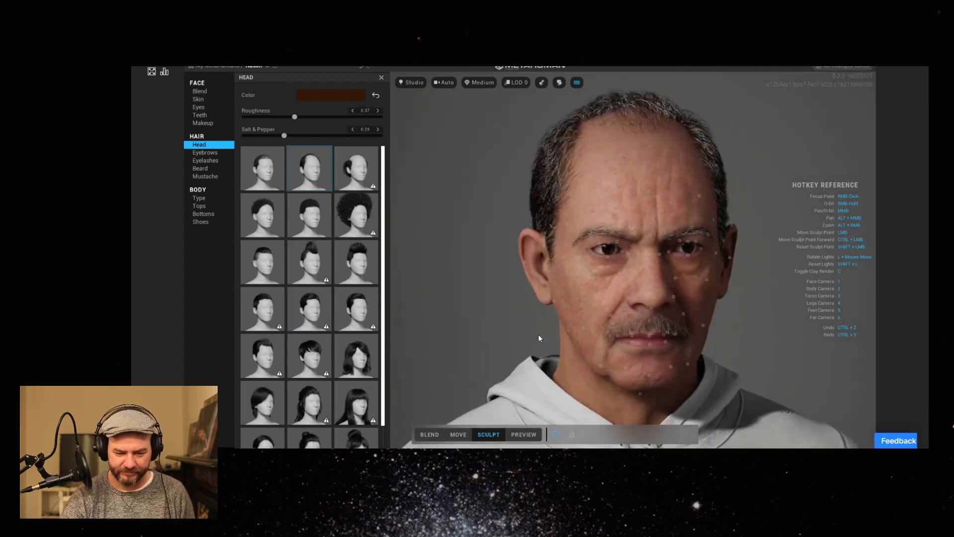
# Glance at the eyebrow options, try the heavier and slimmer male body types at average height, and return to the medium build.
pyautogui.click(205, 153)
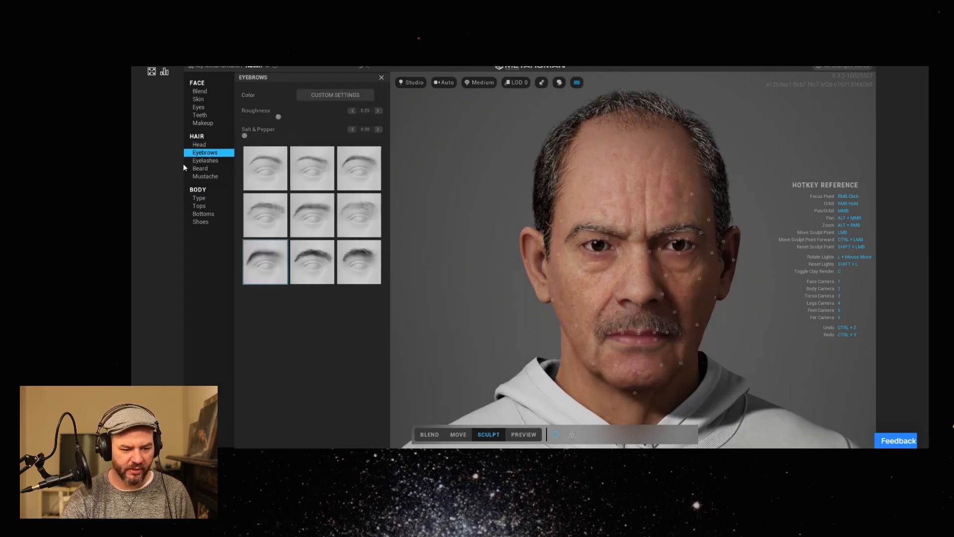
pyautogui.click(202, 198)
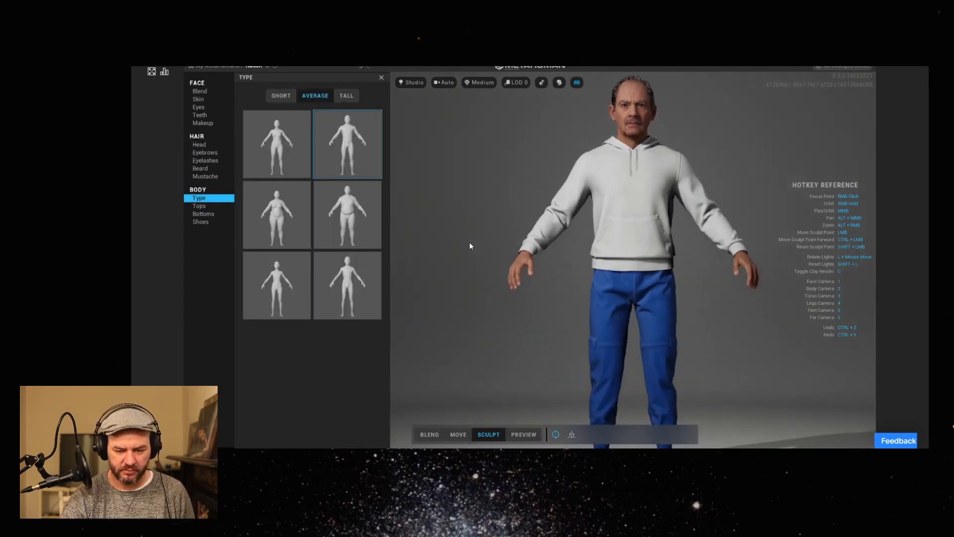
pyautogui.click(356, 228)
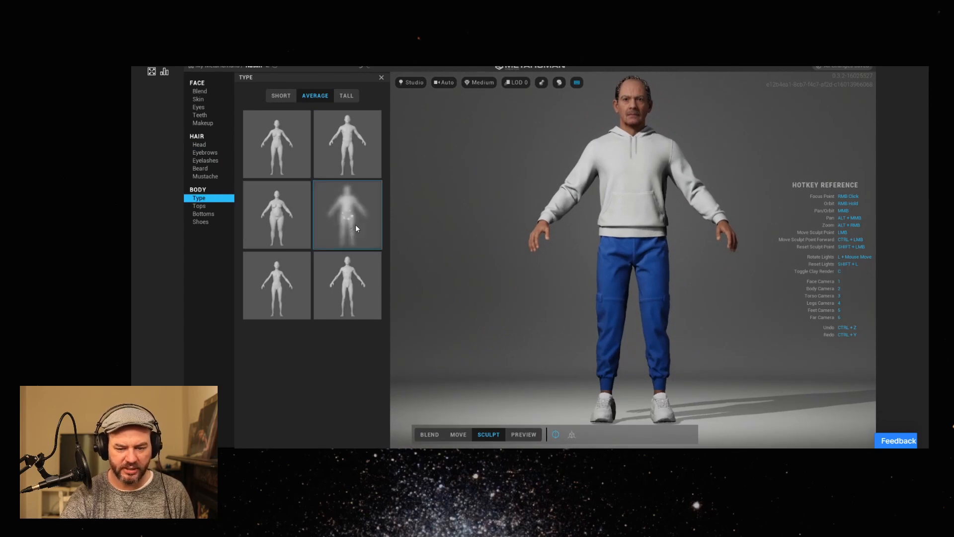
pyautogui.click(365, 283)
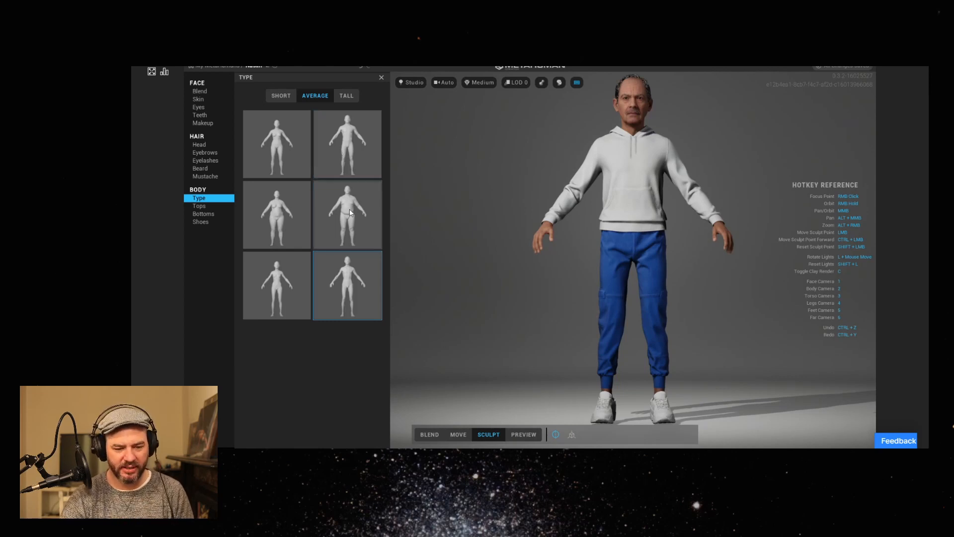
pyautogui.click(347, 145)
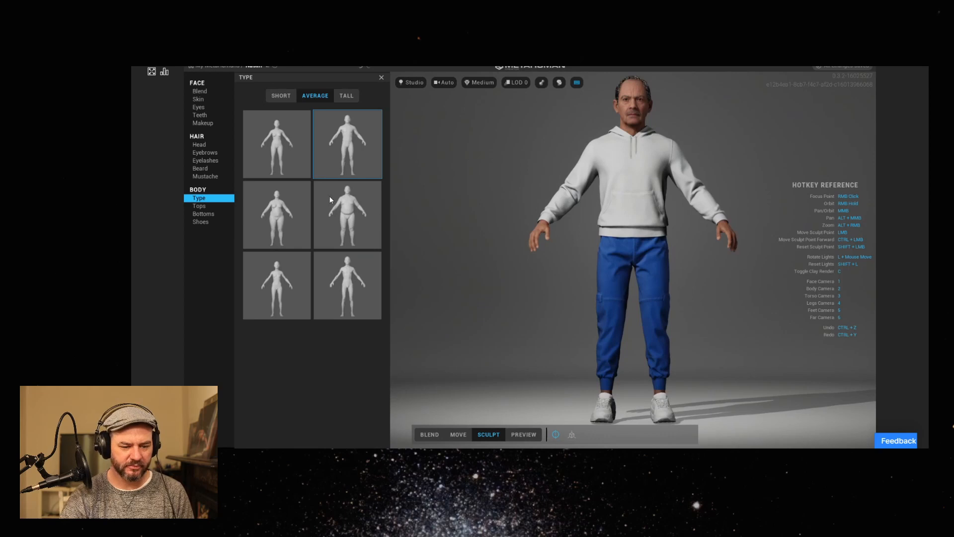
pyautogui.click(355, 218)
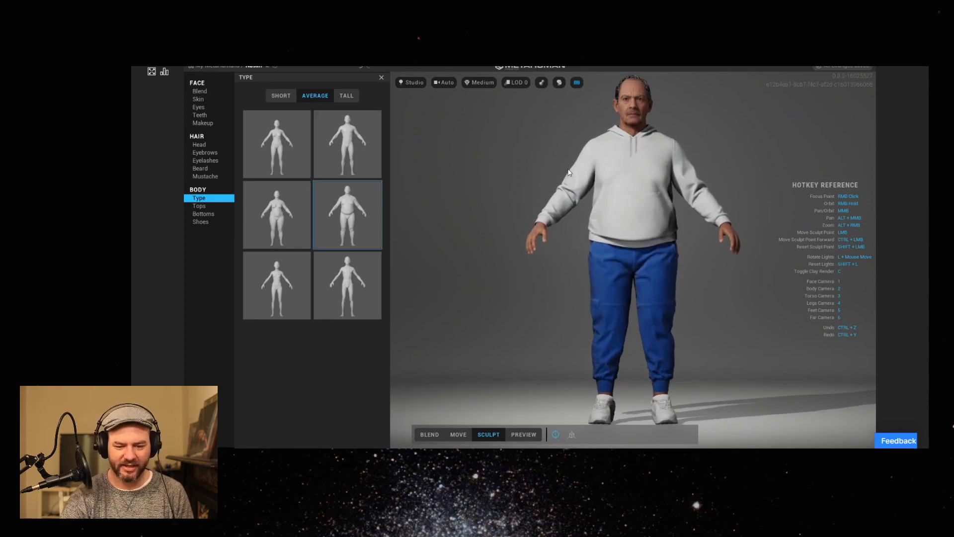
pyautogui.click(351, 277)
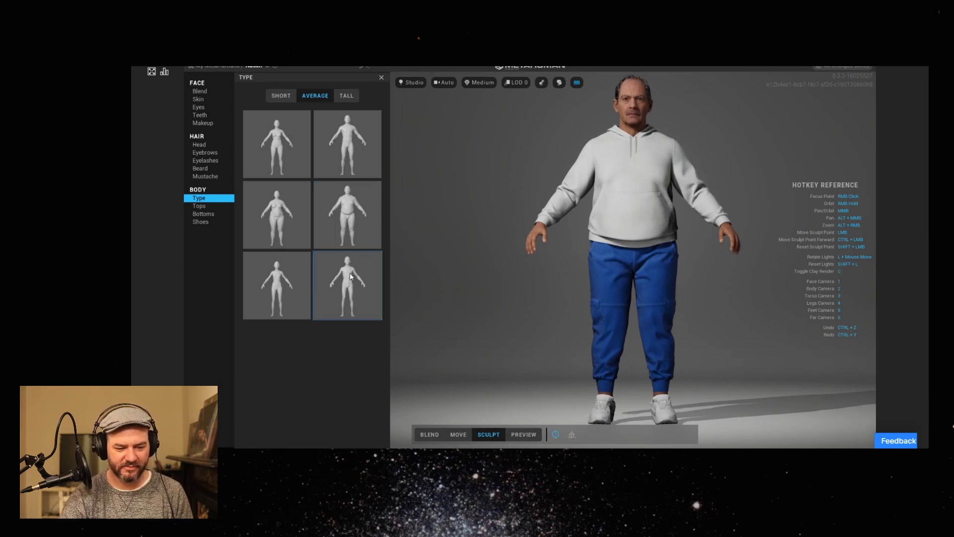
pyautogui.click(360, 145)
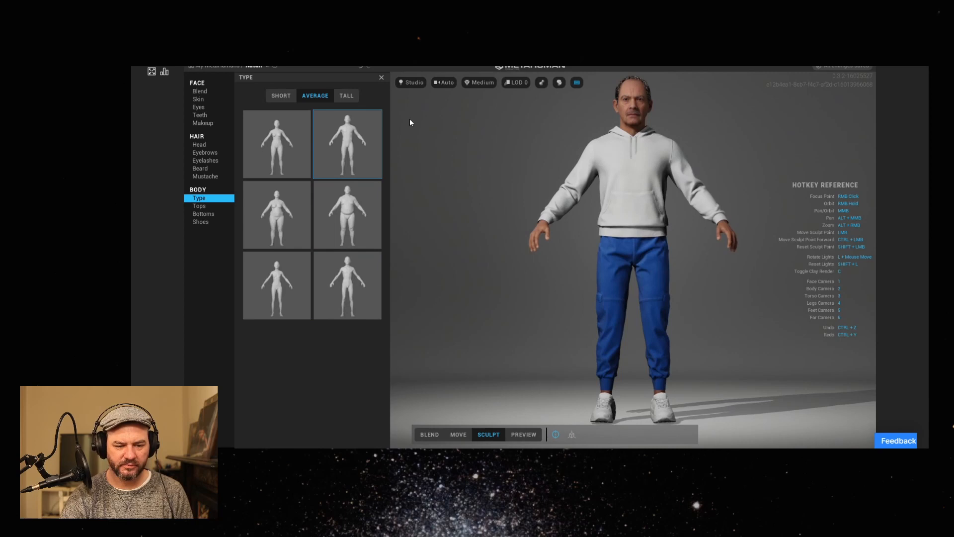
# Try the heavier and slimmer male body types at average height, and set the character to the tall, heavier male build.
pyautogui.click(351, 222)
pyautogui.click(350, 276)
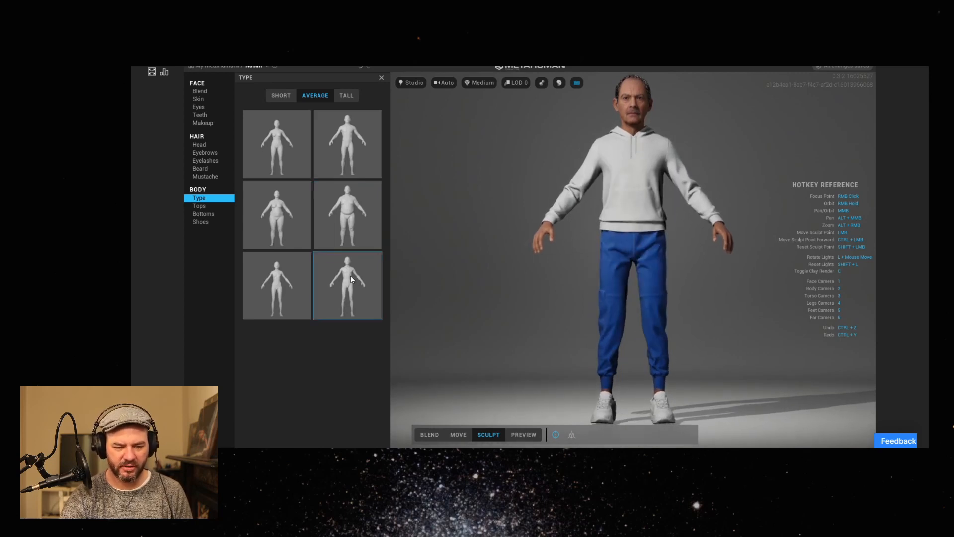
pyautogui.click(346, 96)
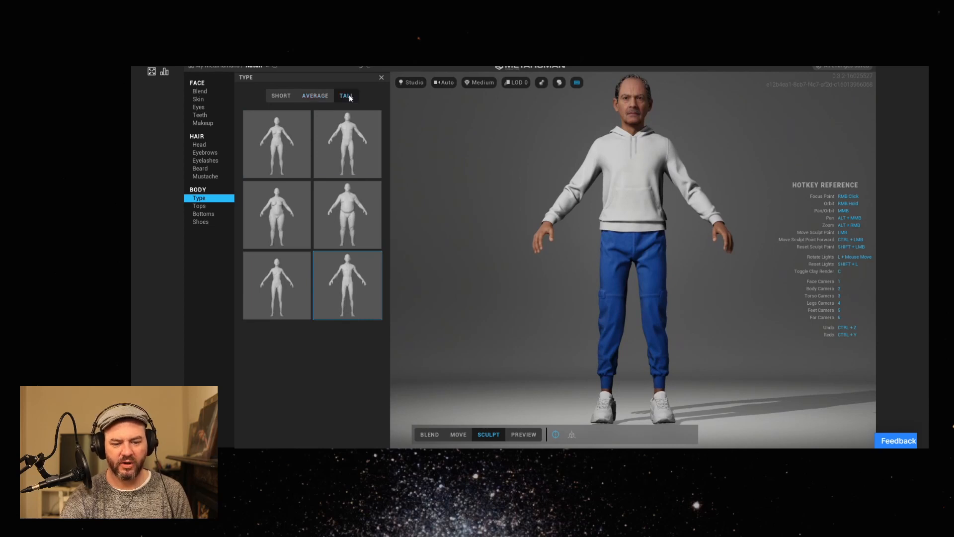
pyautogui.click(359, 211)
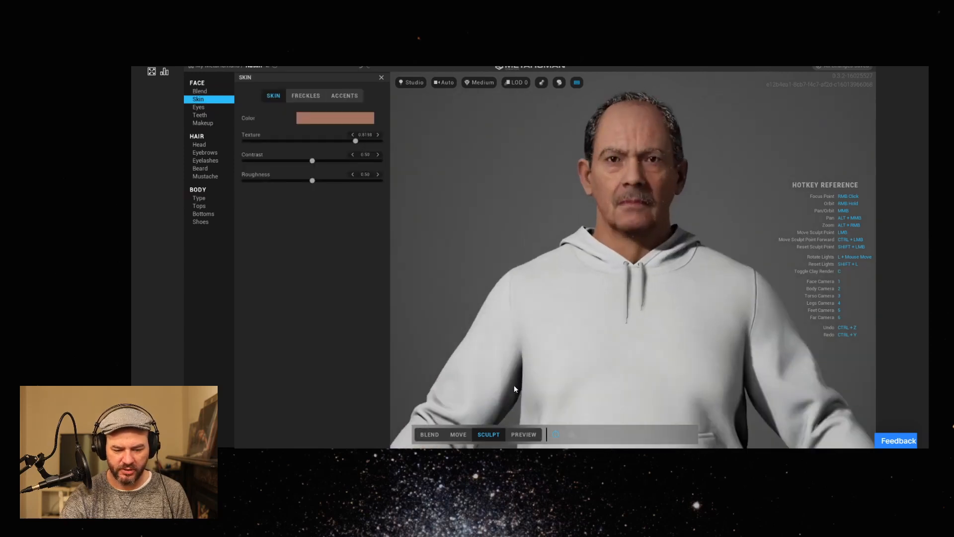
# Switch face editing from Move to Sculpt mode, pull the rear jawline point back toward the neck and adjust the cheek point.
pyautogui.click(458, 435)
pyautogui.moveTo(505, 376); pyautogui.dragTo(594, 366, button='right')
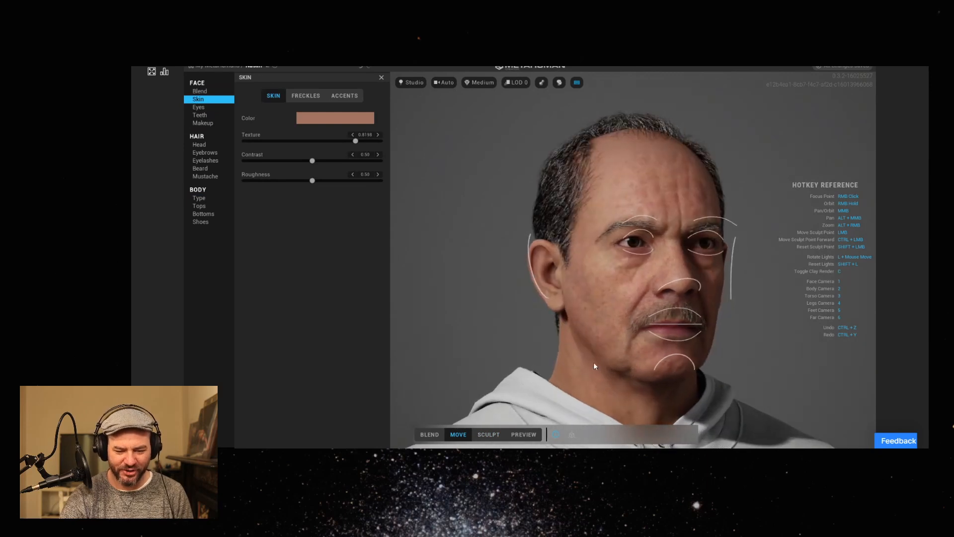
pyautogui.click(488, 434)
pyautogui.moveTo(583, 332); pyautogui.dragTo(524, 357)
pyautogui.moveTo(601, 386)
pyautogui.mouseDown(button='right')
pyautogui.moveTo(567, 386)
pyautogui.moveTo(739, 376)
pyautogui.moveTo(575, 363)
pyautogui.moveTo(525, 370)
pyautogui.mouseUp(button='right')
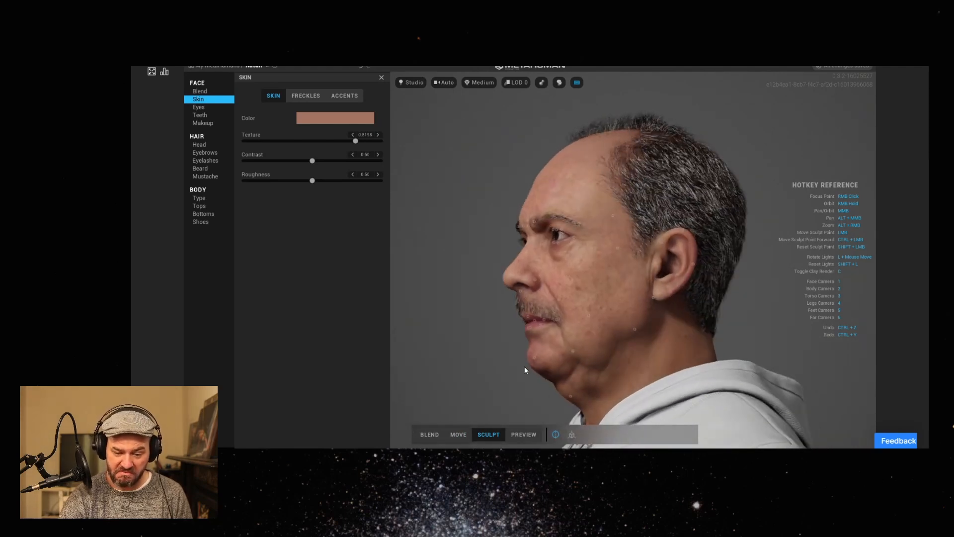
pyautogui.moveTo(637, 330); pyautogui.dragTo(659, 348)
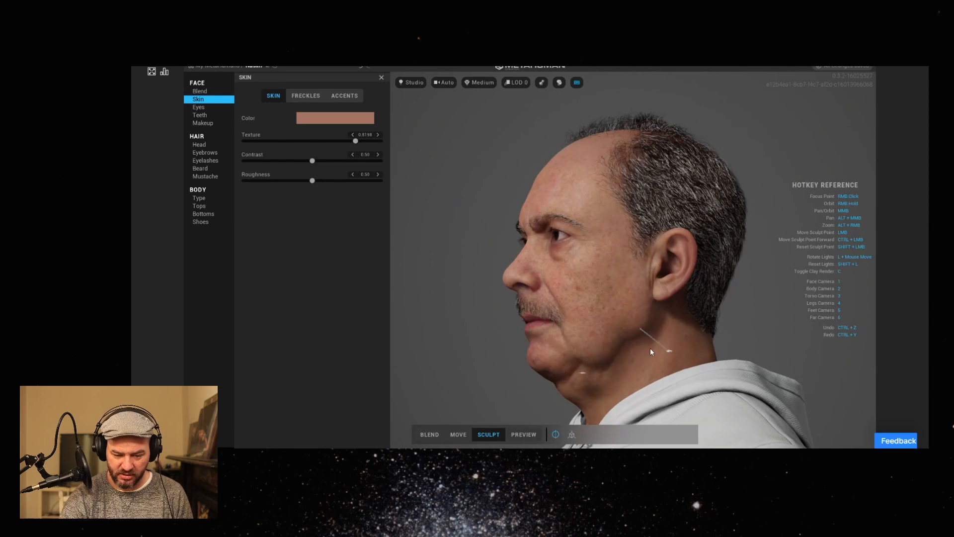
pyautogui.moveTo(559, 364)
pyautogui.mouseDown(button='right')
pyautogui.moveTo(765, 369)
pyautogui.moveTo(693, 373)
pyautogui.moveTo(664, 284)
pyautogui.mouseUp(button='right')
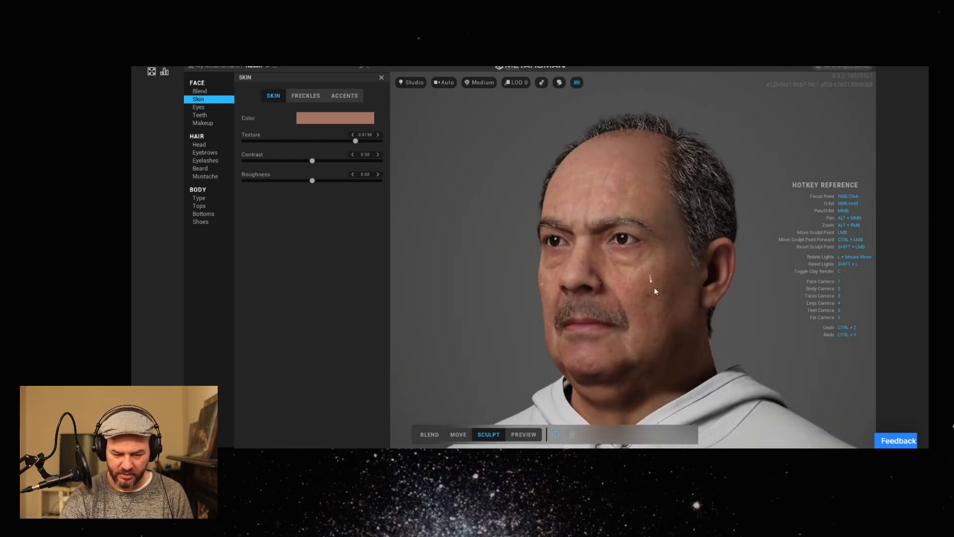
# Examine the sculpt control points around the ear, cheek and face up close and from several angles.
pyautogui.moveTo(490, 345); pyautogui.dragTo(623, 295, button='right')
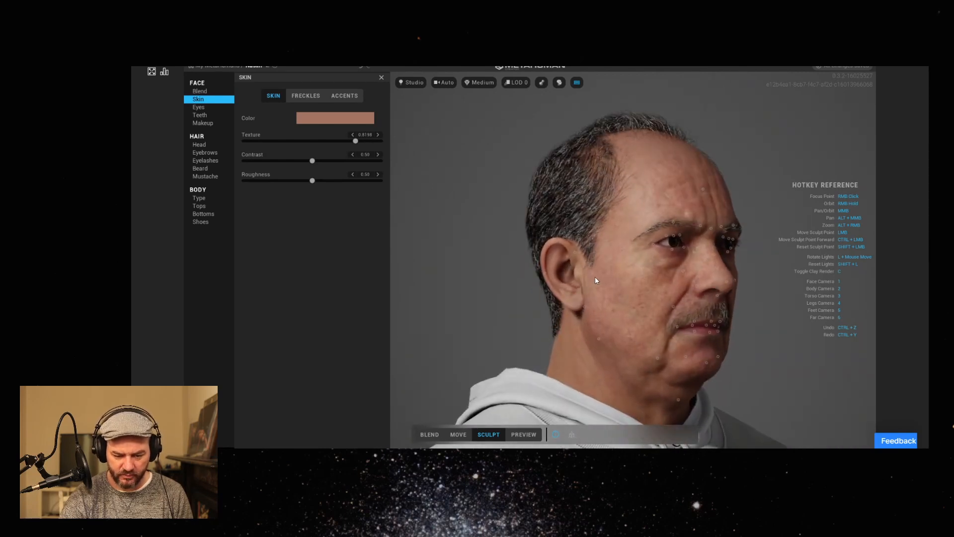
pyautogui.scroll(5, 593, 297)
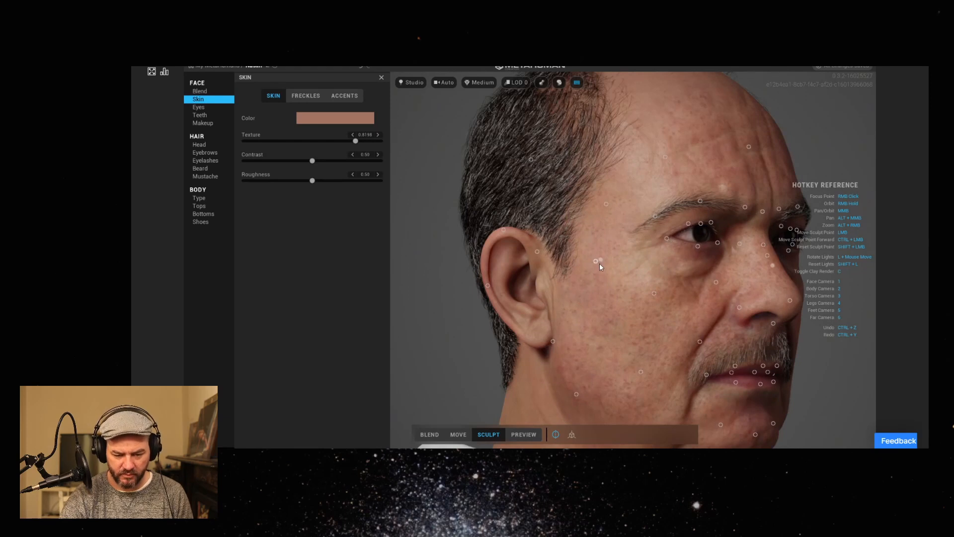
pyautogui.scroll(-5, 641, 316)
pyautogui.moveTo(631, 320); pyautogui.dragTo(463, 313, button='right')
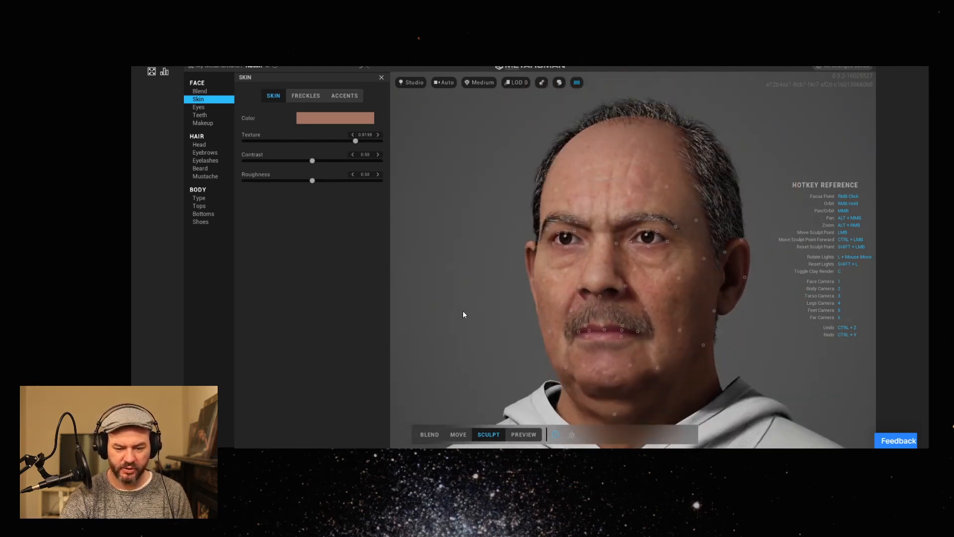
pyautogui.scroll(-5, 467, 315)
pyautogui.moveTo(476, 318); pyautogui.dragTo(490, 298, button='middle')
pyautogui.moveTo(482, 314); pyautogui.dragTo(605, 342, button='right')
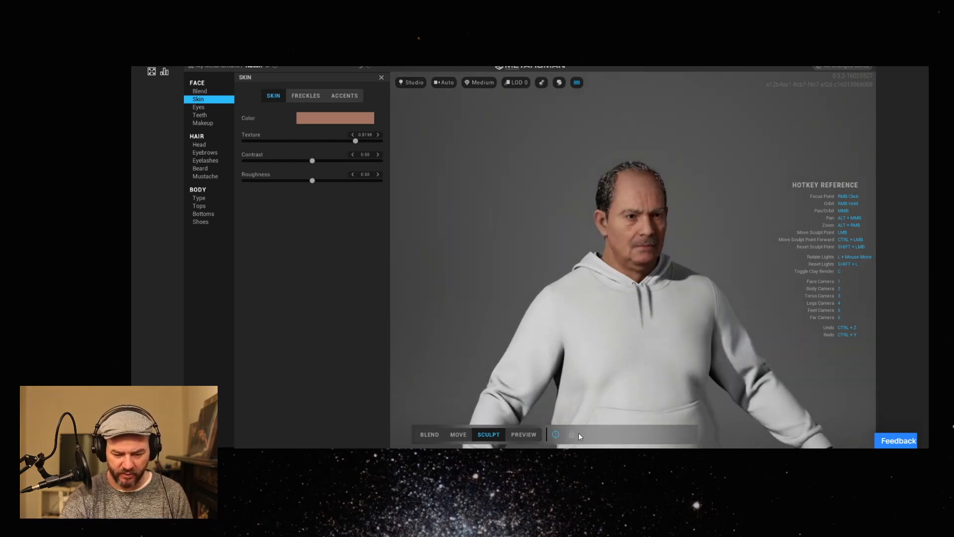
# Play the preview animation, view the whole body in motion, and return to the My MetaHumans gallery.
pyautogui.click(523, 435)
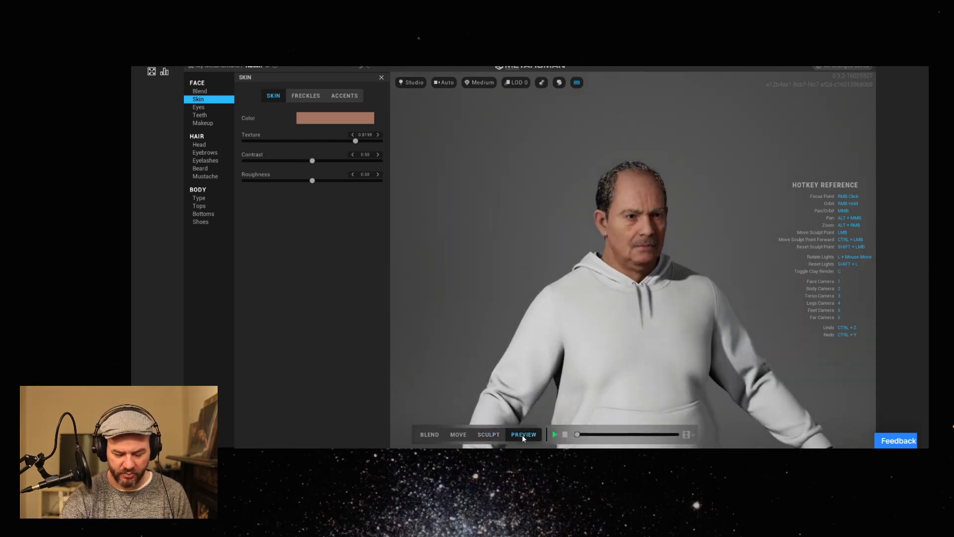
pyautogui.click(554, 433)
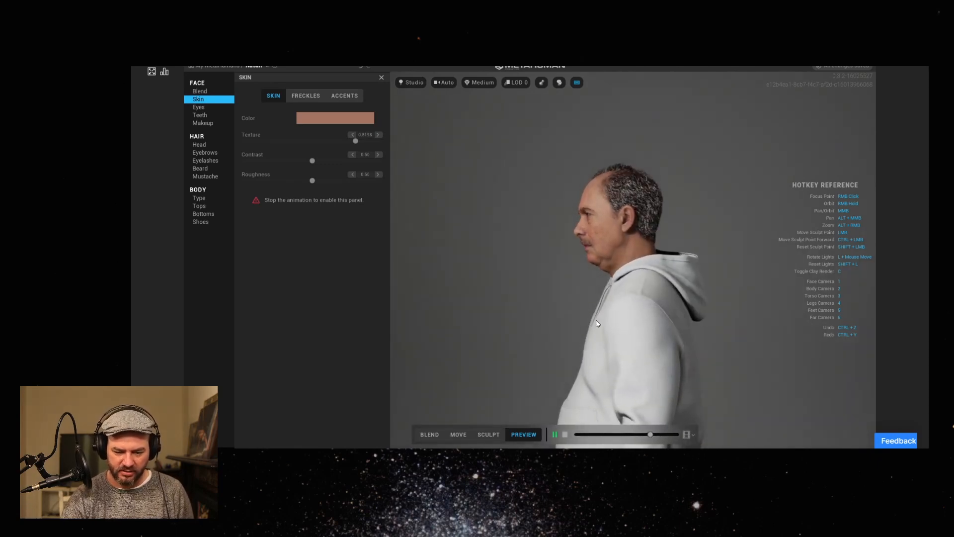
pyautogui.moveTo(599, 371); pyautogui.dragTo(554, 264, button='middle')
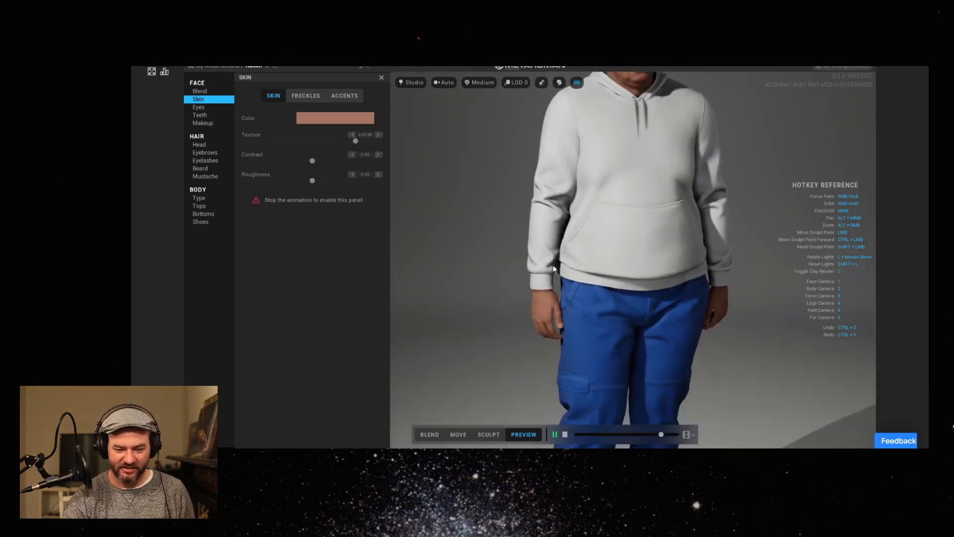
pyautogui.scroll(-5, 556, 264)
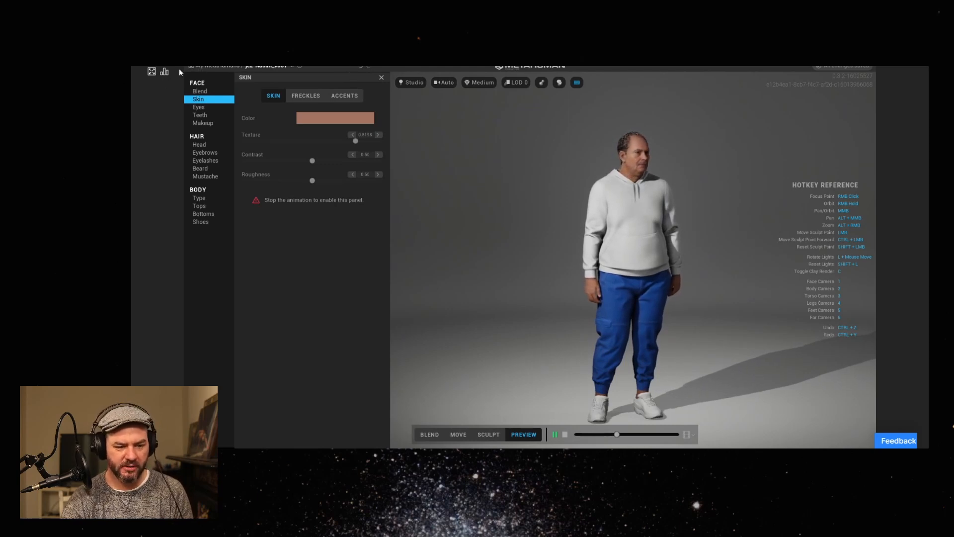
pyautogui.click(219, 65)
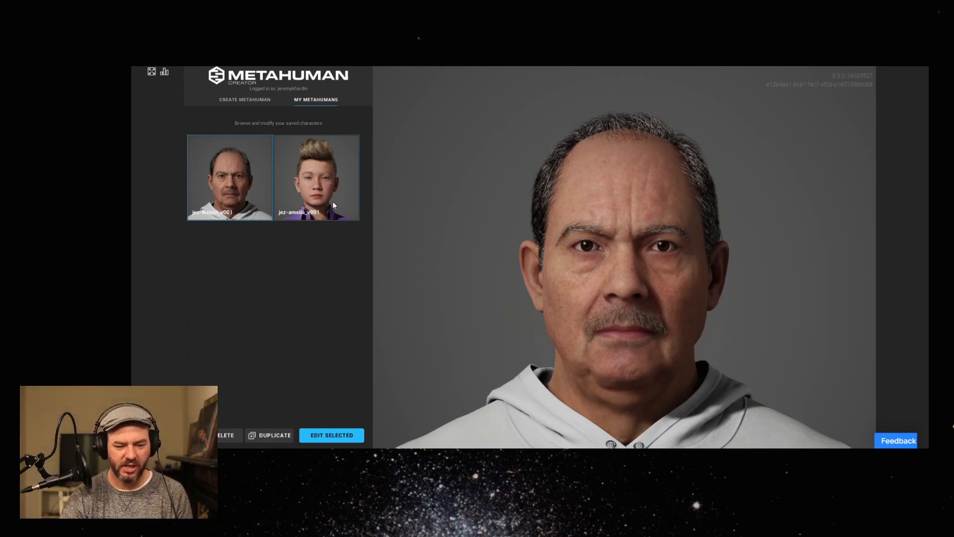
# Check the streaming connection statistics and look at the feedback and bug report options without submitting anything.
pyautogui.click(165, 72)
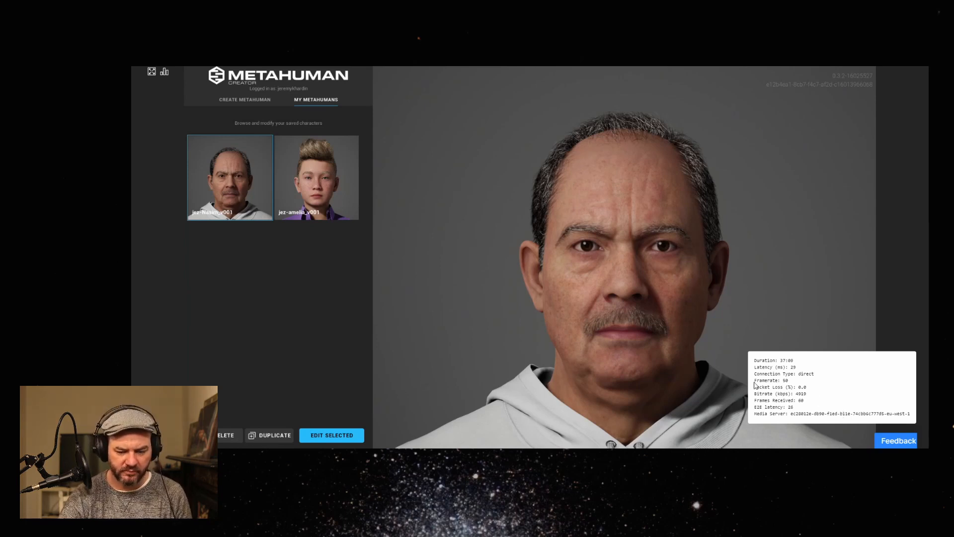
pyautogui.click(164, 72)
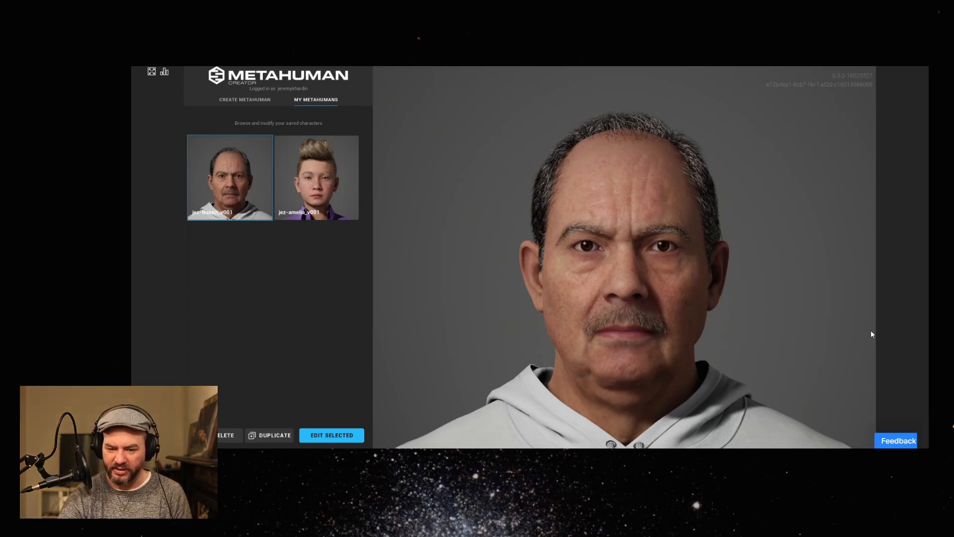
pyautogui.click(903, 440)
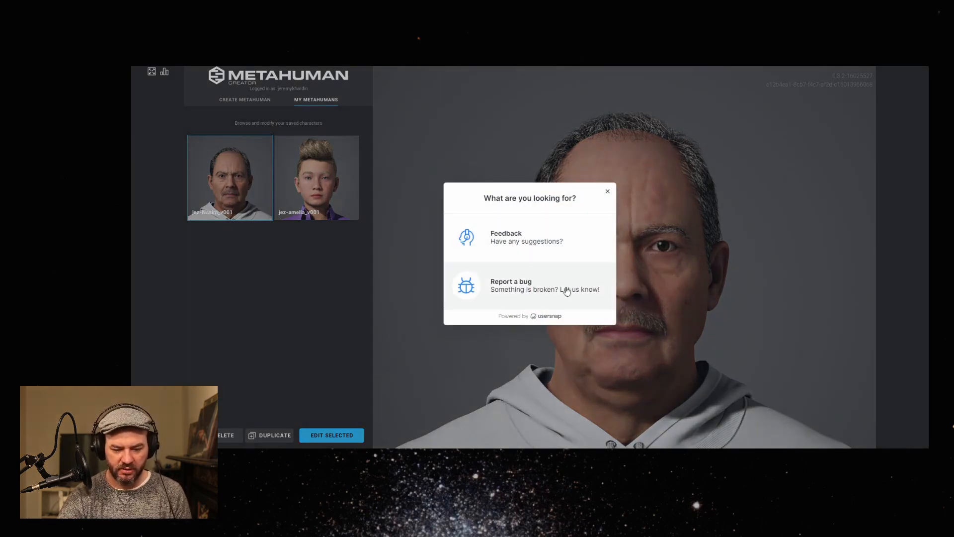
pyautogui.click(608, 194)
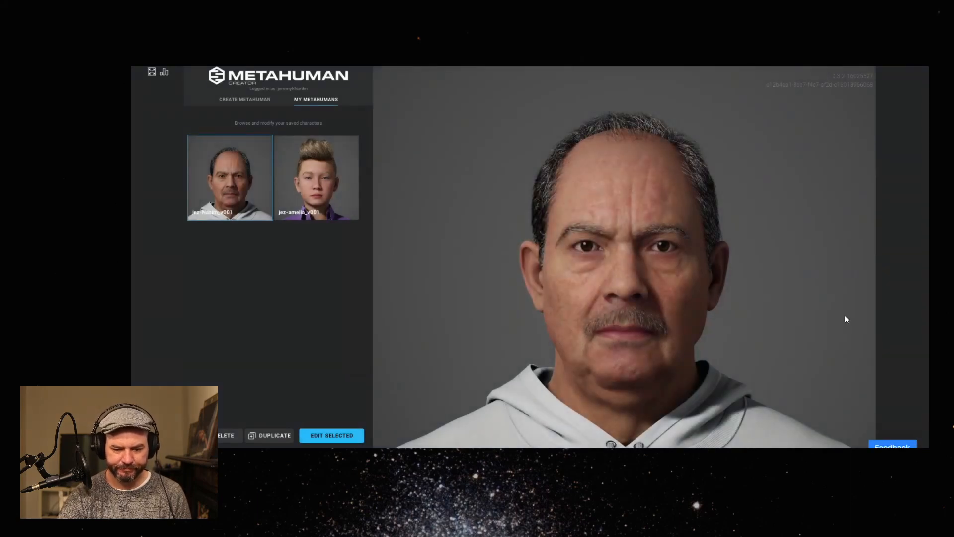